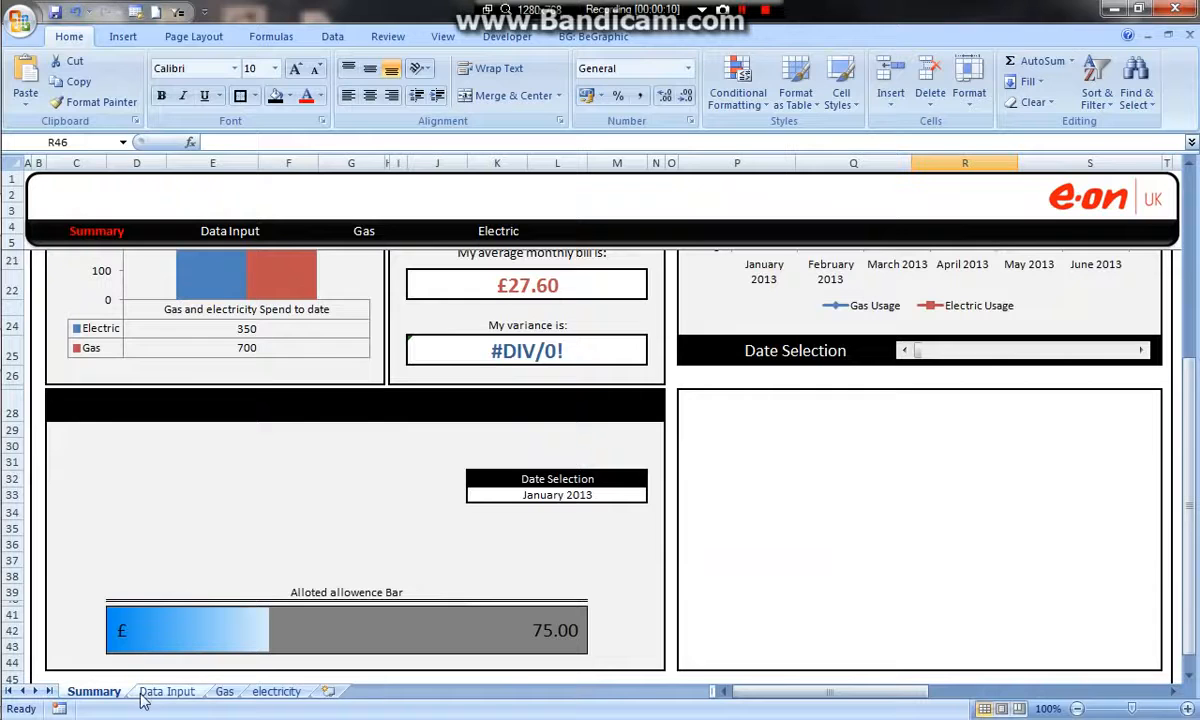
# Look over the Summary sheet's charts and the empty panel below the 6 Month Window chart.
pyautogui.scroll(5, 742, 437)
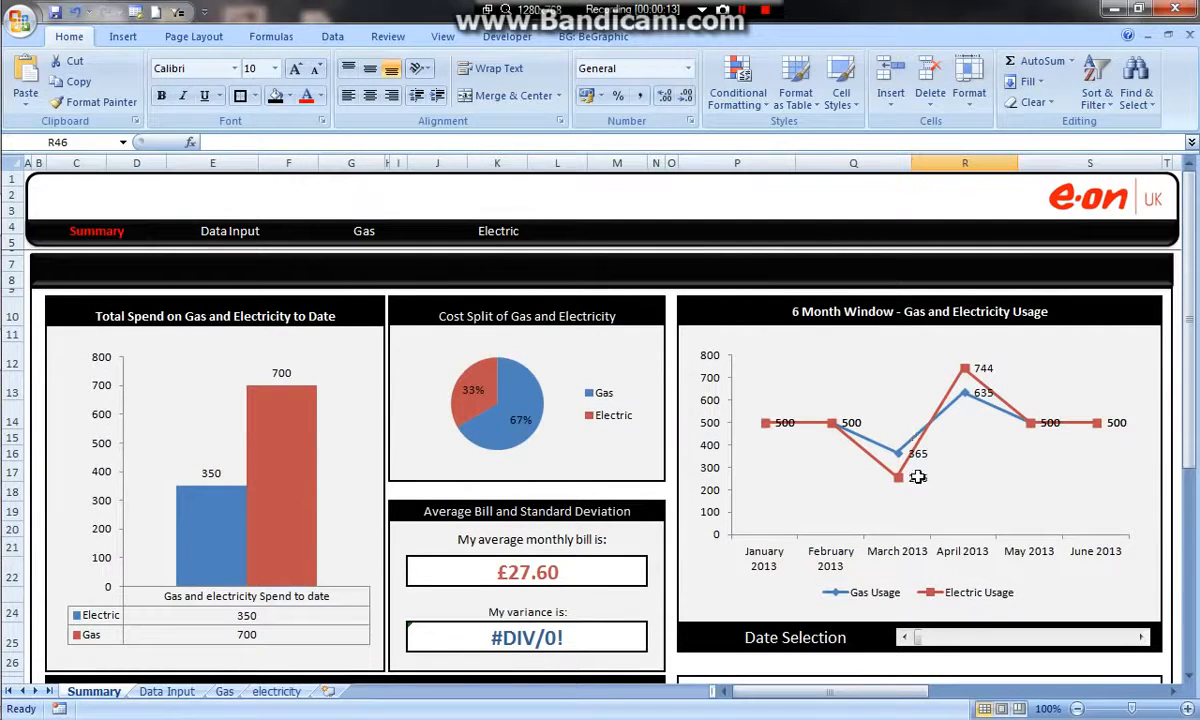
pyautogui.scroll(-5, 909, 470)
pyautogui.moveTo(690, 336); pyautogui.dragTo(1102, 598)
pyautogui.scroll(6, 1102, 584)
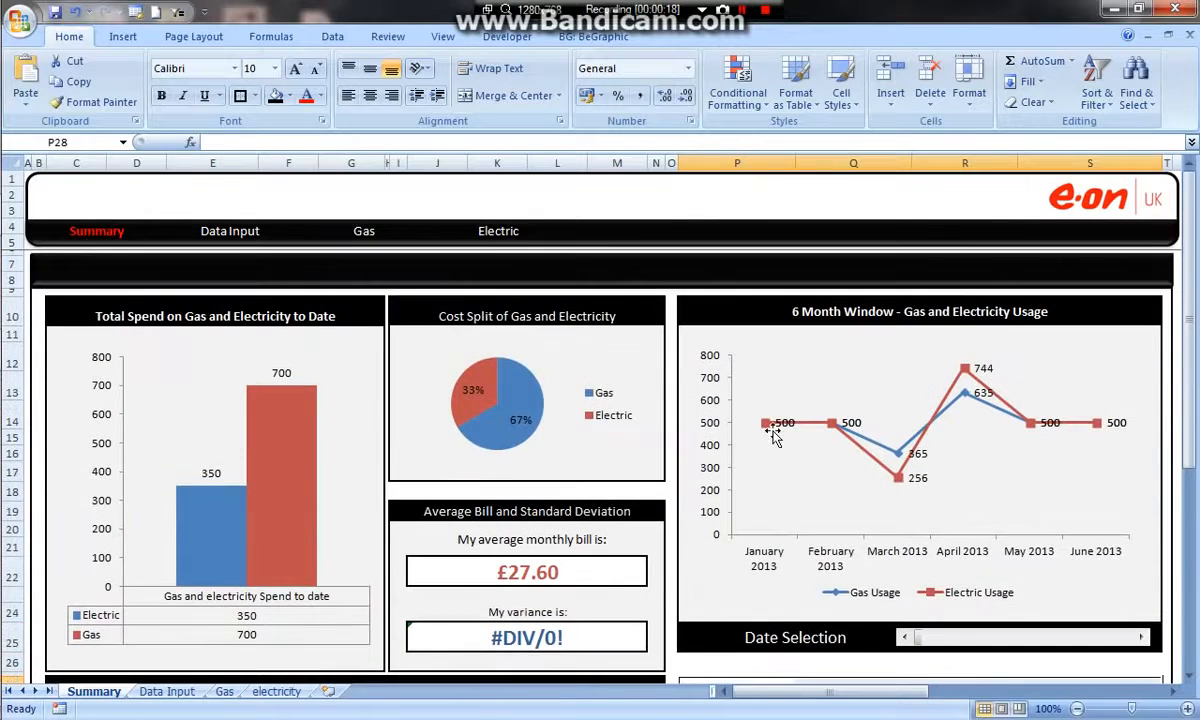
pyautogui.scroll(-3, 801, 476)
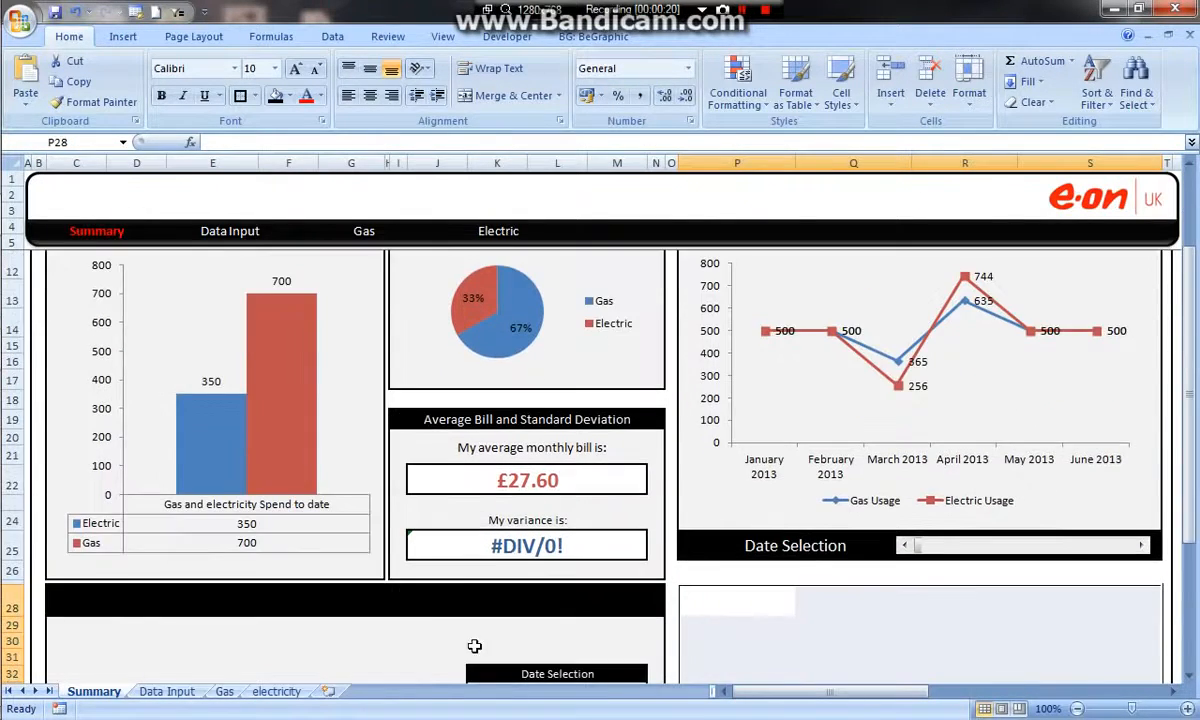
# On the Gas sheet, shrink row 6 to a sliver and narrow columns A and S into thin margins.
pyautogui.click(170, 691)
pyautogui.click(224, 691)
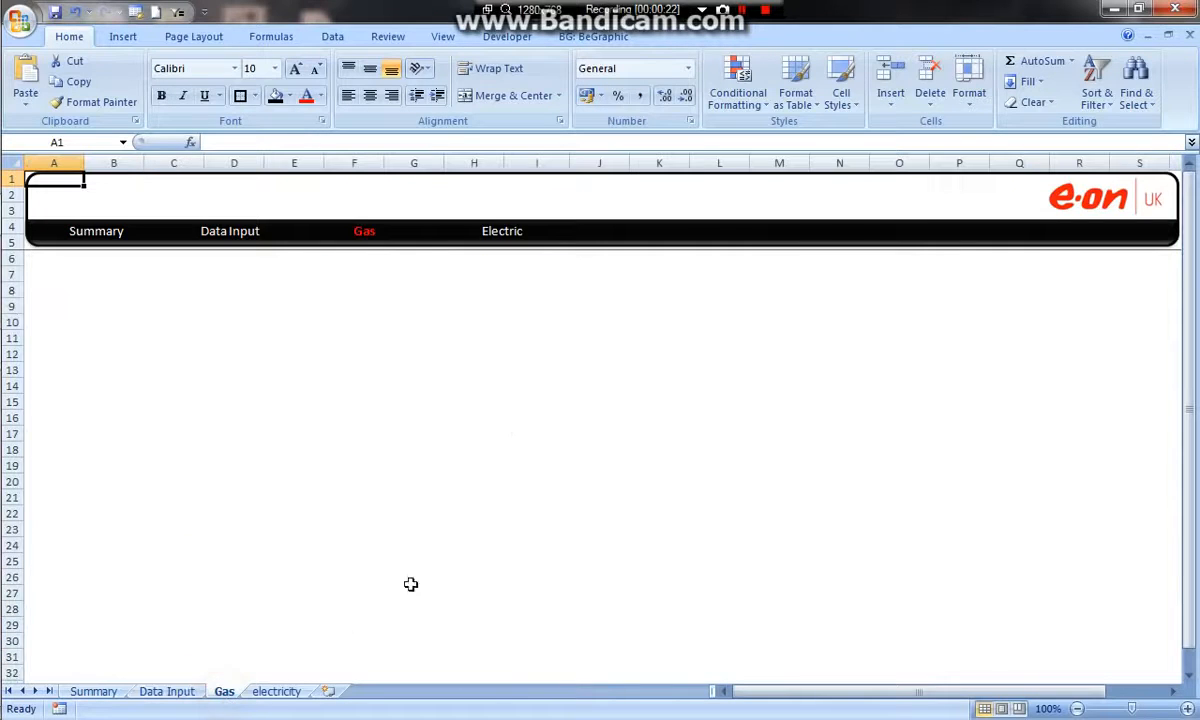
pyautogui.moveTo(62, 270); pyautogui.dragTo(547, 614)
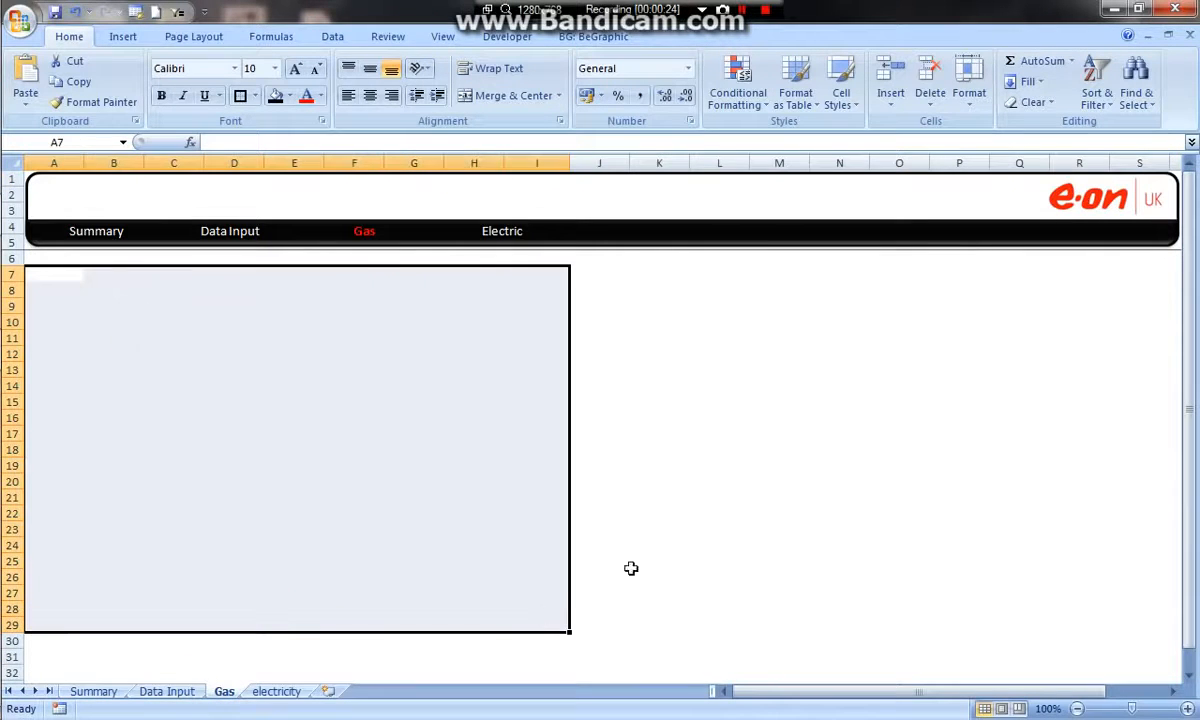
pyautogui.moveTo(627, 286); pyautogui.dragTo(1105, 612)
pyautogui.moveTo(18, 268); pyautogui.dragTo(11, 246)
pyautogui.moveTo(84, 163); pyautogui.dragTo(30, 174)
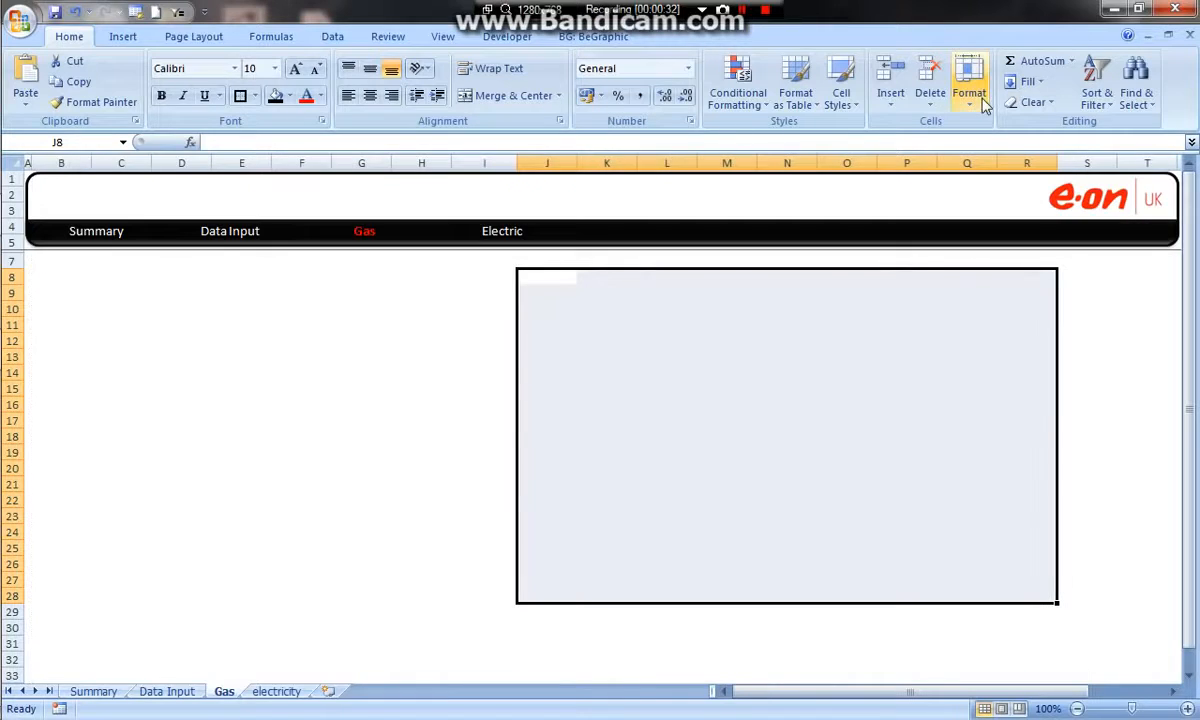
pyautogui.moveTo(1175, 163)
pyautogui.mouseDown()
pyautogui.moveTo(1077, 165)
pyautogui.moveTo(1158, 163)
pyautogui.mouseUp()
pyautogui.moveTo(16, 272); pyautogui.dragTo(1162, 263)
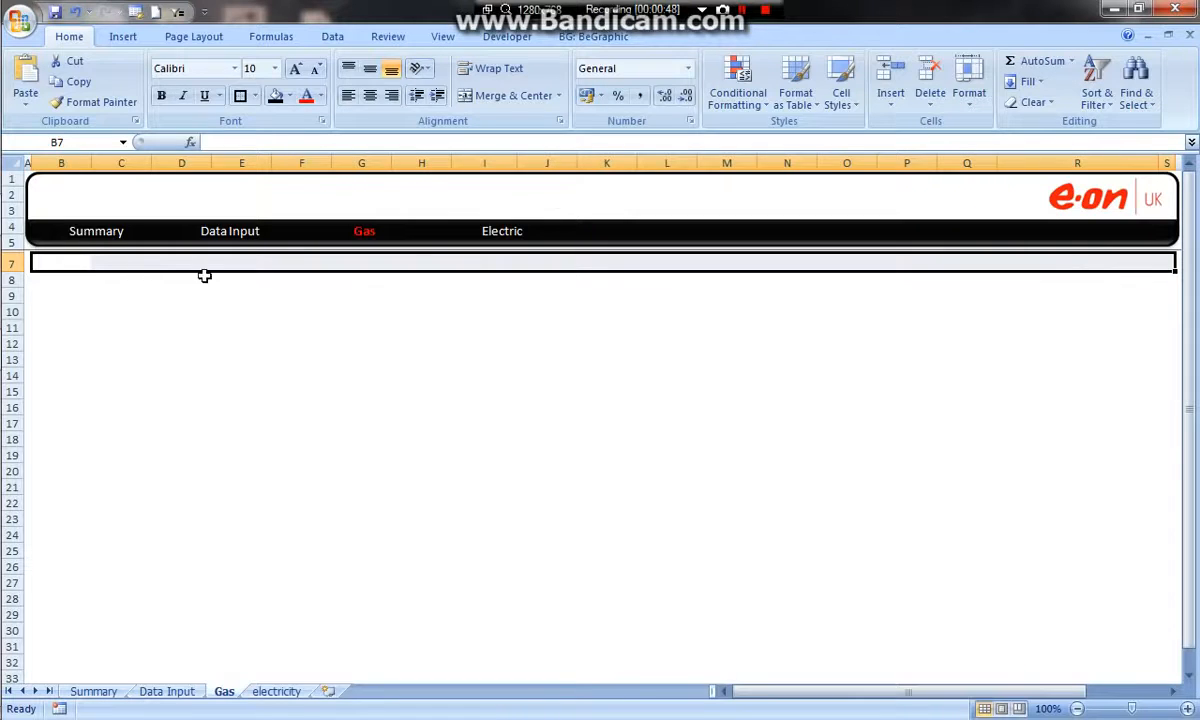
pyautogui.moveTo(91, 163)
pyautogui.mouseDown()
pyautogui.moveTo(44, 157)
pyautogui.moveTo(88, 158)
pyautogui.mouseUp()
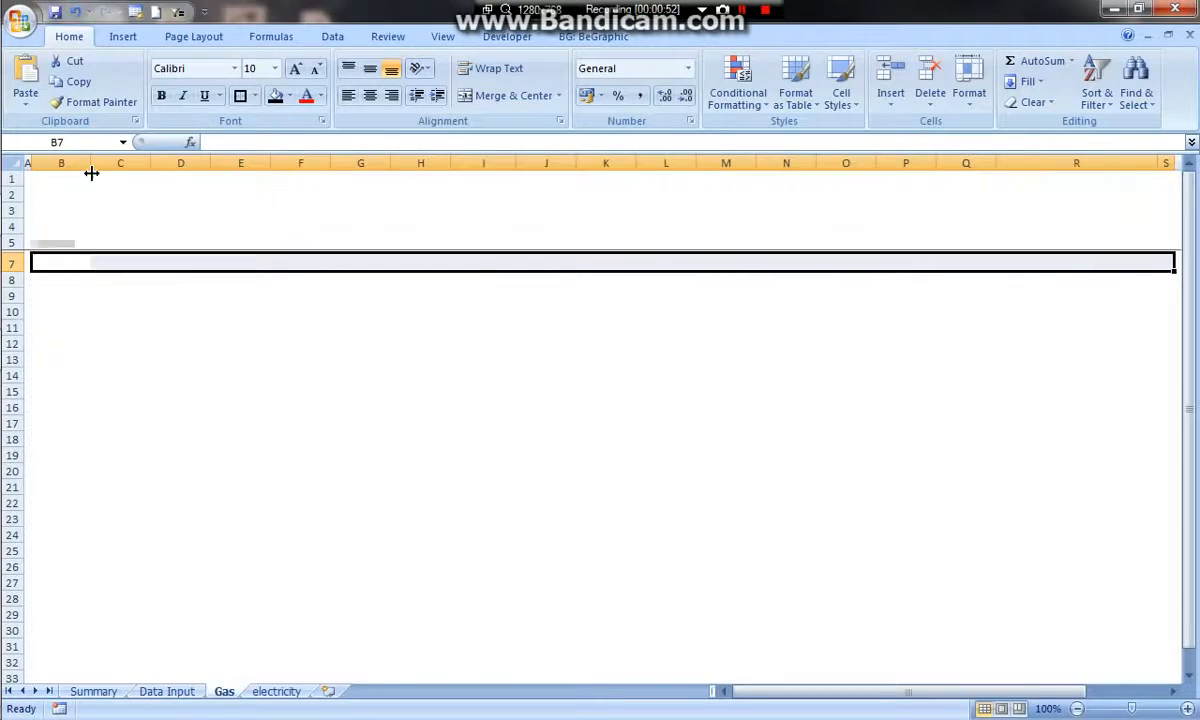
# Fill B7:S7 with black as a header bar and put an outside border around B7:S32.
pyautogui.click(48, 263)
pyautogui.moveTo(48, 263); pyautogui.dragTo(1159, 260)
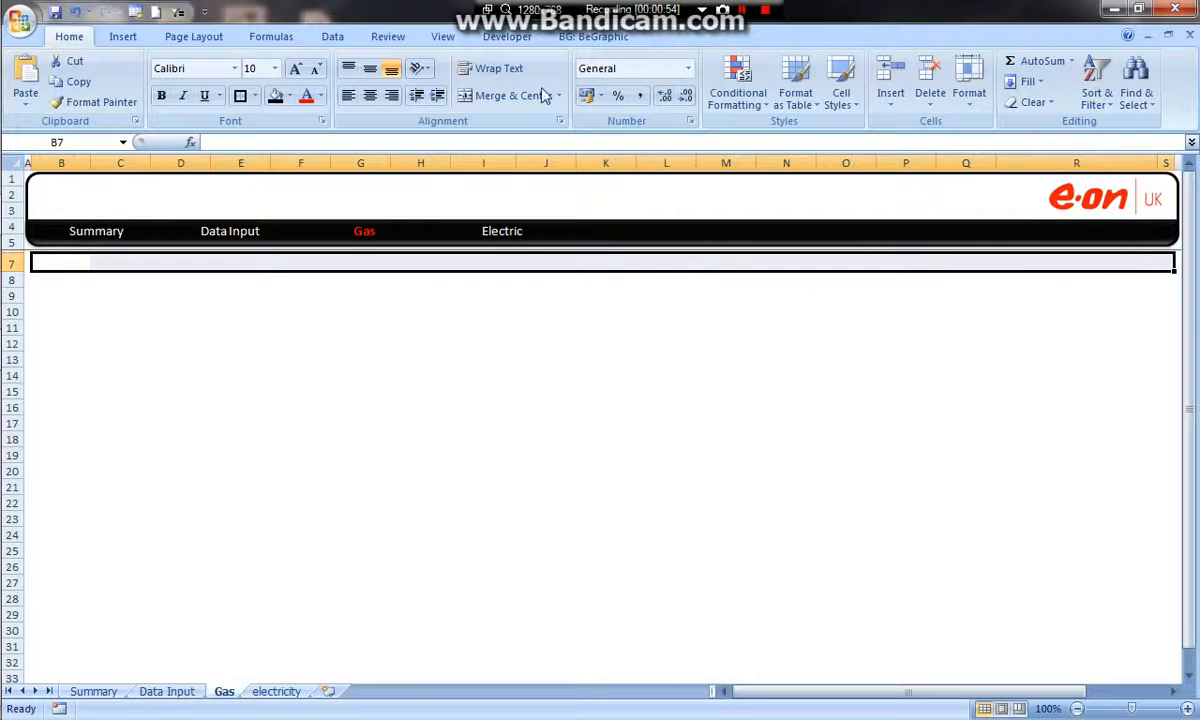
pyautogui.click(275, 96)
pyautogui.moveTo(70, 260); pyautogui.dragTo(1160, 657)
pyautogui.click(240, 96)
pyautogui.click(591, 390)
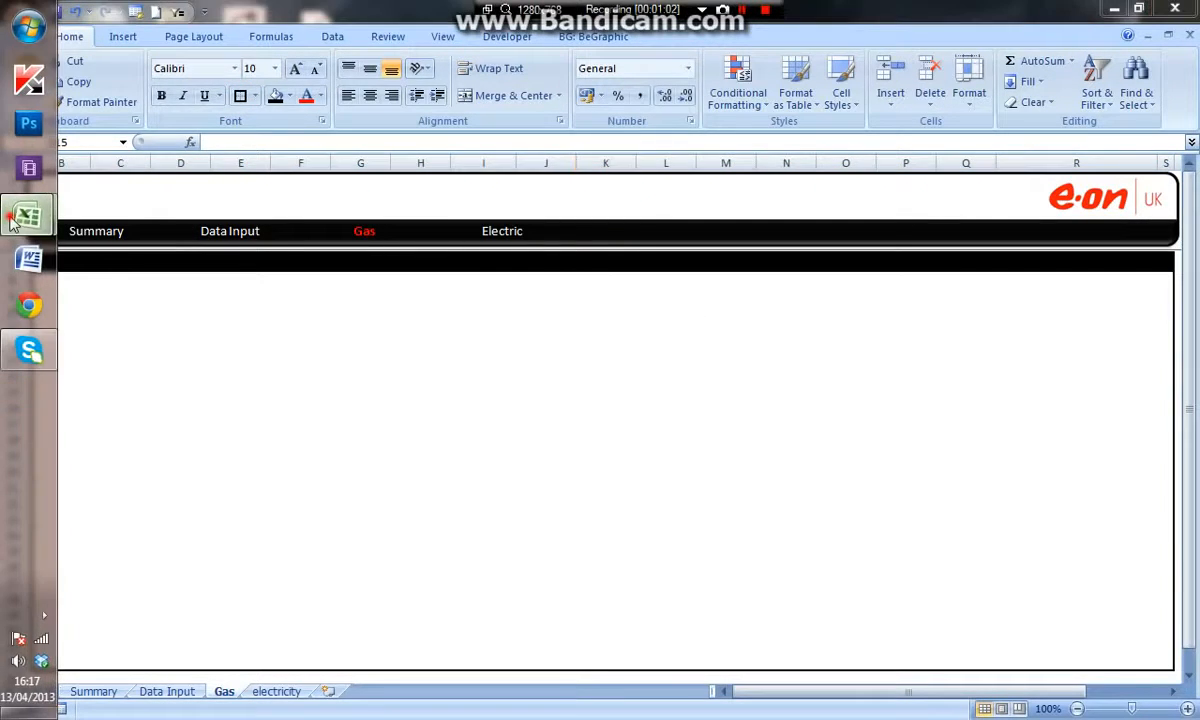
# Switch to the Energy Dashboard workbook and examine the layout of its Gas Spend timeline and comparison sections.
pyautogui.moveTo(27, 214)
pyautogui.click(135, 170)
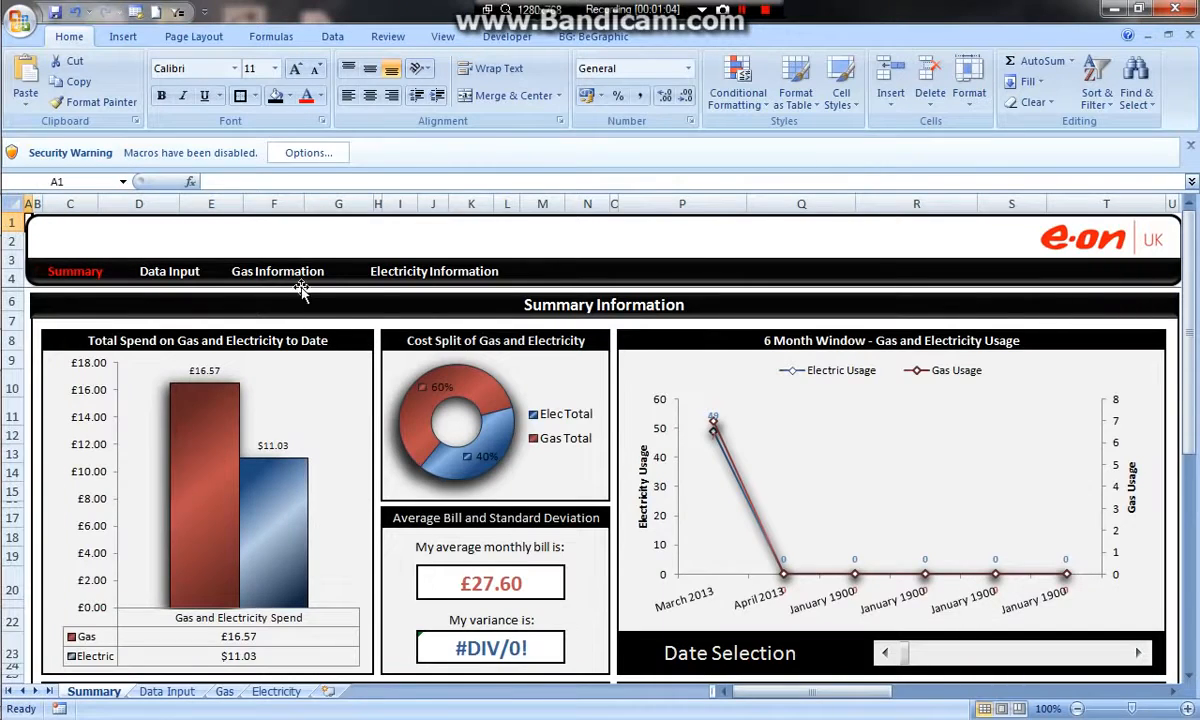
pyautogui.click(274, 271)
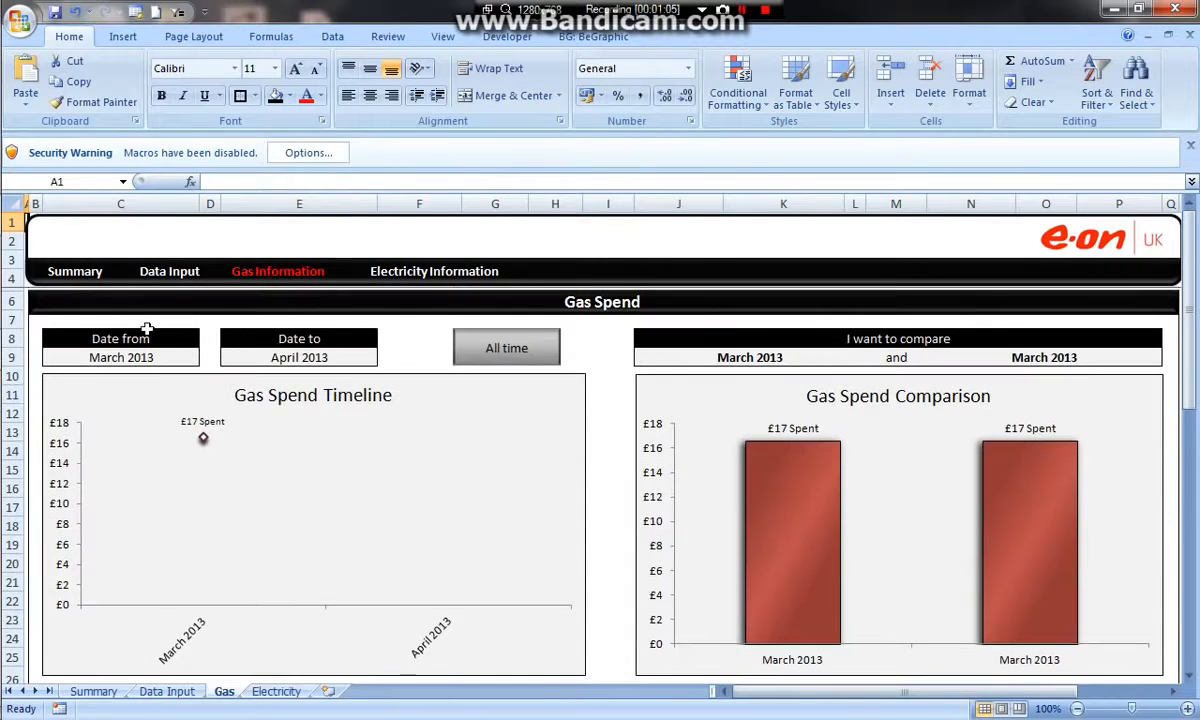
pyautogui.moveTo(103, 339); pyautogui.dragTo(600, 418)
pyautogui.click(590, 370)
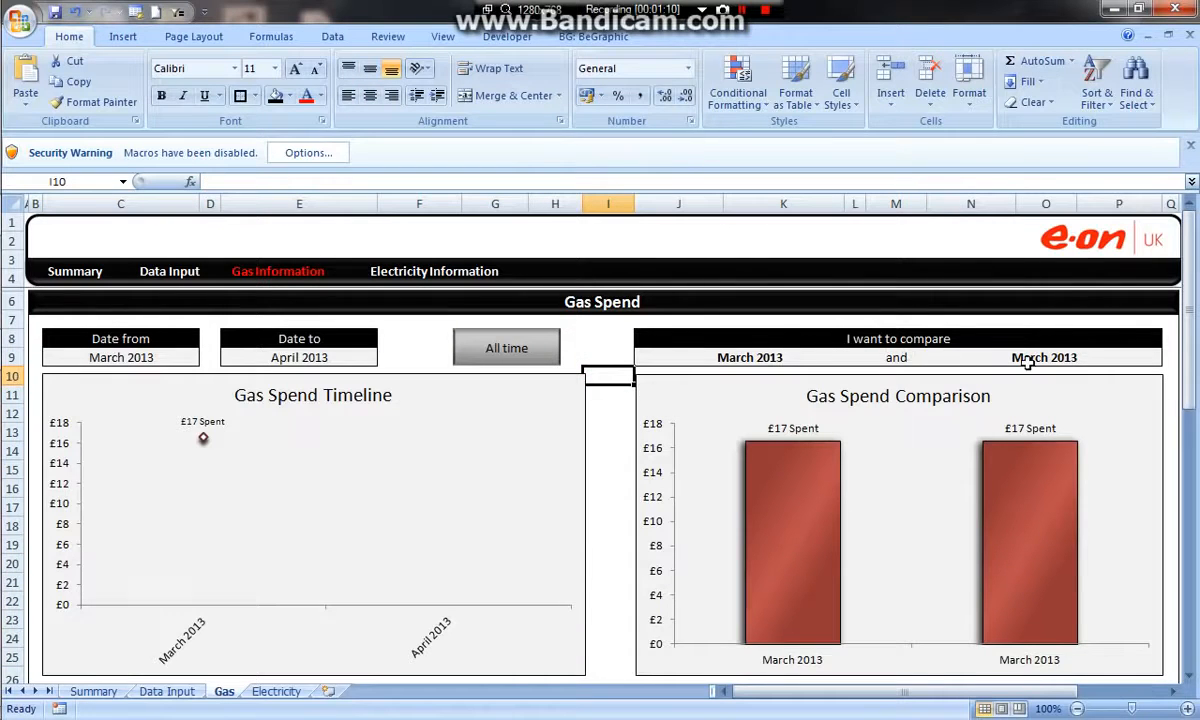
pyautogui.moveTo(712, 362); pyautogui.dragTo(1096, 624)
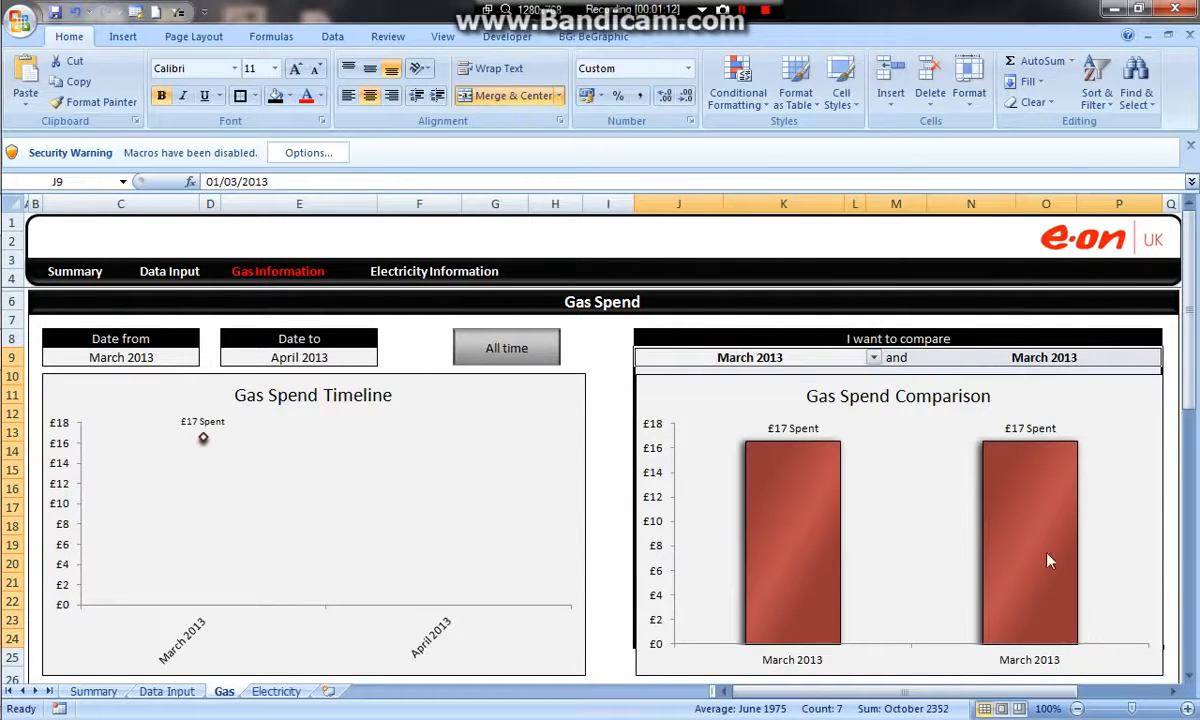
pyautogui.scroll(-2, 1008, 423)
pyautogui.scroll(-2, 1008, 423)
pyautogui.scroll(4, 1090, 450)
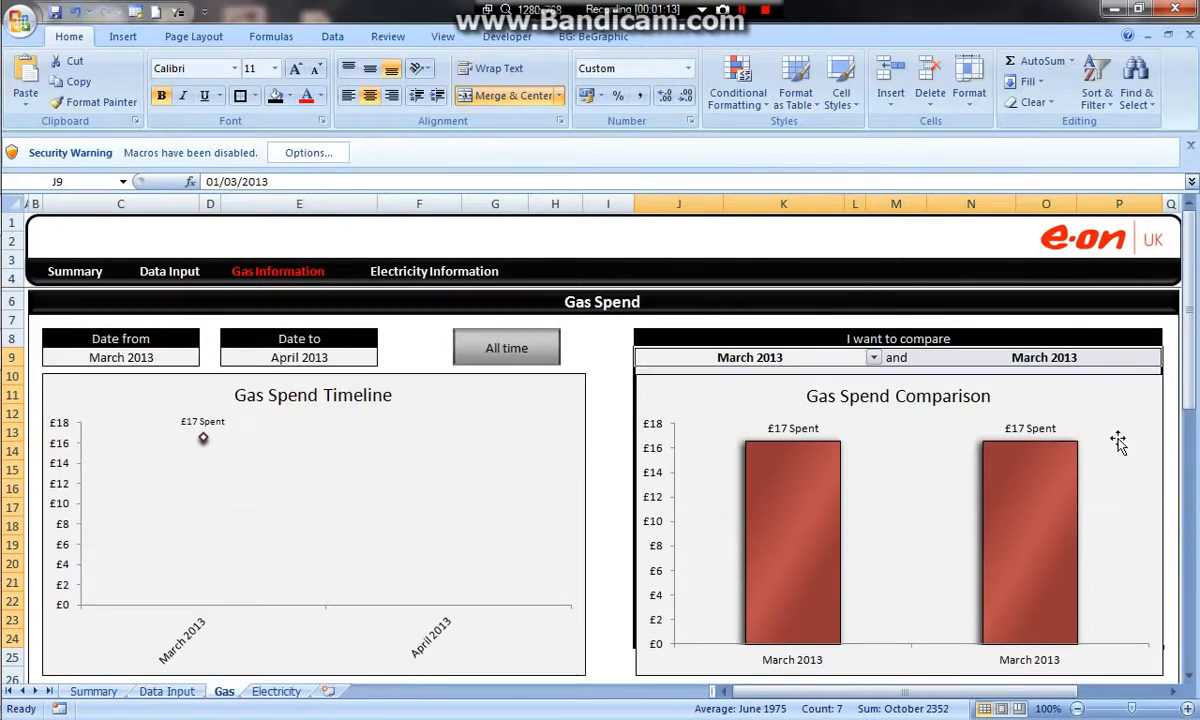
pyautogui.click(1171, 345)
pyautogui.scroll(-1, 970, 354)
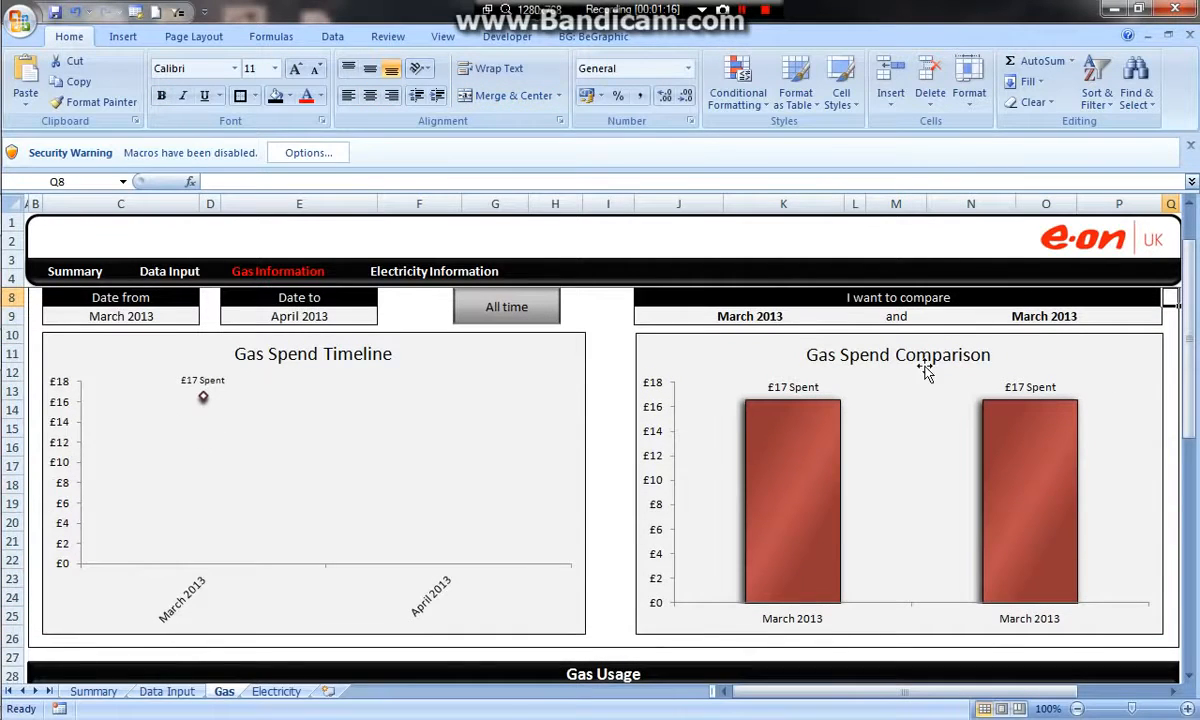
# Try the gas spend comparison by setting the second month to April 2013 and back to March 2013.
pyautogui.click(798, 315)
pyautogui.click(873, 316)
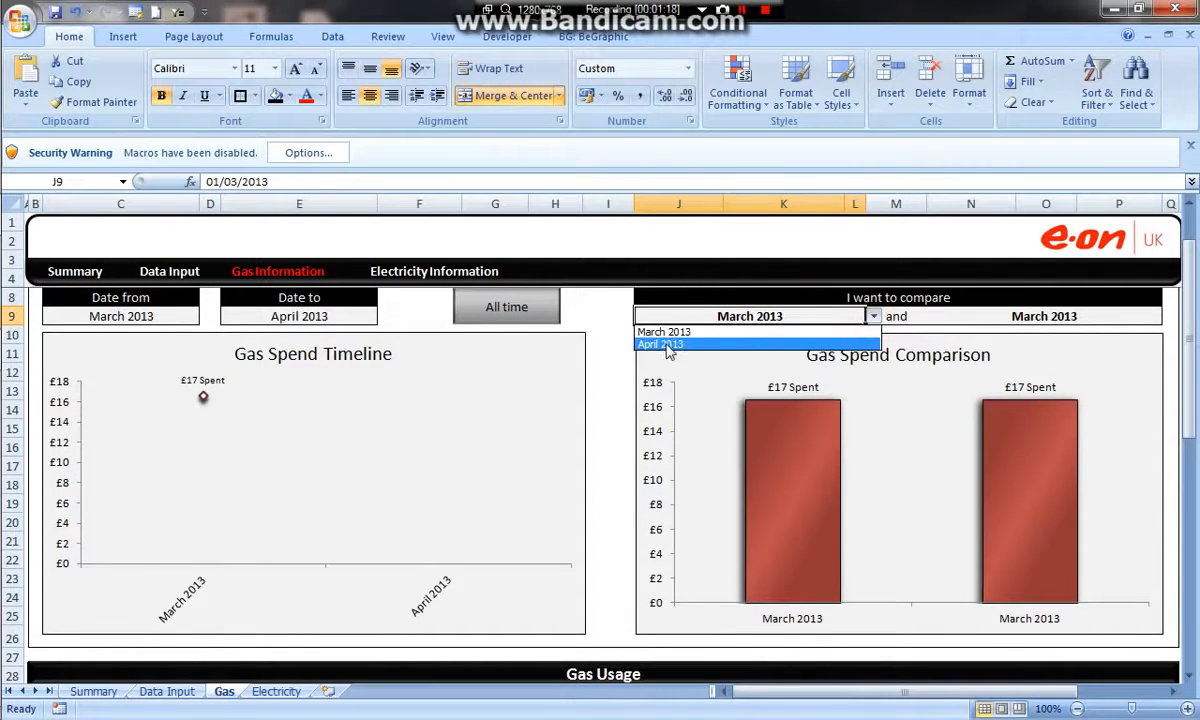
pyautogui.click(768, 318)
pyautogui.click(1040, 318)
pyautogui.click(1169, 316)
pyautogui.click(963, 344)
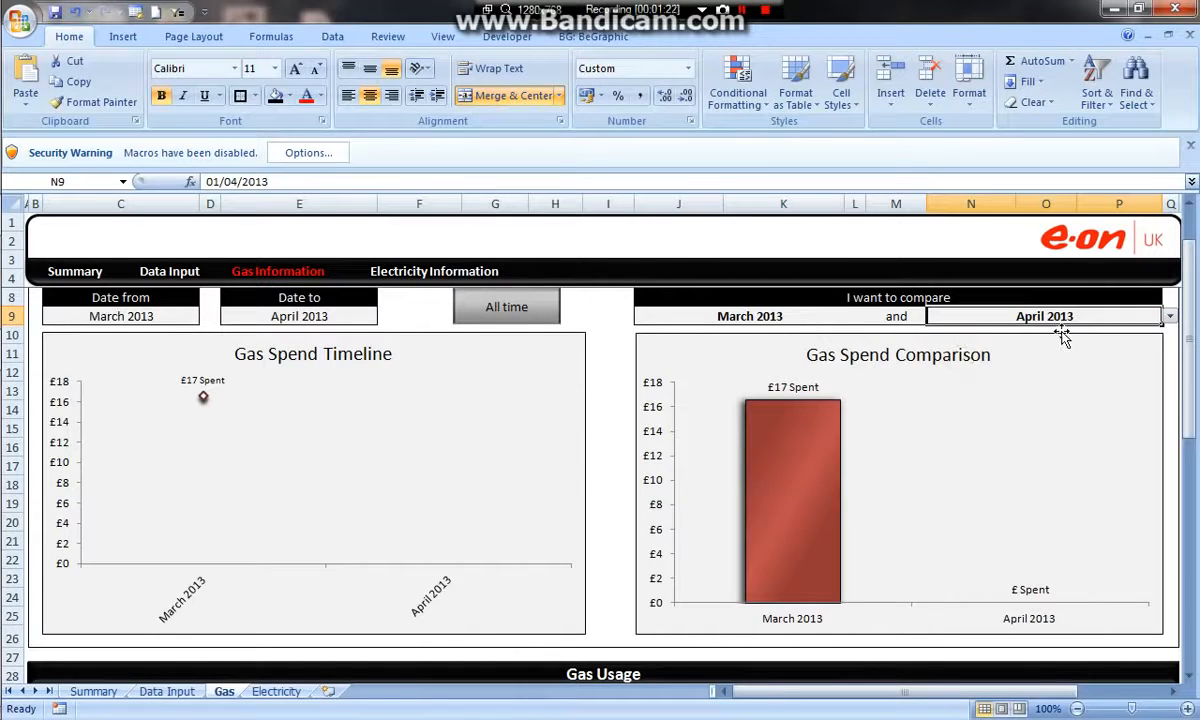
pyautogui.click(1169, 316)
pyautogui.click(1020, 333)
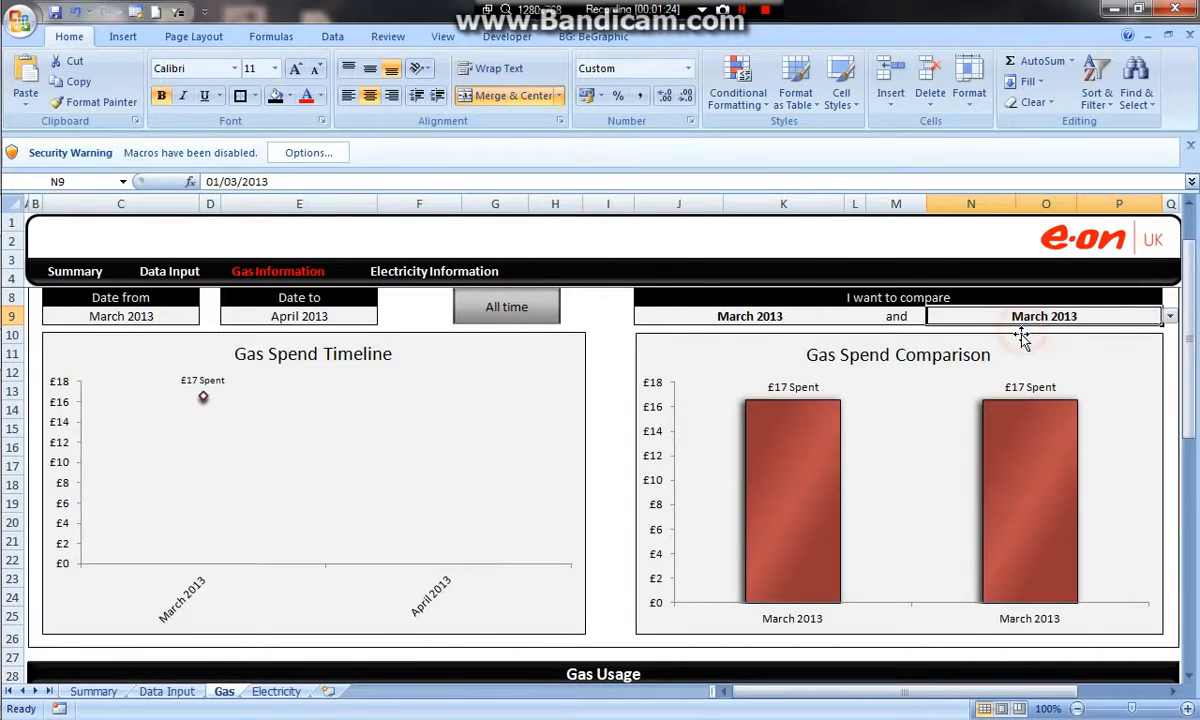
pyautogui.scroll(1, 381, 316)
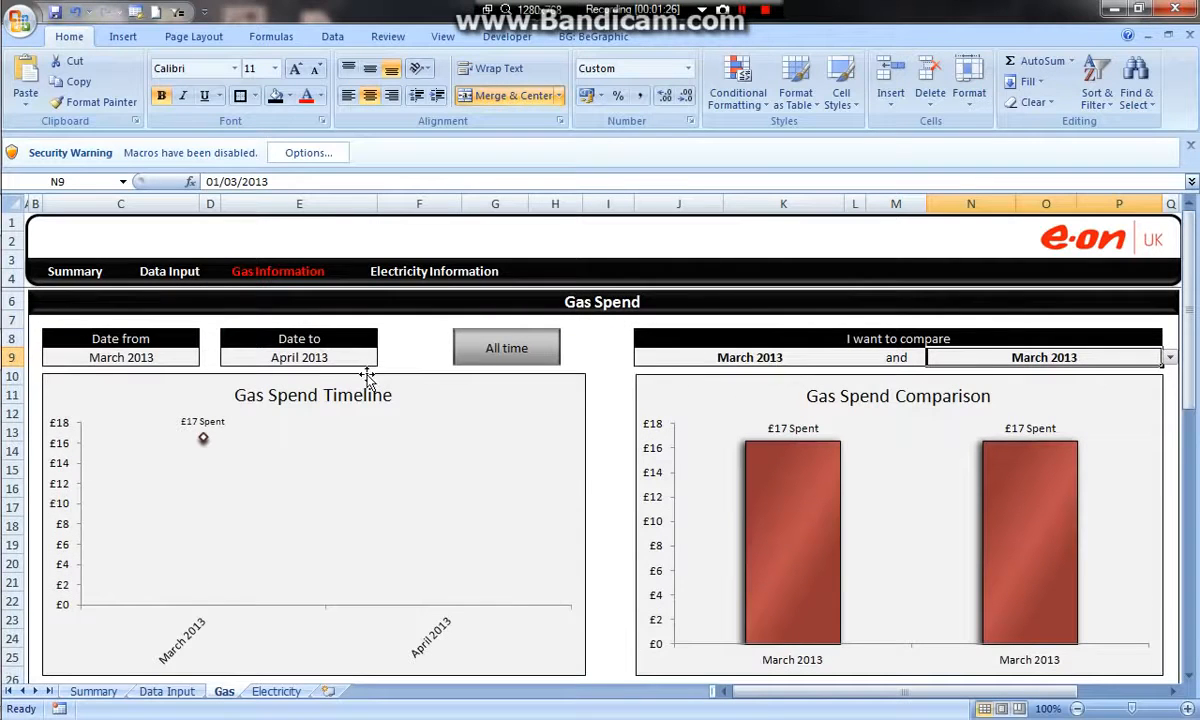
# Return to the Dashboard workbook's Gas sheet, then merge and center M9:R9 and outline it with a border.
pyautogui.moveTo(21, 214)
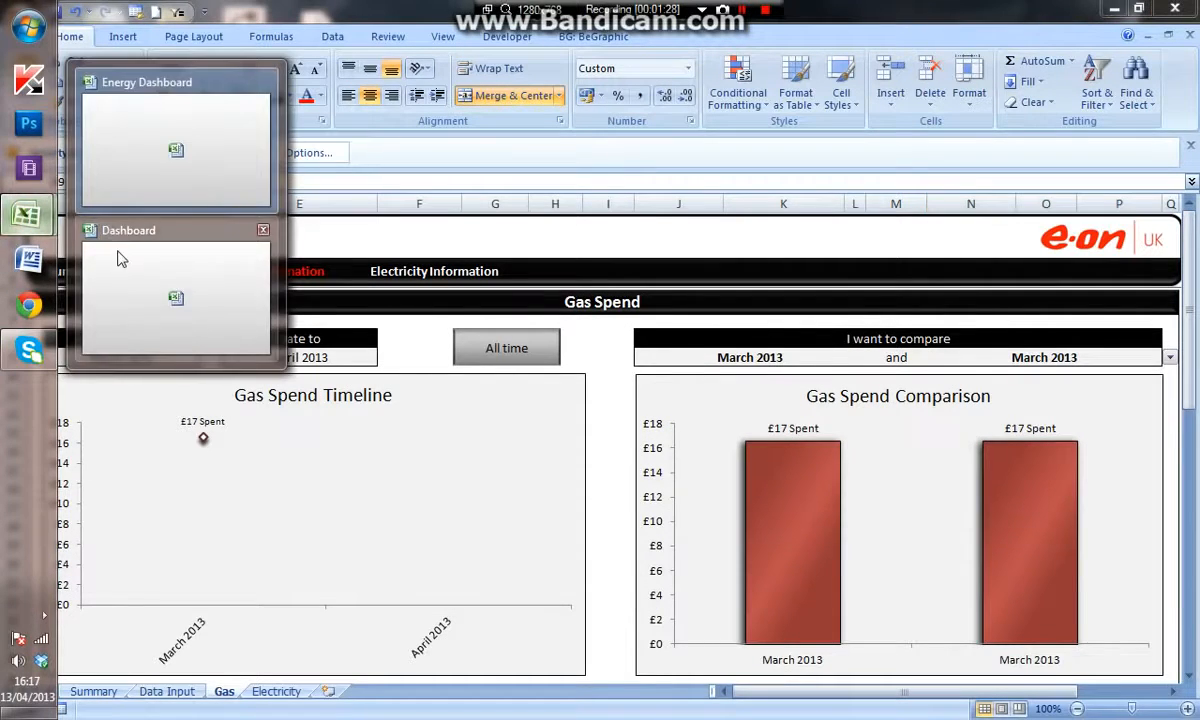
pyautogui.click(120, 254)
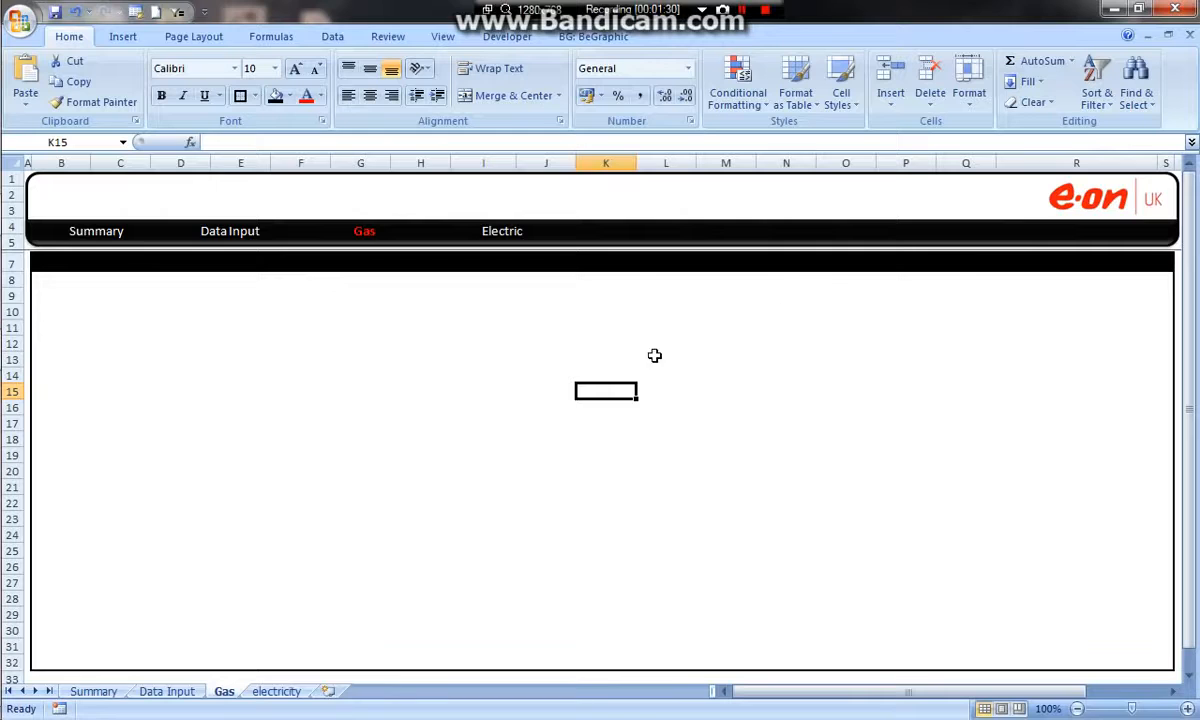
pyautogui.moveTo(687, 314); pyautogui.dragTo(740, 297)
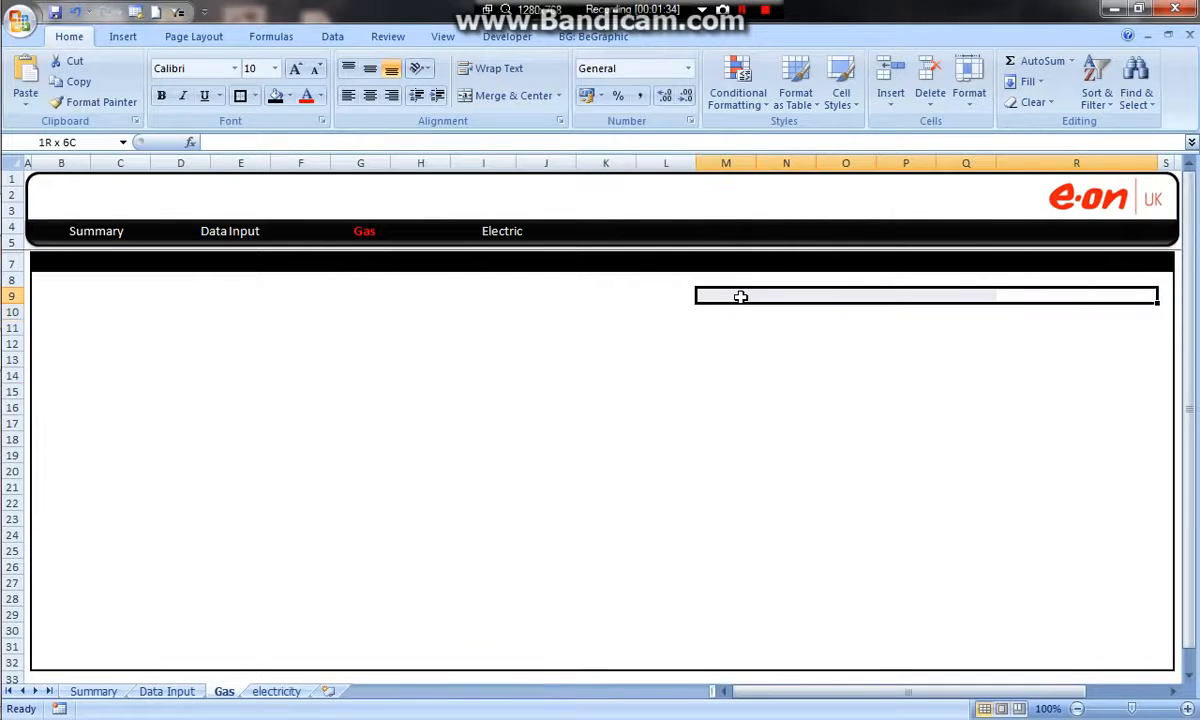
pyautogui.click(470, 96)
pyautogui.click(243, 97)
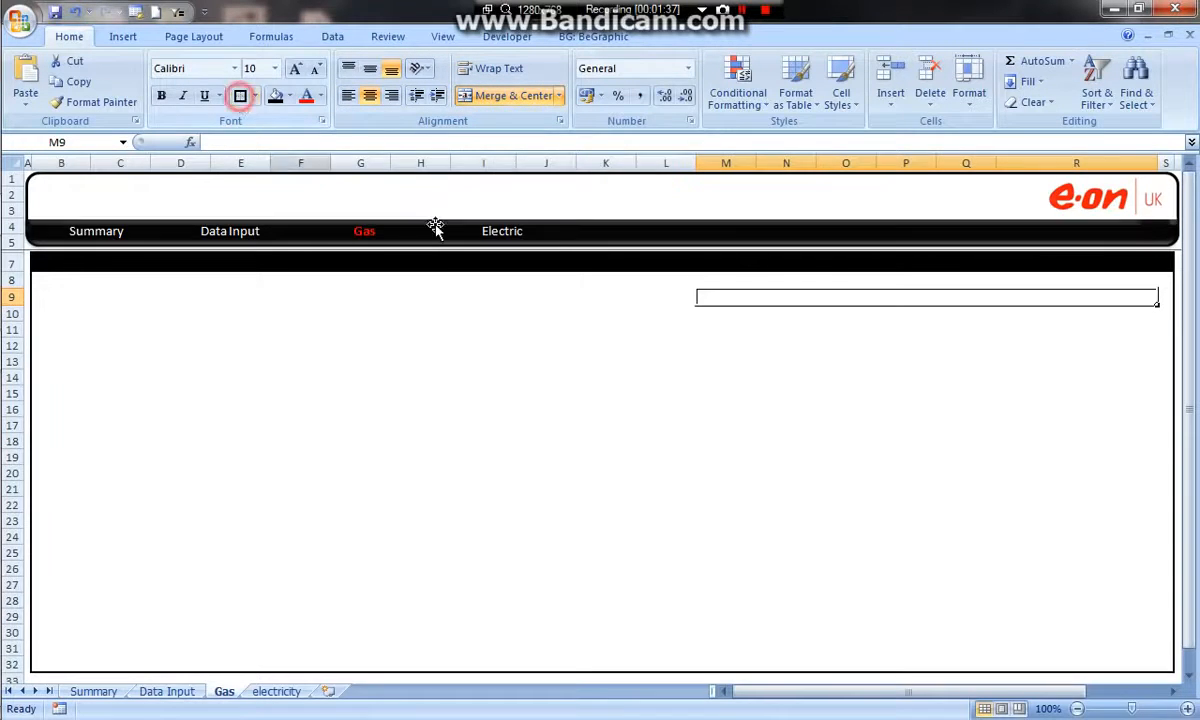
# Merge and center M10:O10 and Q10:R10 as the two comparison selection cells.
pyautogui.click(717, 314)
pyautogui.moveTo(717, 314); pyautogui.dragTo(872, 316)
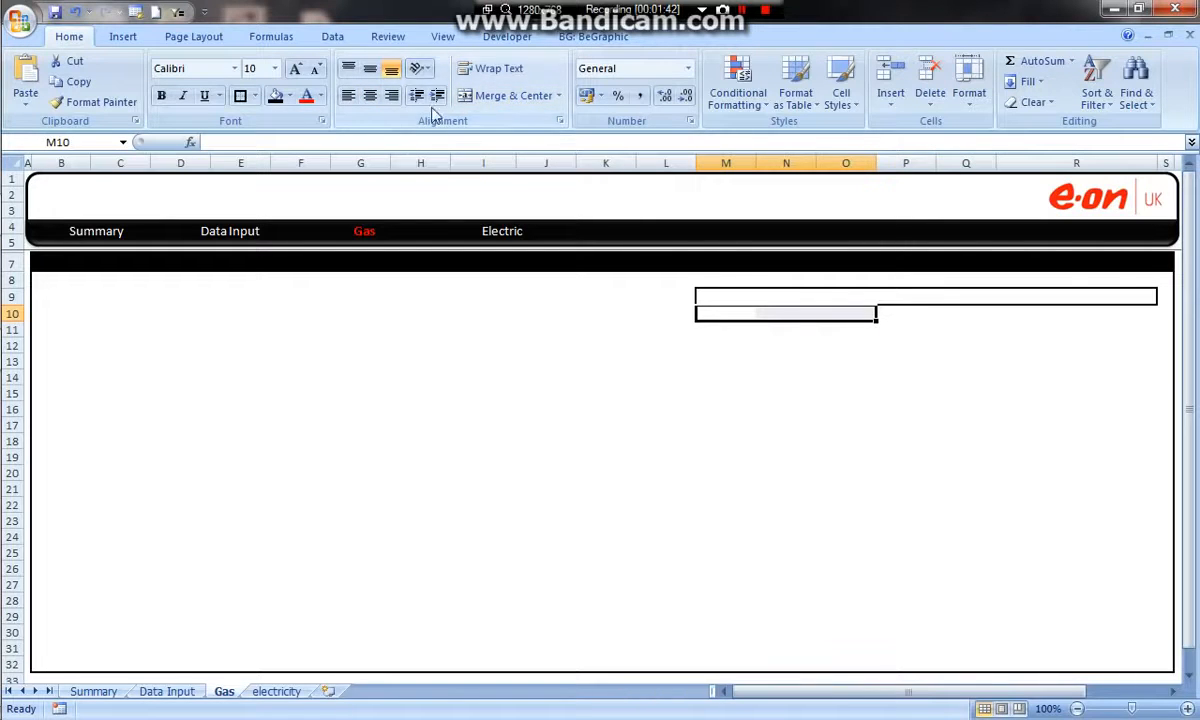
pyautogui.click(905, 319)
pyautogui.moveTo(965, 318); pyautogui.dragTo(1052, 314)
pyautogui.click(490, 95)
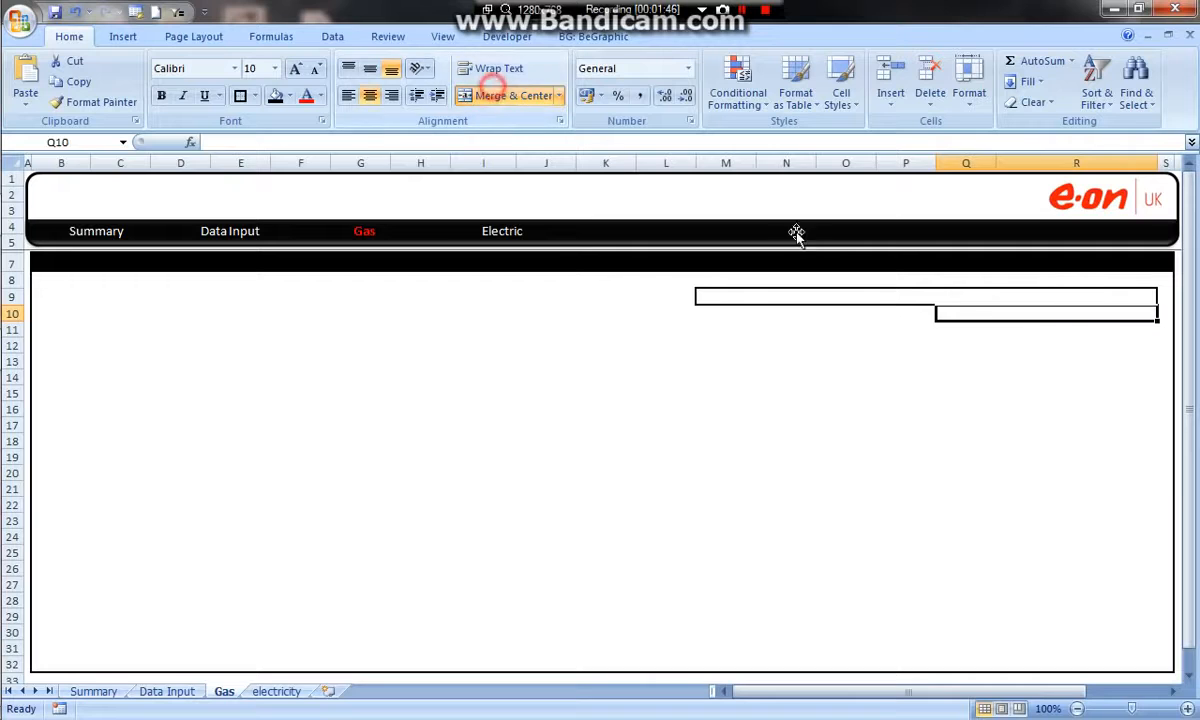
# Enter "And" in P10 between the two selection cells and center it.
pyautogui.click(915, 316)
pyautogui.write('And')
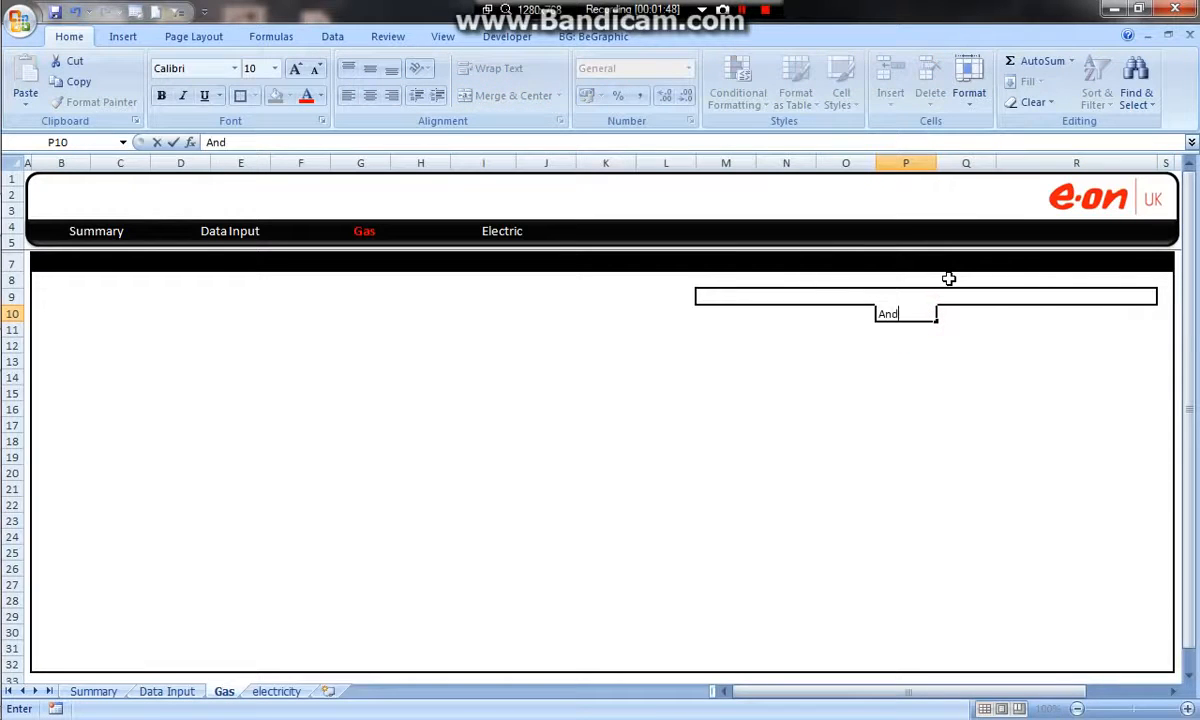
pyautogui.click(846, 409)
pyautogui.click(887, 313)
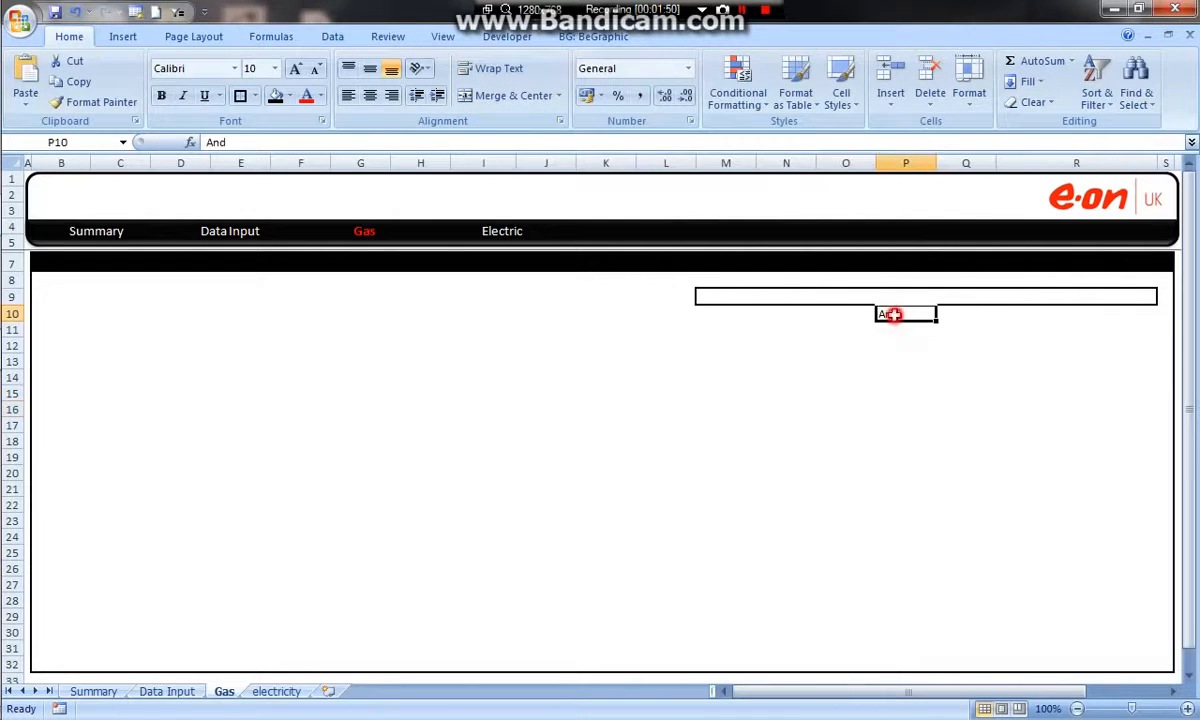
pyautogui.click(370, 95)
# Outline the comparison row M10:R10 with an outside border.
pyautogui.moveTo(729, 310); pyautogui.dragTo(994, 311)
pyautogui.click(513, 95)
pyautogui.click(246, 95)
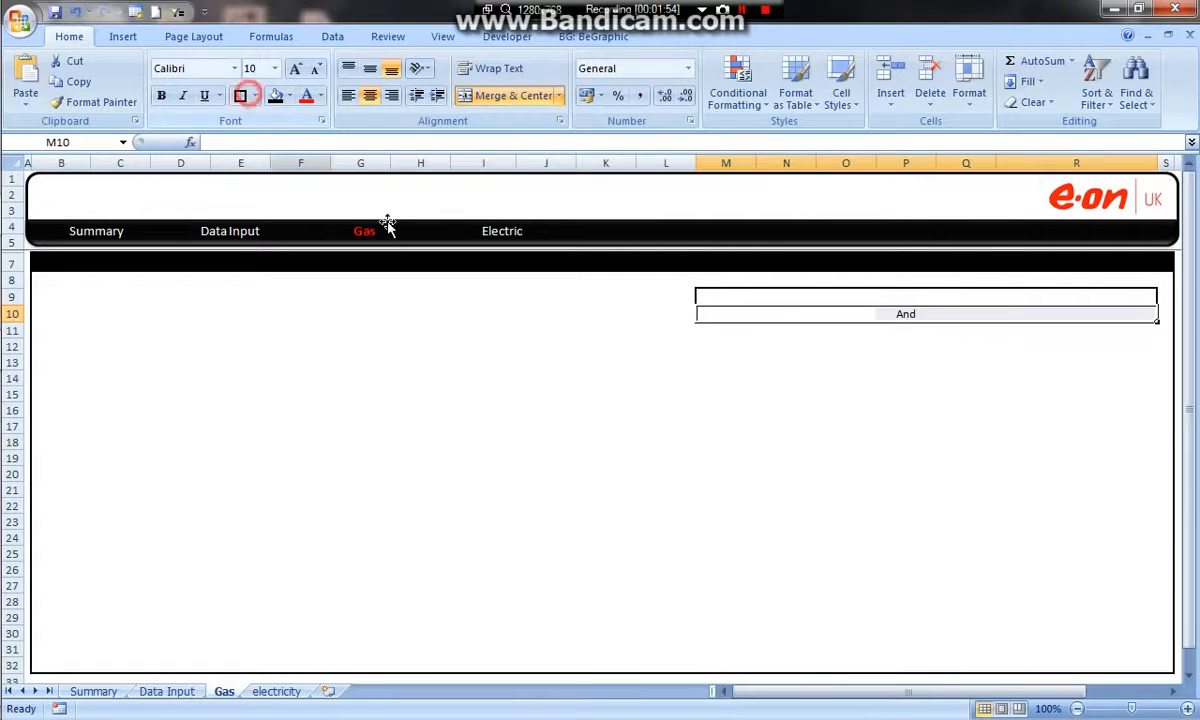
pyautogui.click(763, 377)
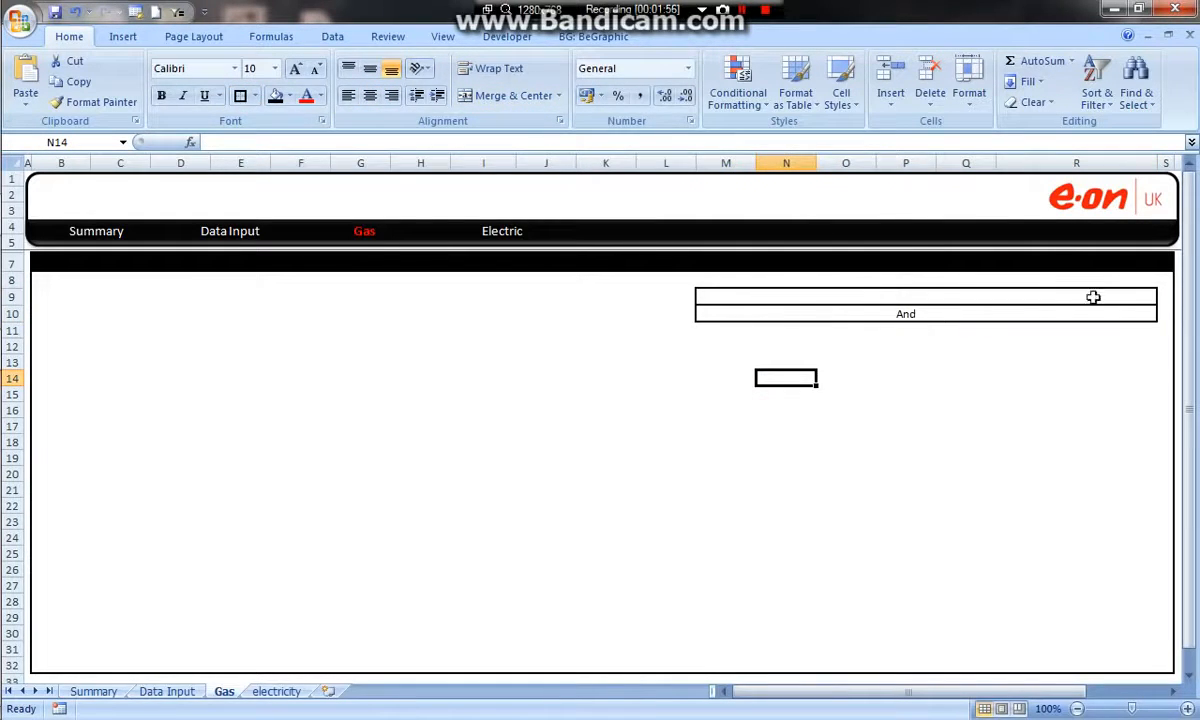
# Widen columns N and P slightly and narrow column R to adjust the comparison box.
pyautogui.moveTo(937, 163); pyautogui.dragTo(943, 164)
pyautogui.moveTo(817, 163); pyautogui.dragTo(823, 163)
pyautogui.moveTo(1166, 163); pyautogui.dragTo(1157, 163)
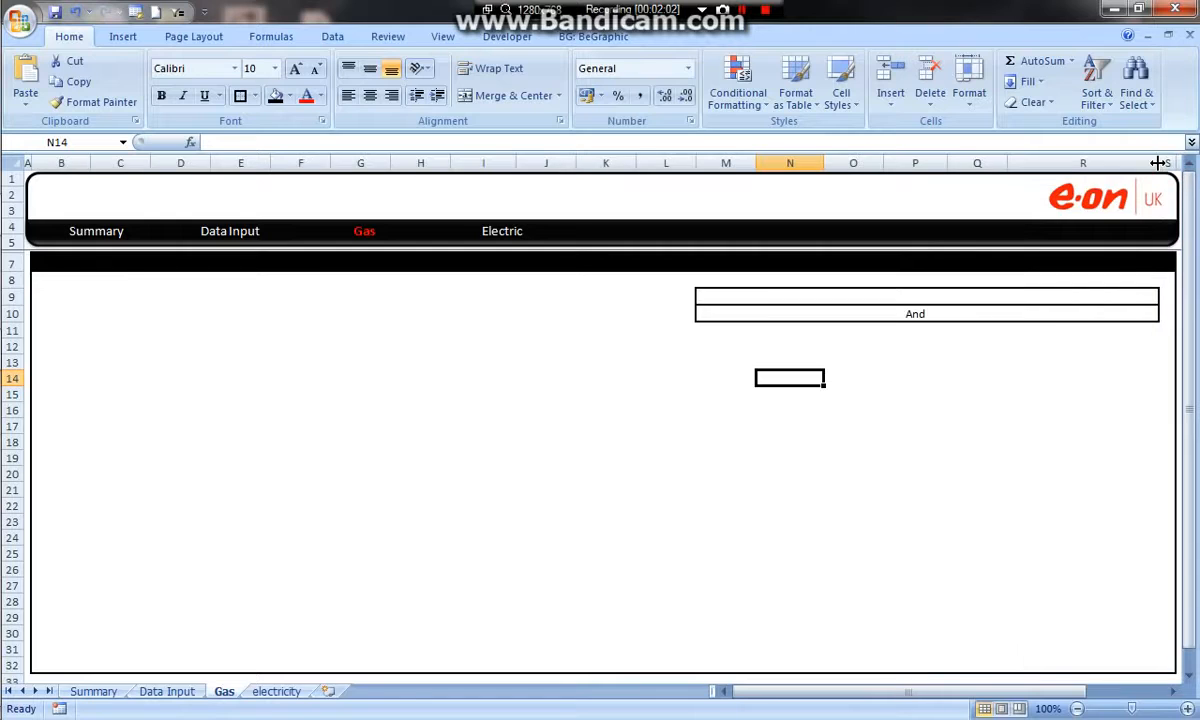
pyautogui.click(1157, 163)
# Add list data validation to the first comparison cell M10 using the named range Date_Range as source.
pyautogui.click(999, 312)
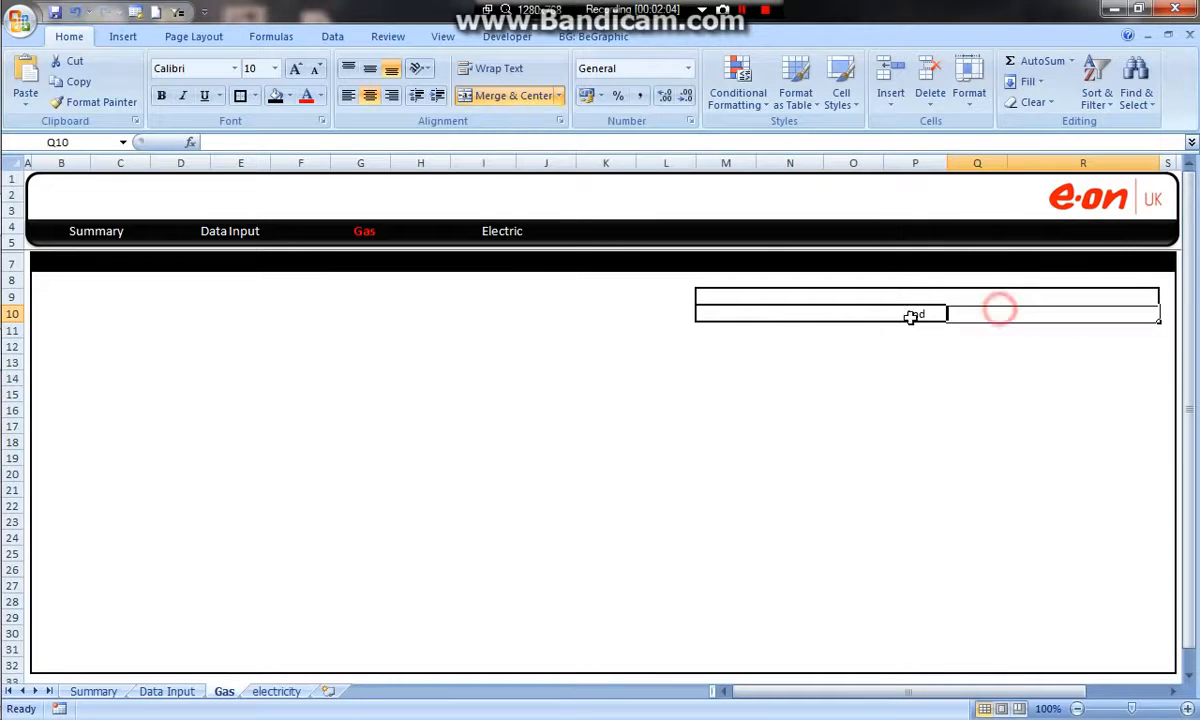
pyautogui.click(856, 317)
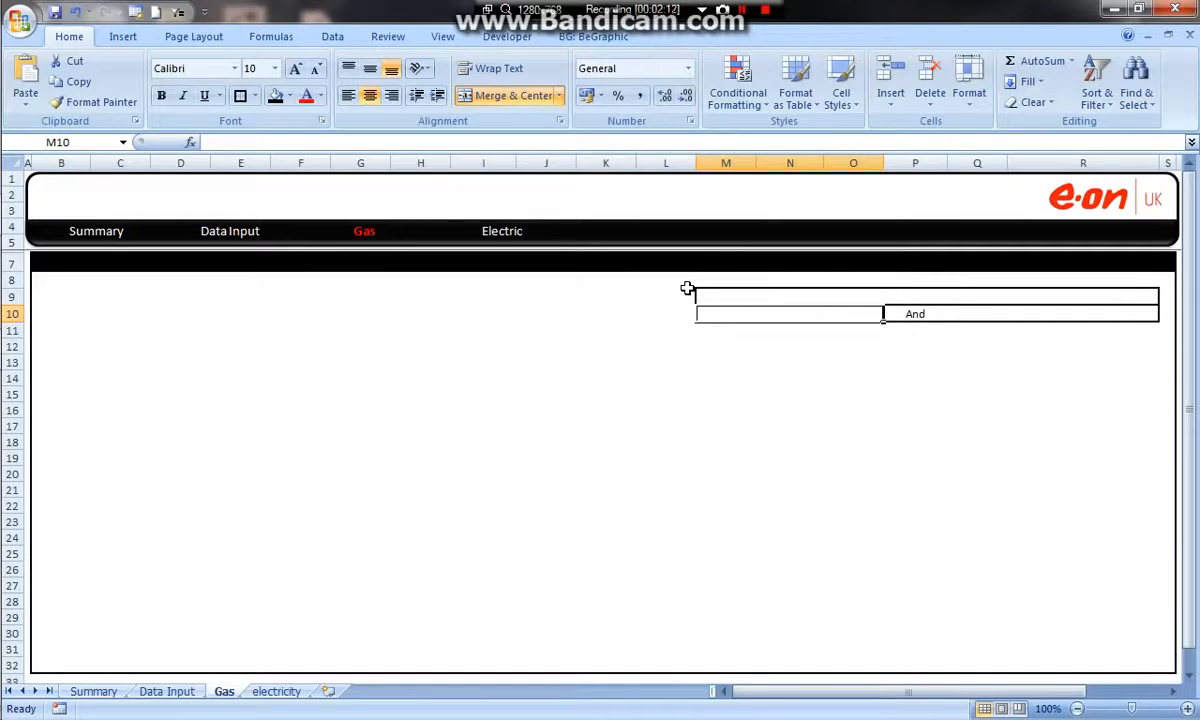
pyautogui.click(336, 36)
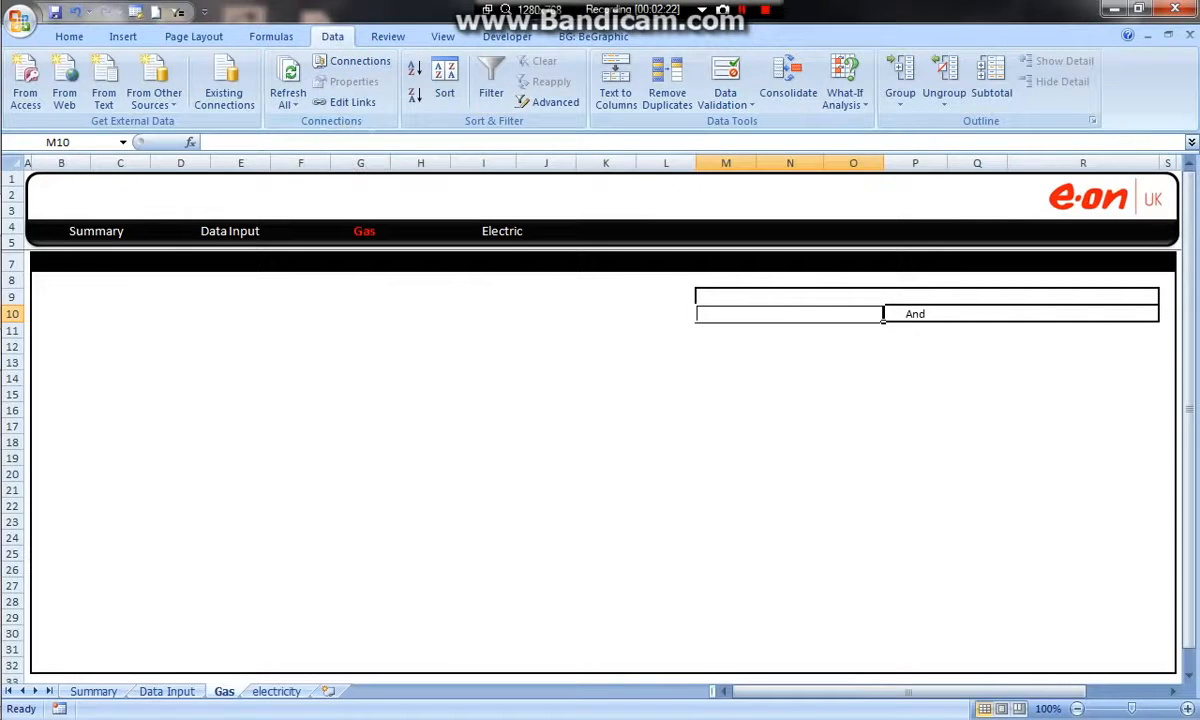
pyautogui.click(727, 83)
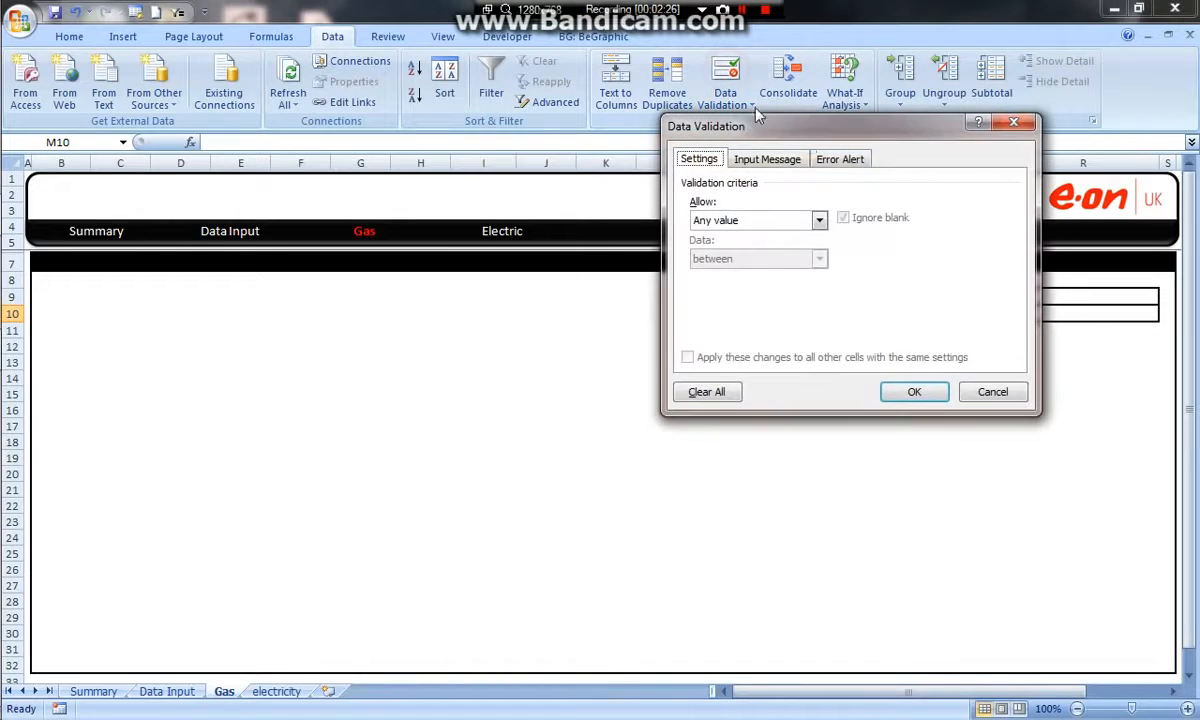
pyautogui.click(820, 220)
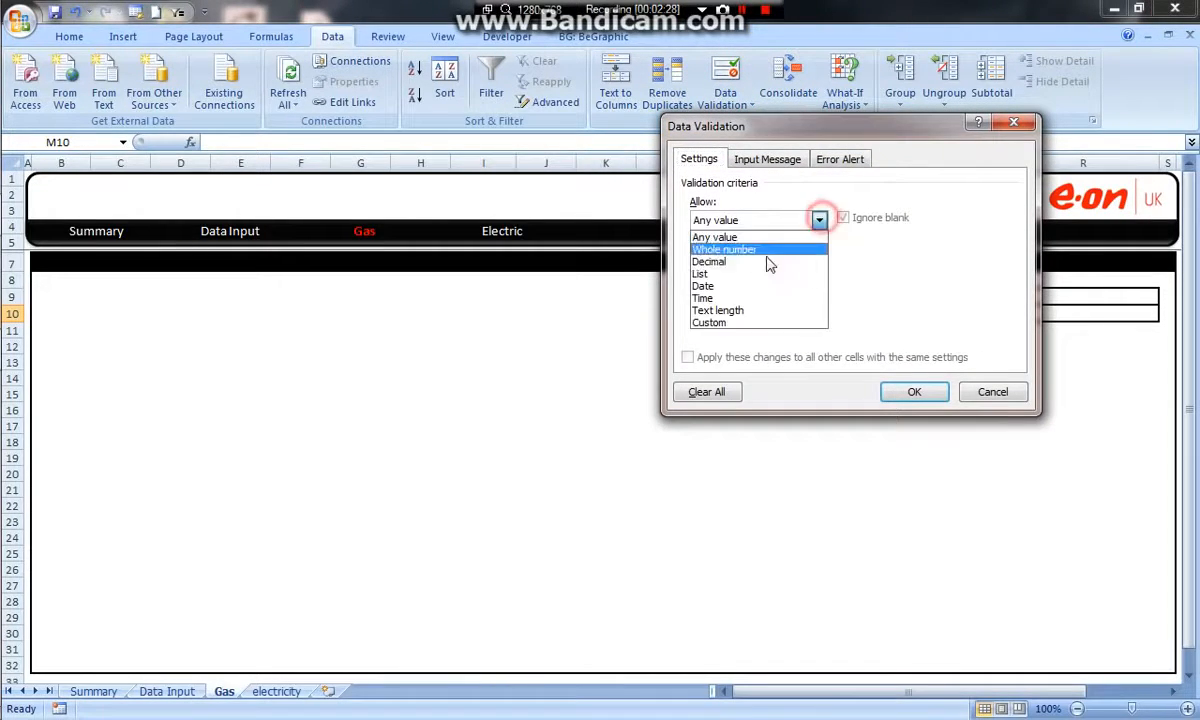
pyautogui.click(750, 279)
pyautogui.click(757, 295)
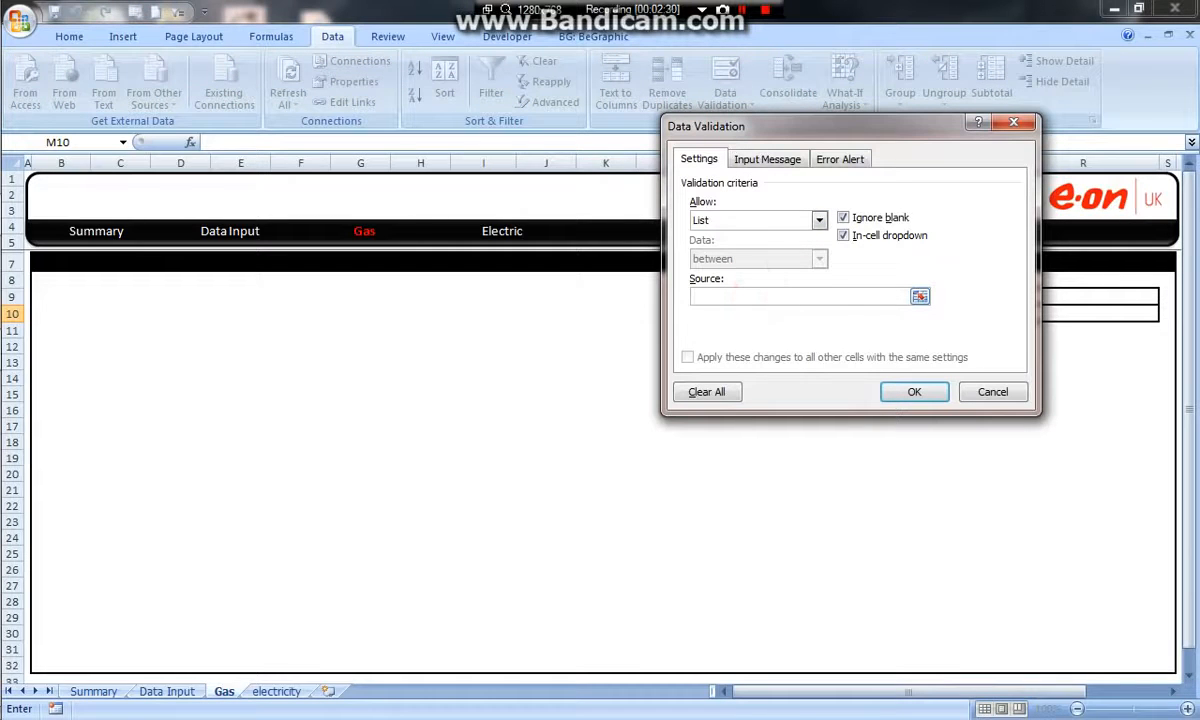
pyautogui.press('F3')
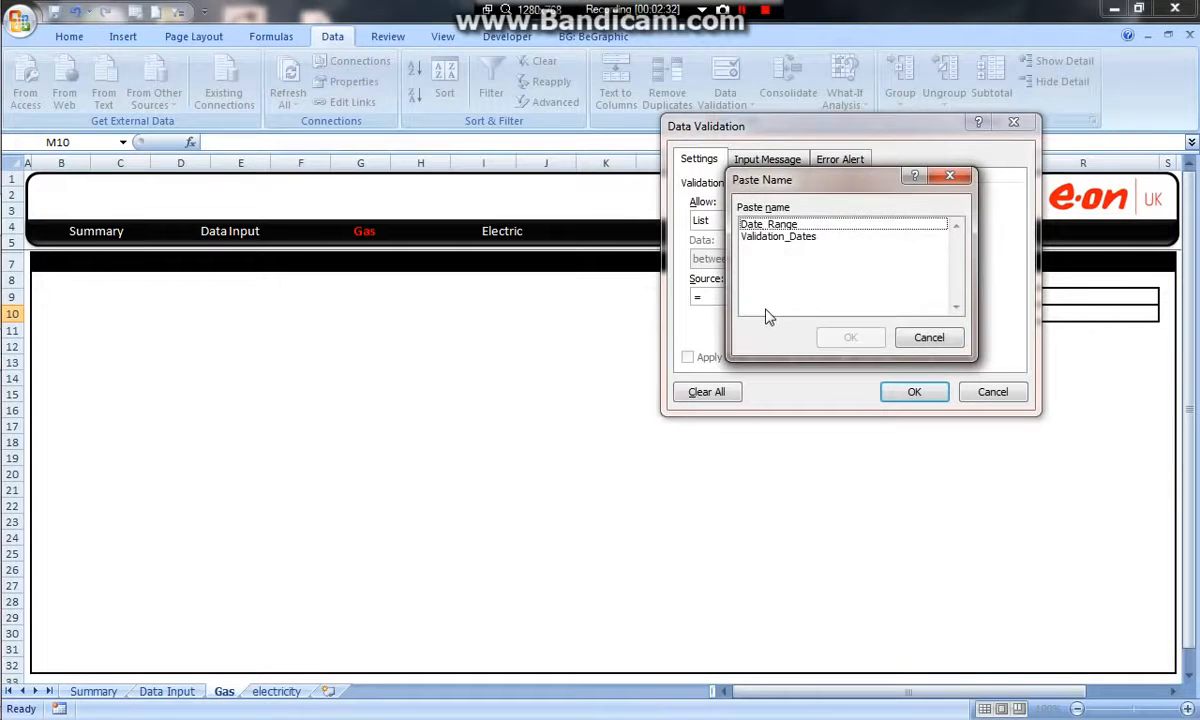
pyautogui.moveTo(810, 190); pyautogui.dragTo(441, 198)
pyautogui.click(390, 234)
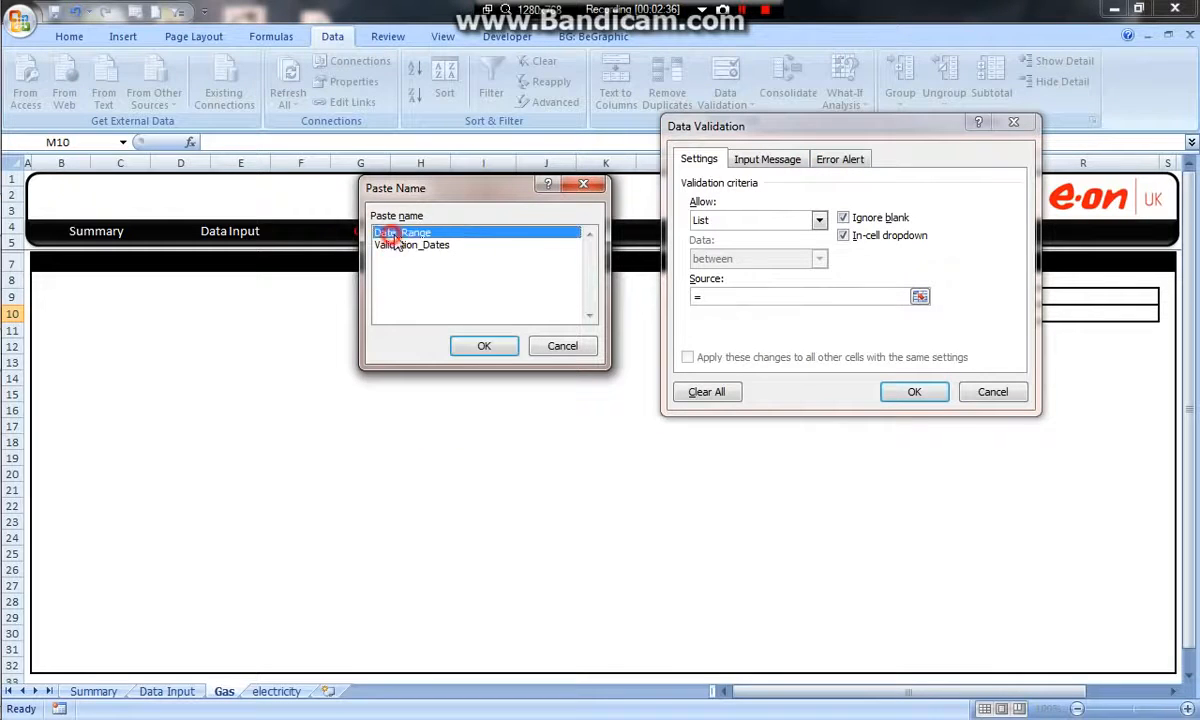
pyautogui.click(484, 346)
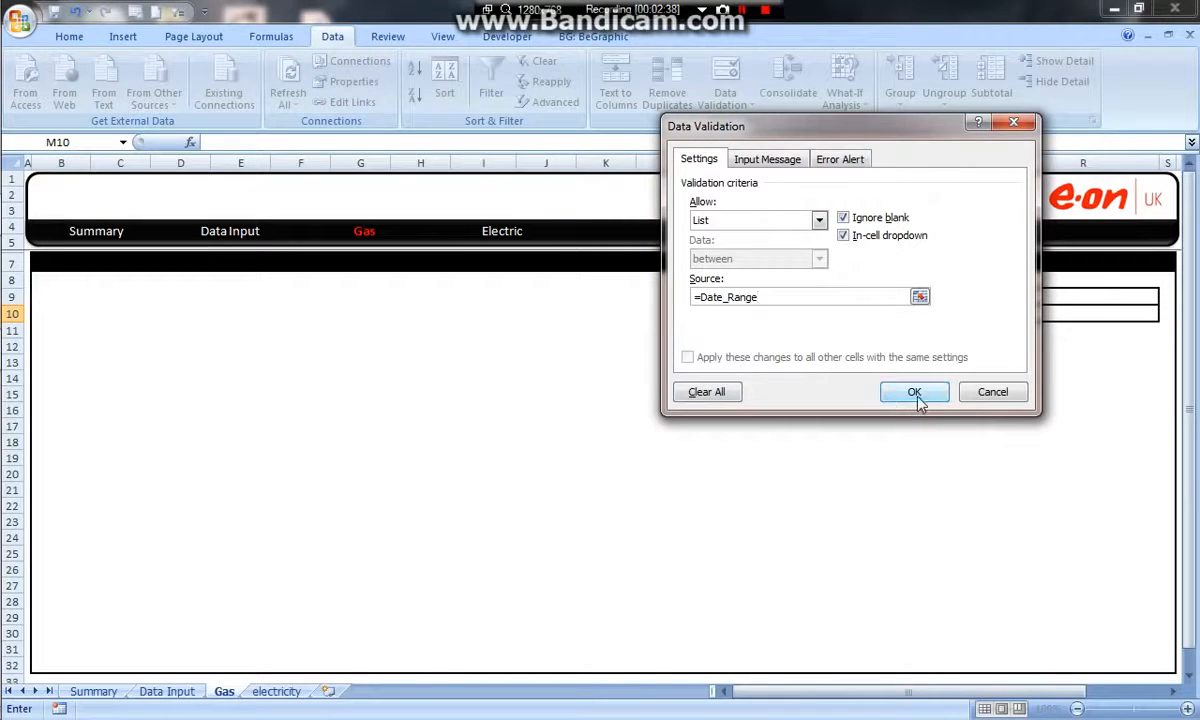
pyautogui.click(914, 392)
# Add list data validation to the second comparison cell Q10 with =Date_Range as its source.
pyautogui.click(1004, 315)
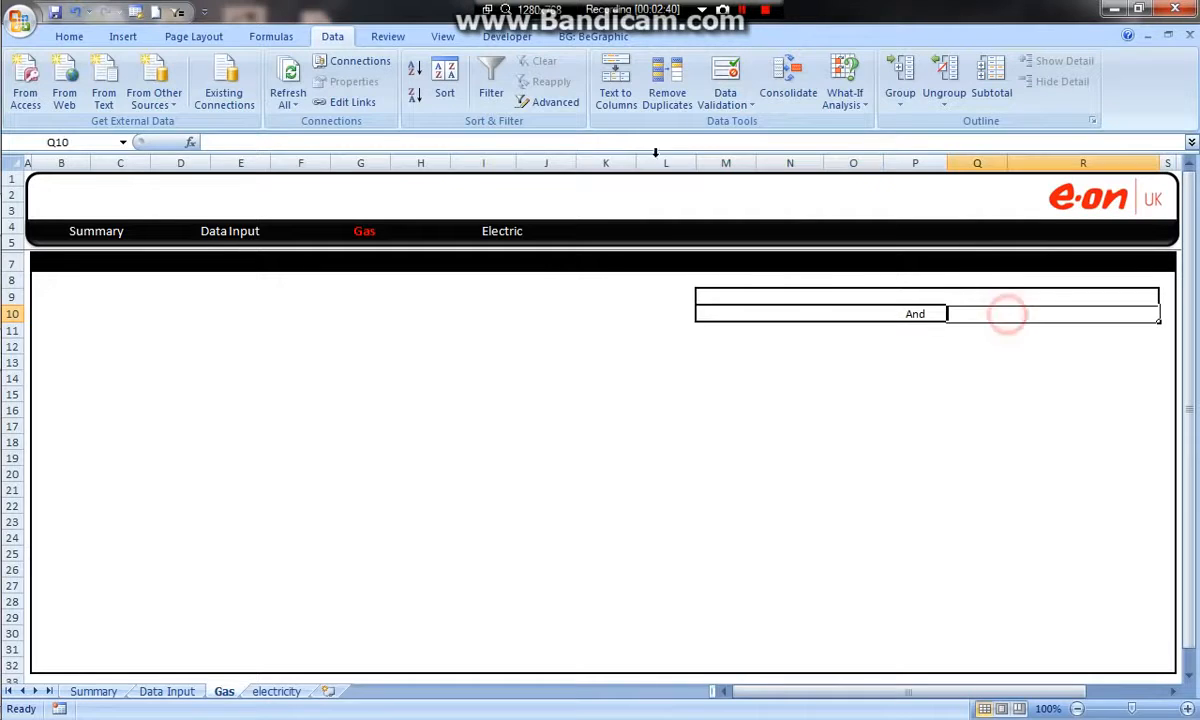
pyautogui.click(821, 320)
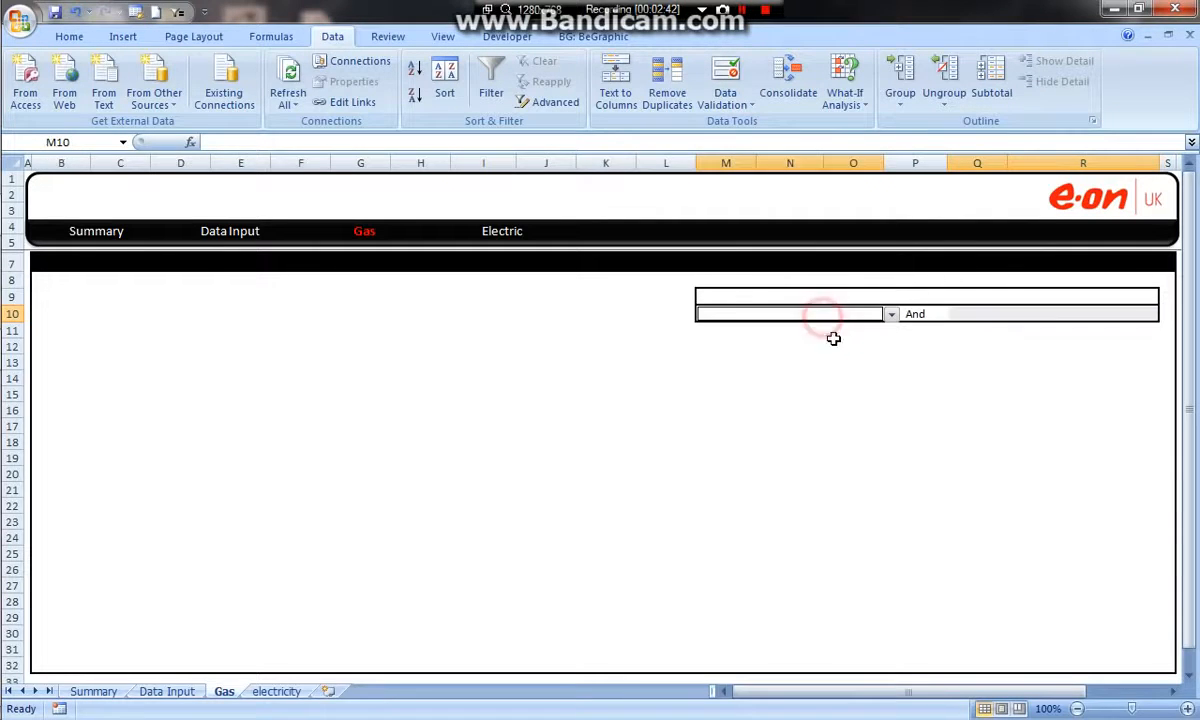
pyautogui.click(993, 314)
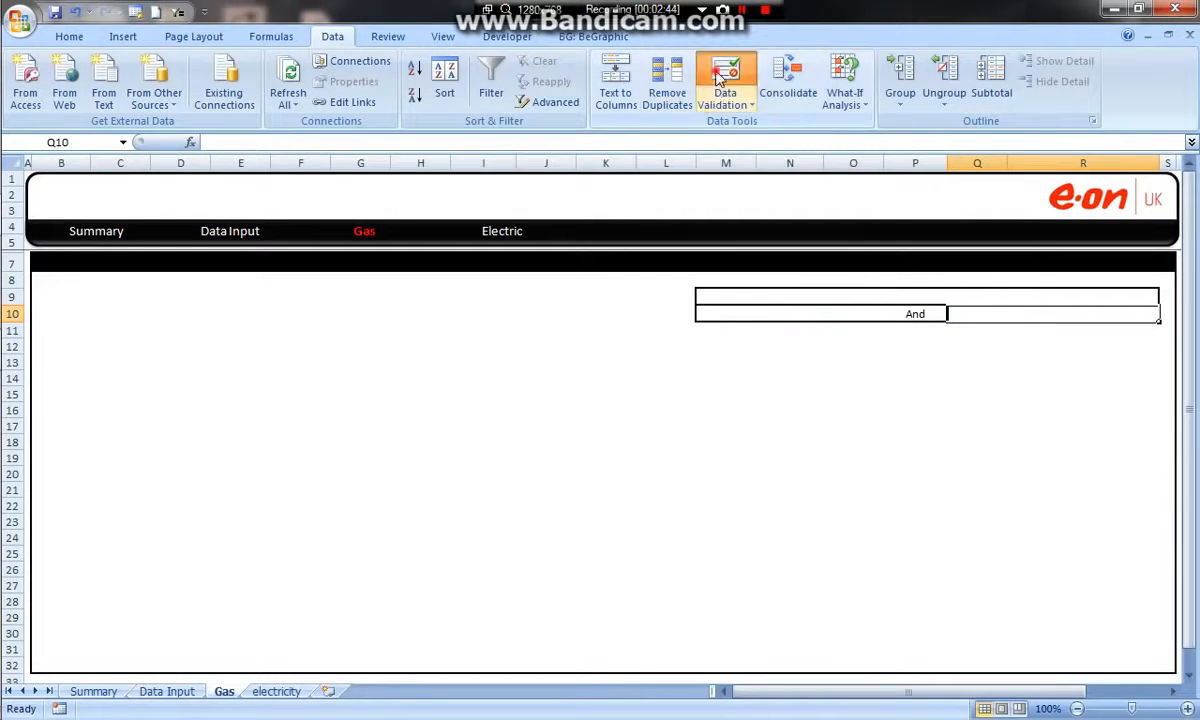
pyautogui.click(726, 76)
pyautogui.click(820, 219)
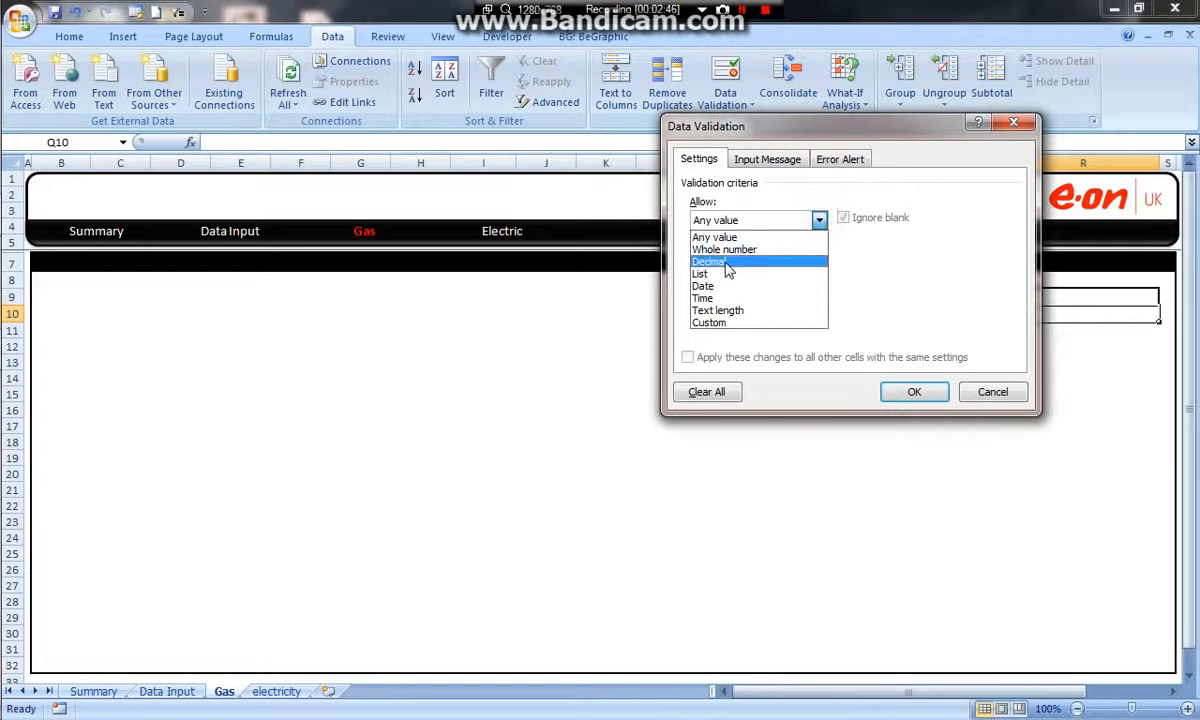
pyautogui.click(790, 276)
pyautogui.click(809, 293)
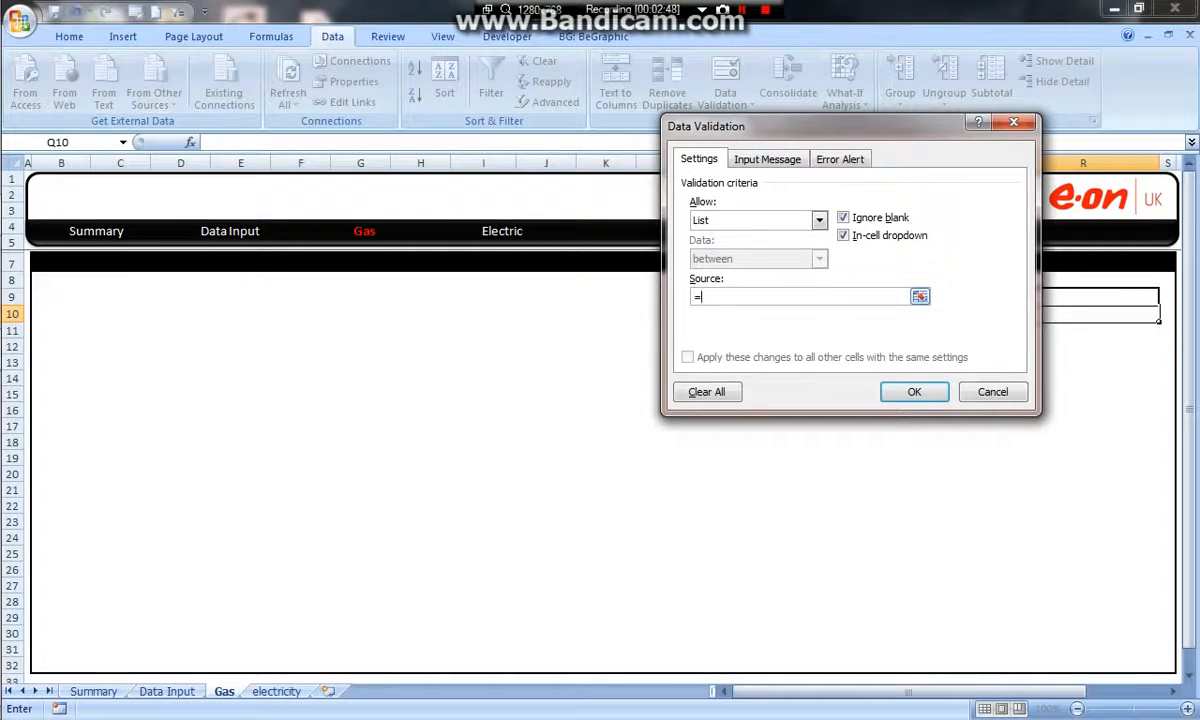
pyautogui.press('F3')
pyautogui.click(745, 222)
pyautogui.click(846, 337)
pyautogui.click(914, 391)
pyautogui.click(970, 445)
# Choose July 2013 from the validation list in M10.
pyautogui.click(860, 316)
pyautogui.click(891, 314)
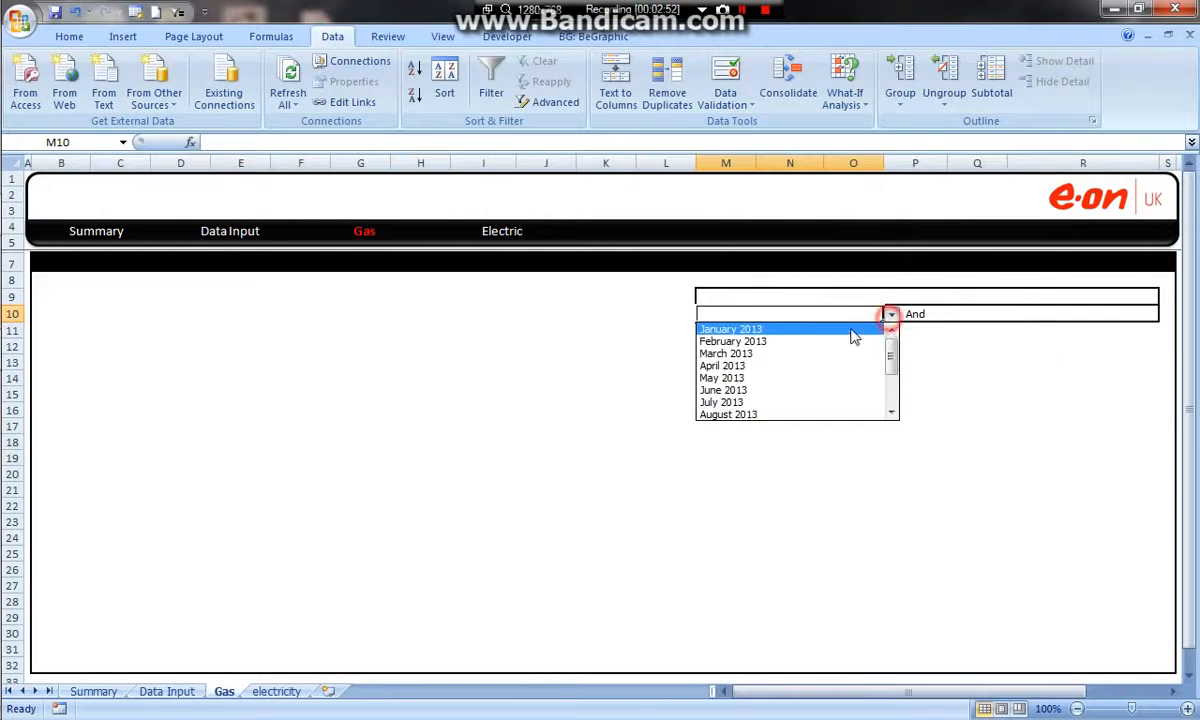
pyautogui.moveTo(890, 356); pyautogui.dragTo(897, 300)
pyautogui.scroll(-1, 855, 377)
pyautogui.click(822, 358)
# Review the source months in B9:B22 on the Data Input sheet and return to the Gas sheet.
pyautogui.click(112, 695)
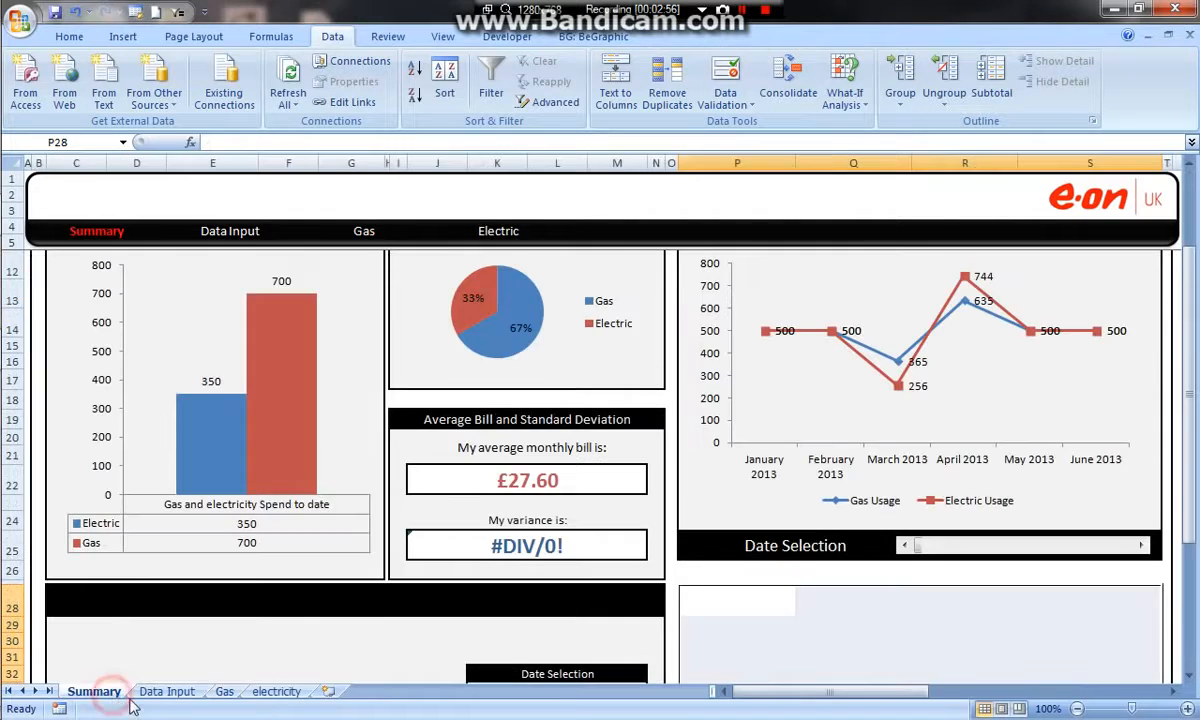
pyautogui.click(166, 692)
pyautogui.moveTo(88, 298); pyautogui.dragTo(91, 505)
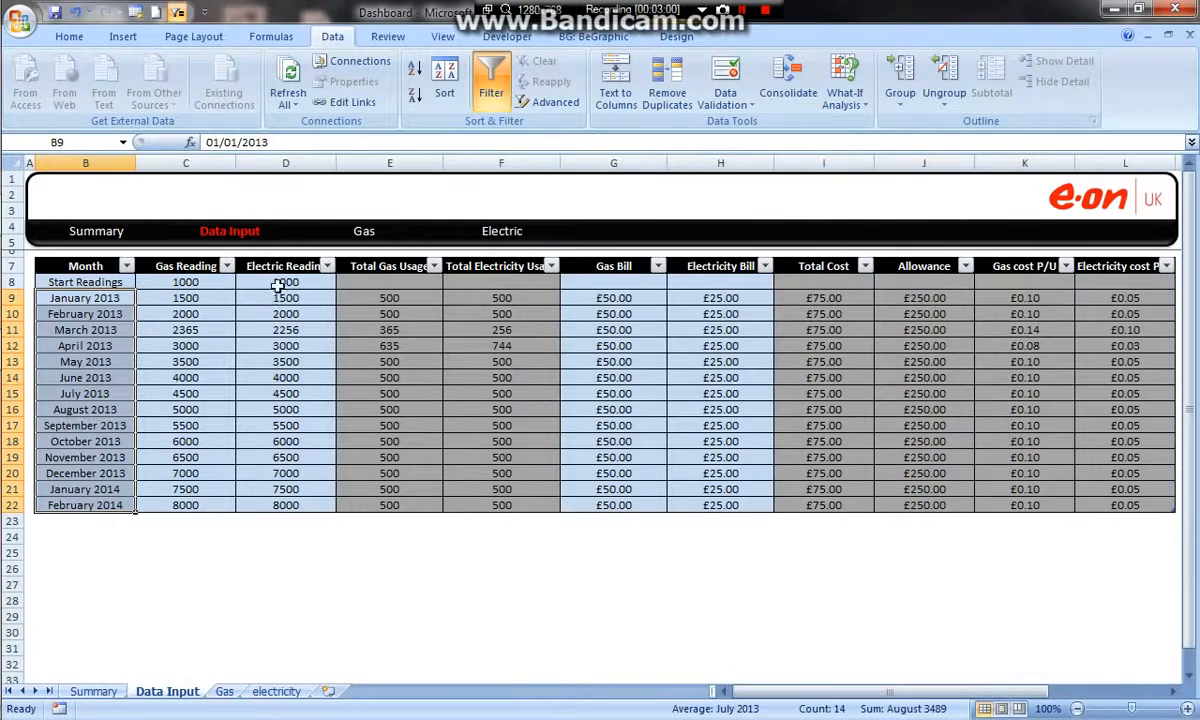
pyautogui.click(224, 692)
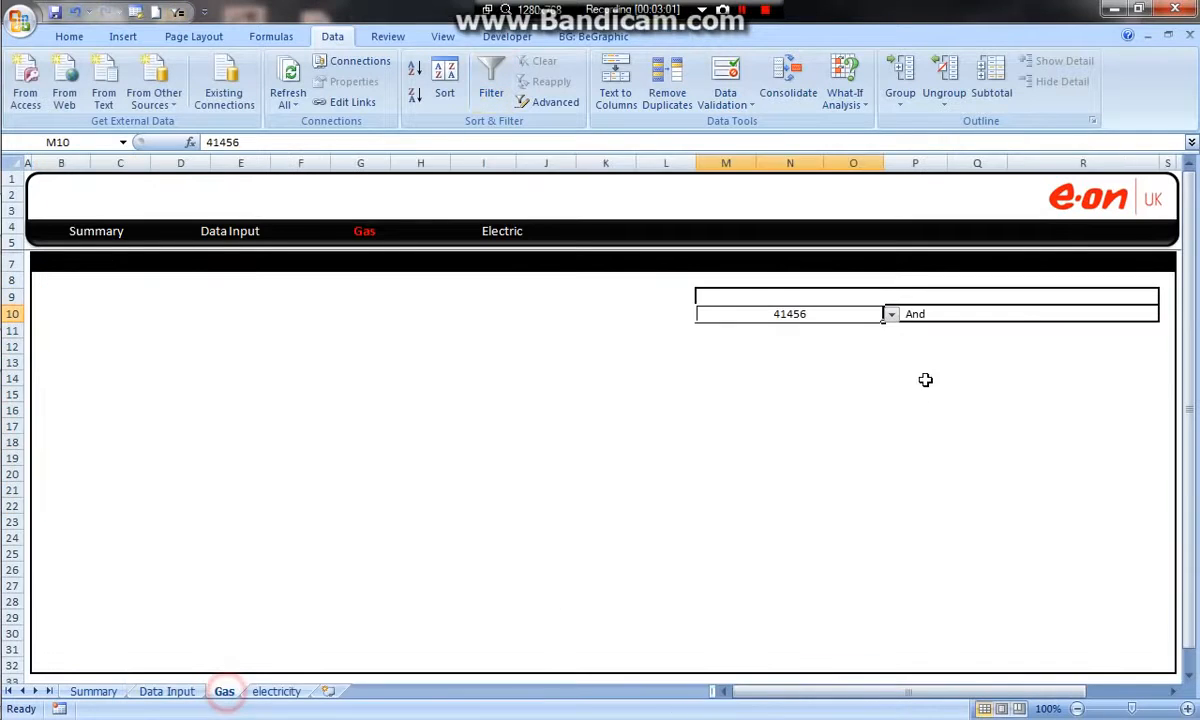
# Choose May 2013 from the validation list in Q10.
pyautogui.click(991, 313)
pyautogui.click(1165, 315)
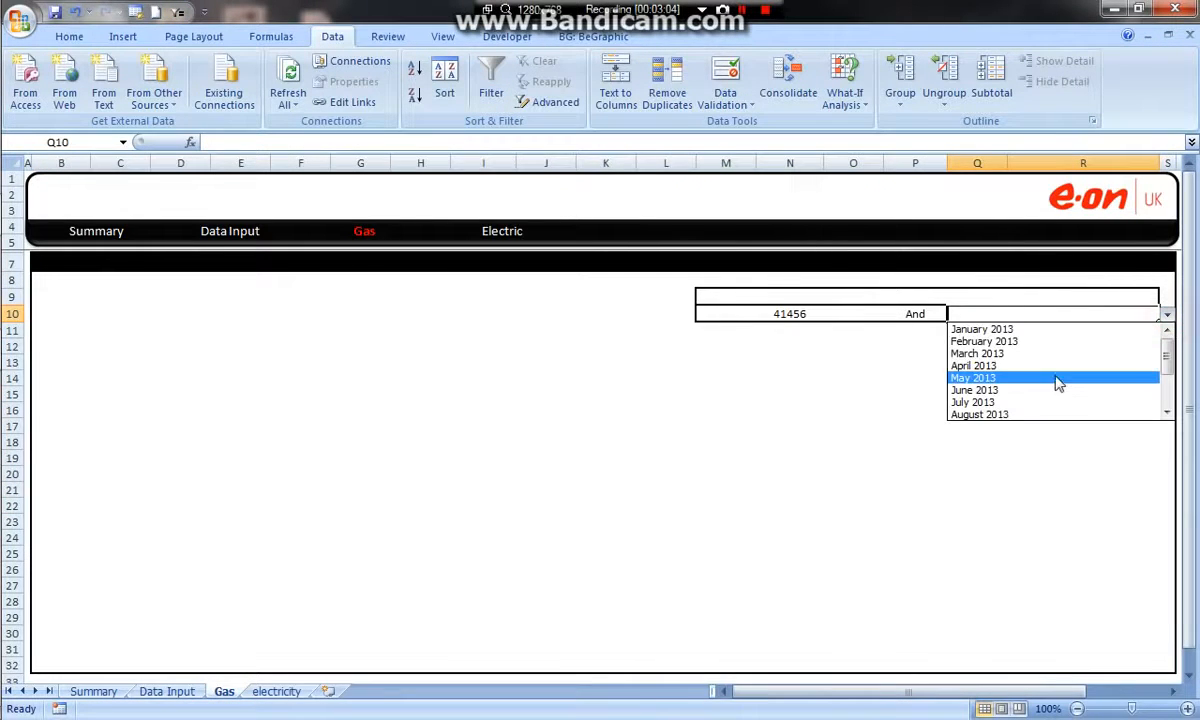
pyautogui.click(1054, 379)
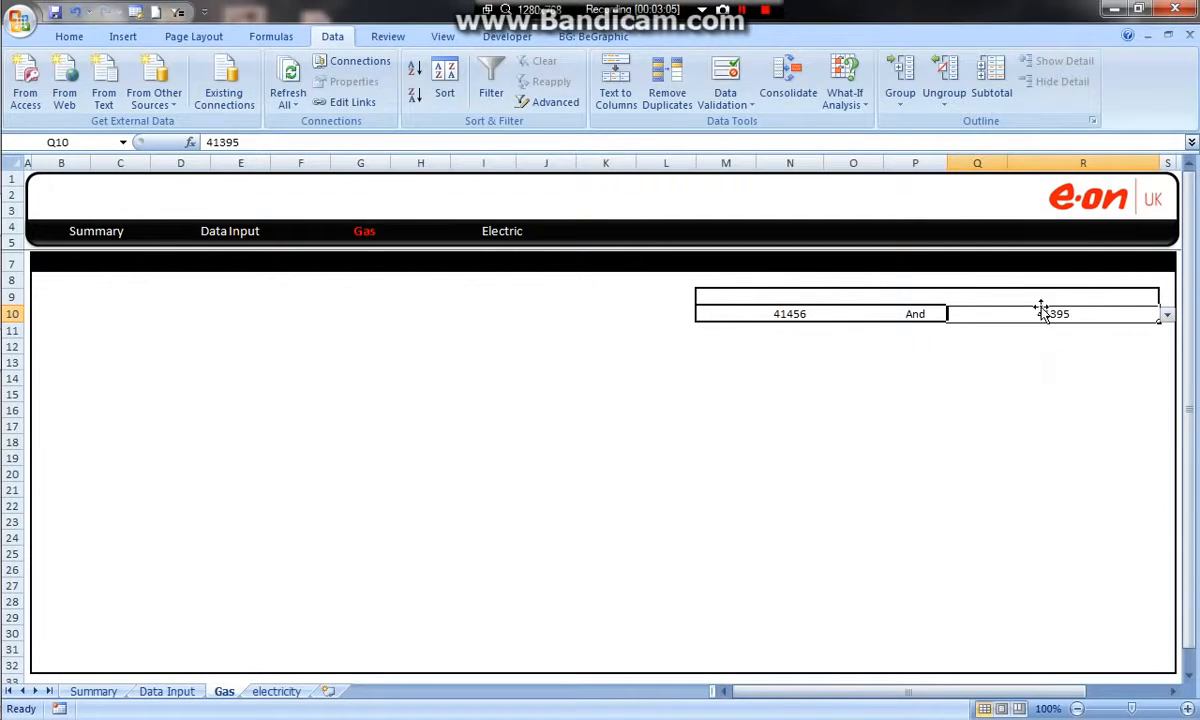
# Apply the custom number format mmmm yyyy to both comparison cells, M10 and Q10.
pyautogui.keyDown('ctrl'); pyautogui.click(806, 316); pyautogui.keyUp('ctrl')
pyautogui.rightClick(815, 316)
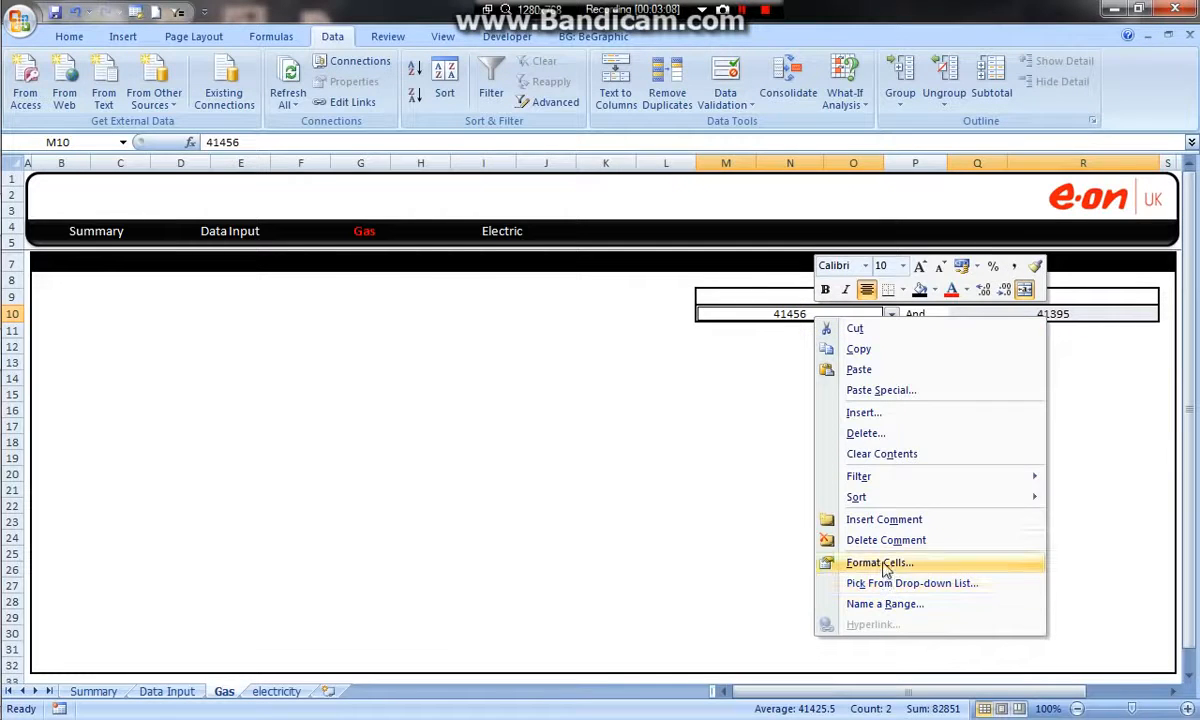
pyautogui.click(840, 563)
pyautogui.click(670, 503)
pyautogui.moveTo(1103, 465); pyautogui.dragTo(1106, 562)
pyautogui.click(815, 541)
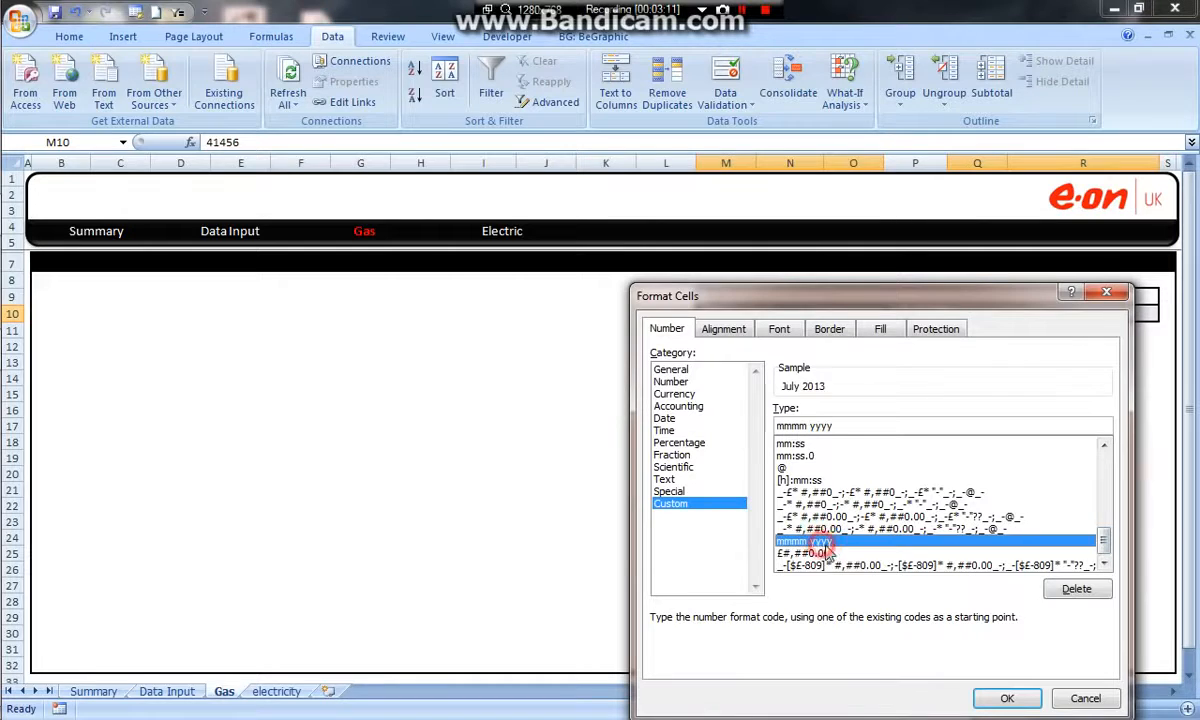
pyautogui.click(1008, 699)
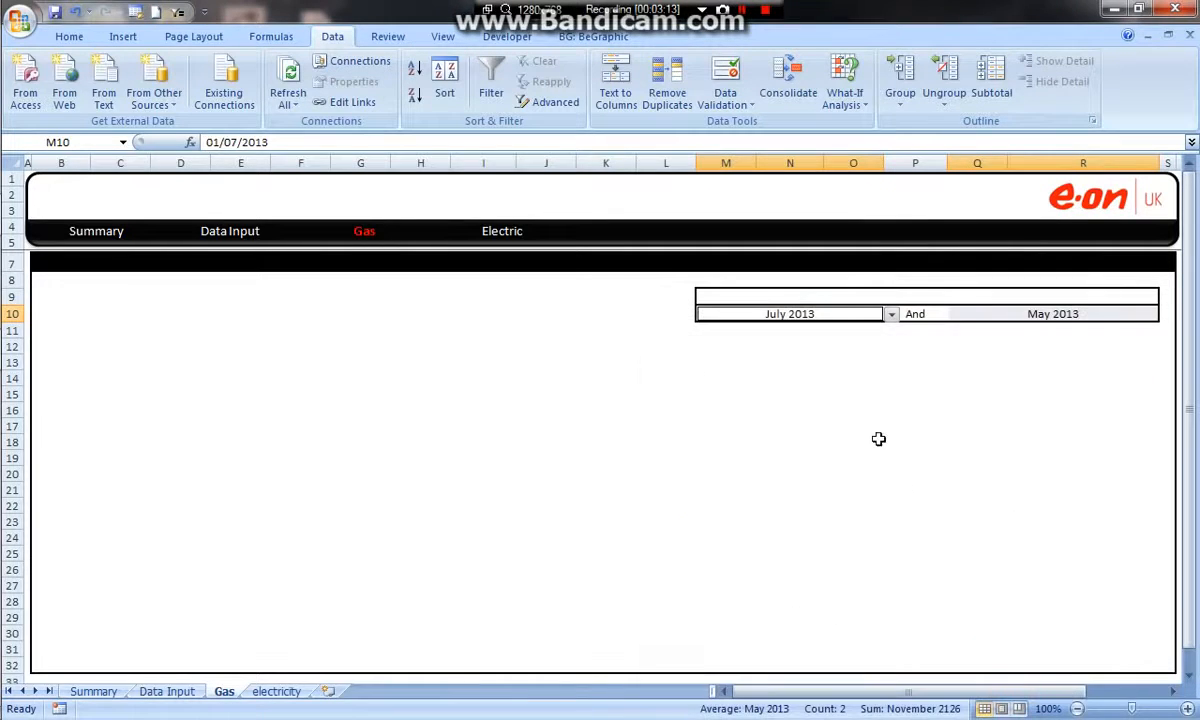
pyautogui.click(888, 360)
# Give the merged header cell M9 a black fill and white font, and enter "Criteria selection" as its title.
pyautogui.click(816, 298)
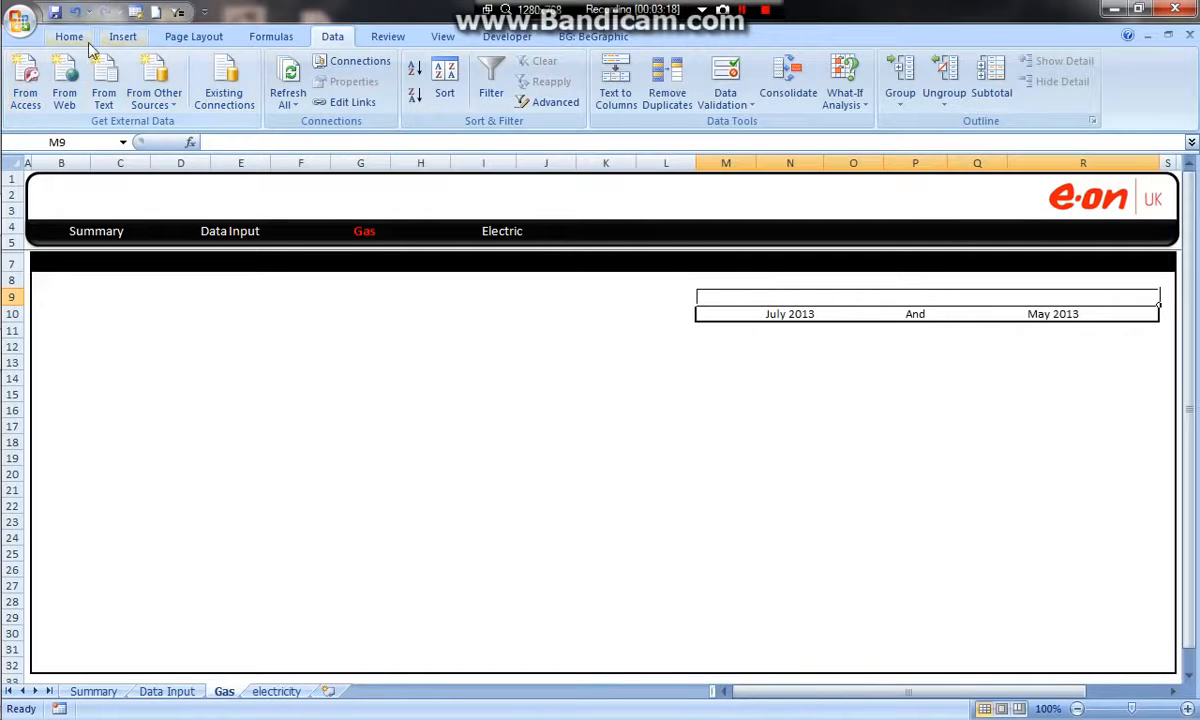
pyautogui.click(69, 36)
pyautogui.click(276, 96)
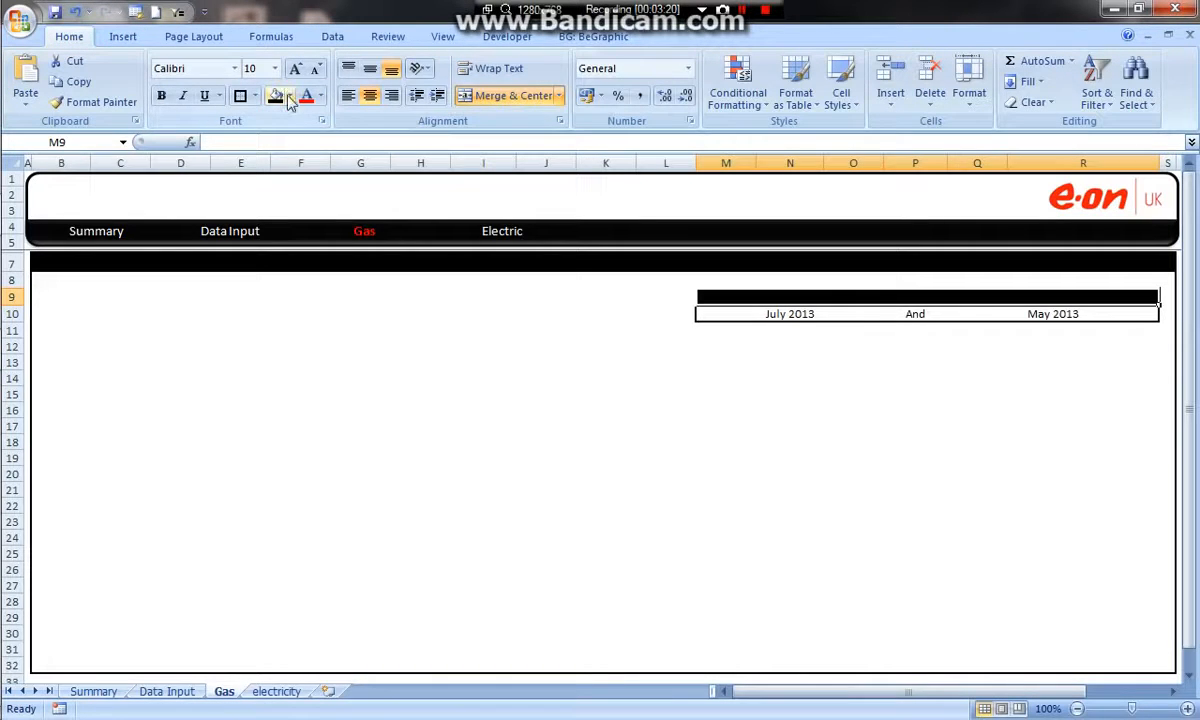
pyautogui.click(320, 96)
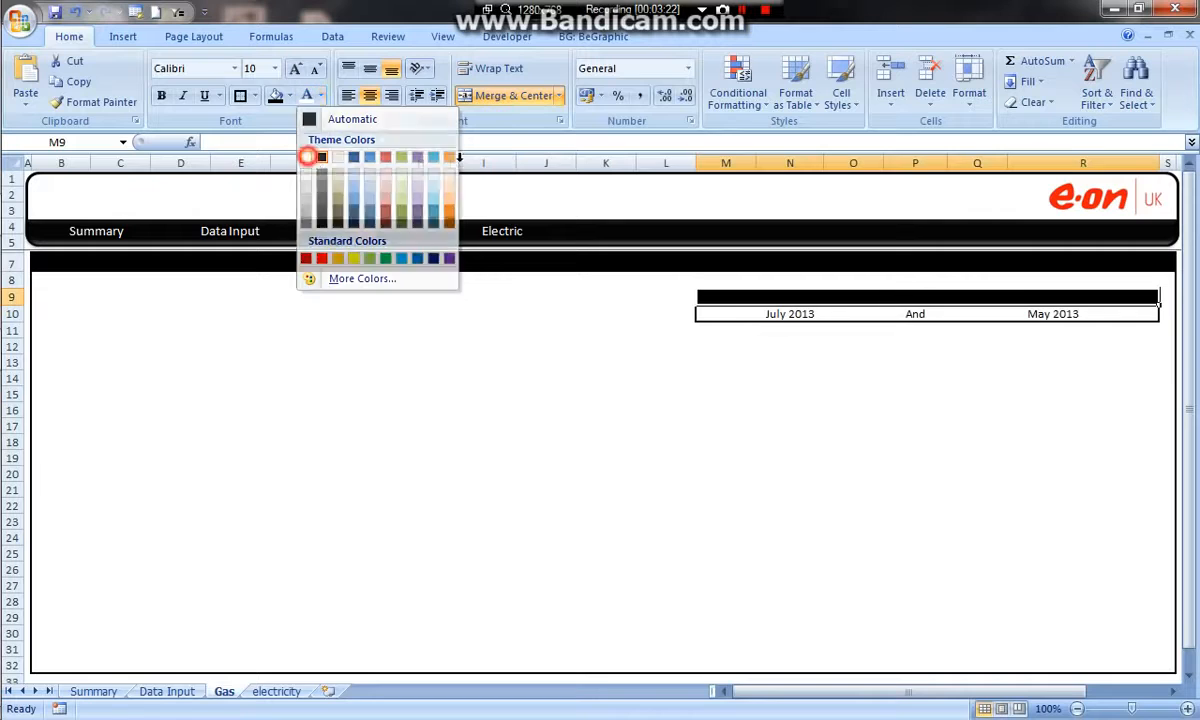
pyautogui.click(305, 157)
pyautogui.write('Criteria selection')
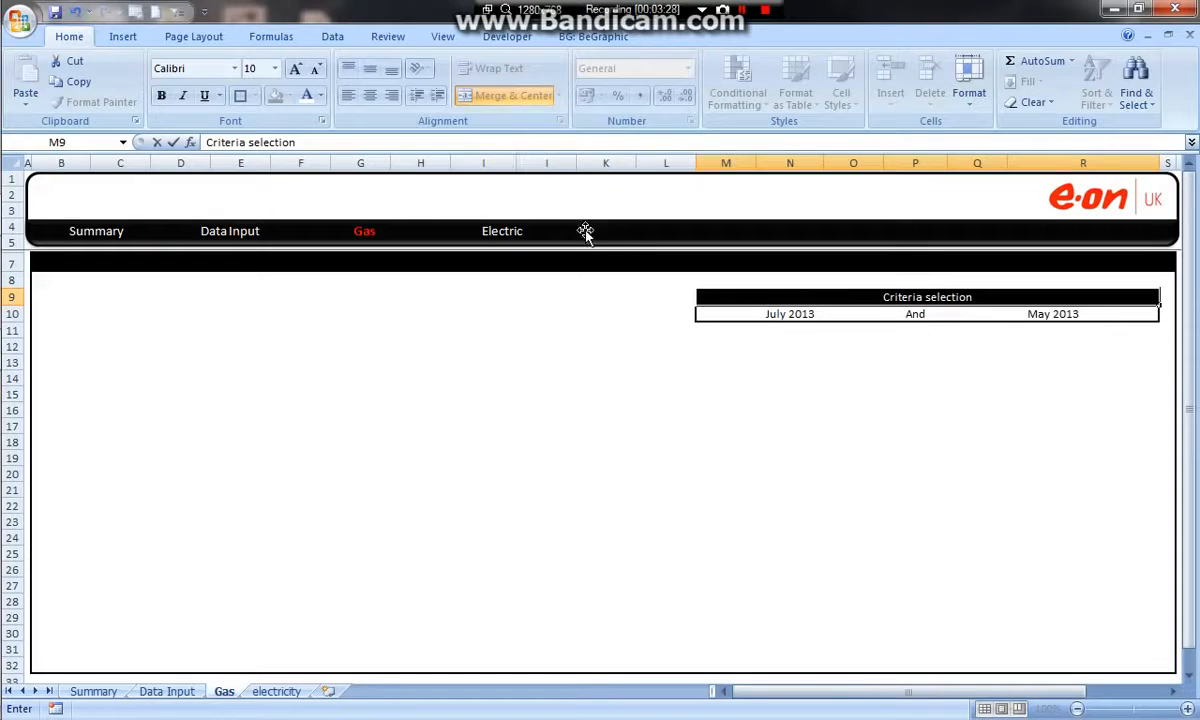
pyautogui.click(868, 442)
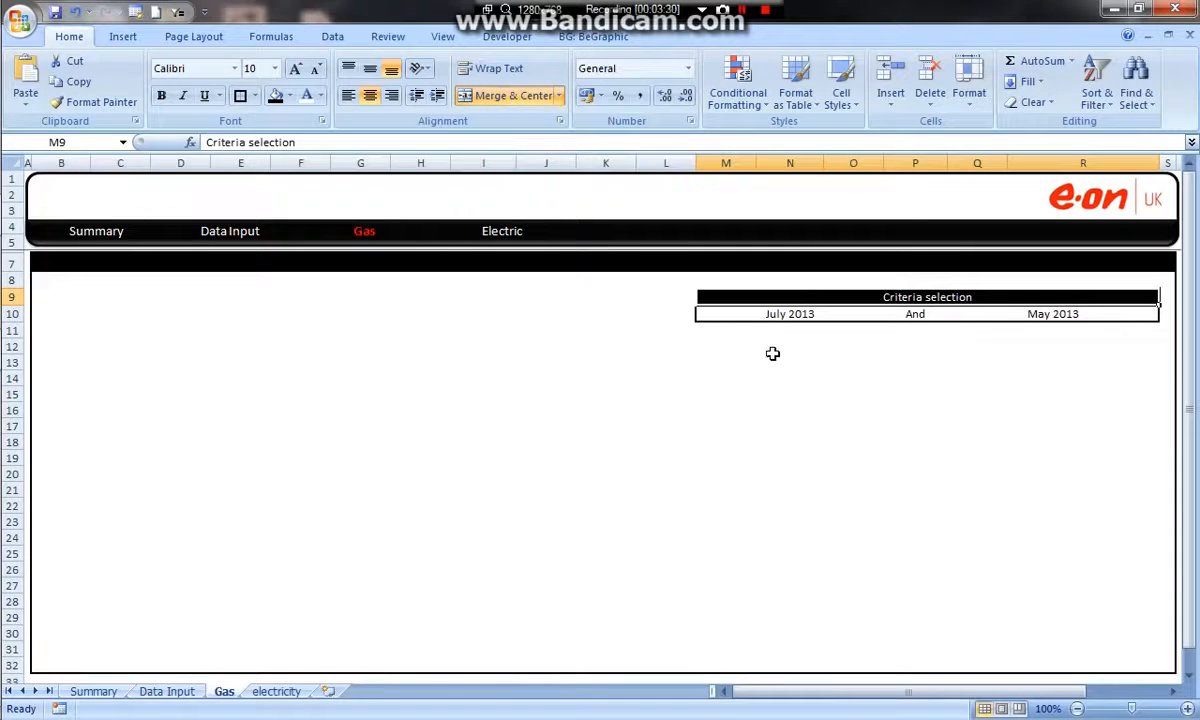
# Apply an outside border around the criteria selection box M9:R10.
pyautogui.moveTo(713, 298); pyautogui.dragTo(713, 311)
pyautogui.click(240, 95)
pyautogui.click(546, 345)
pyautogui.click(790, 380)
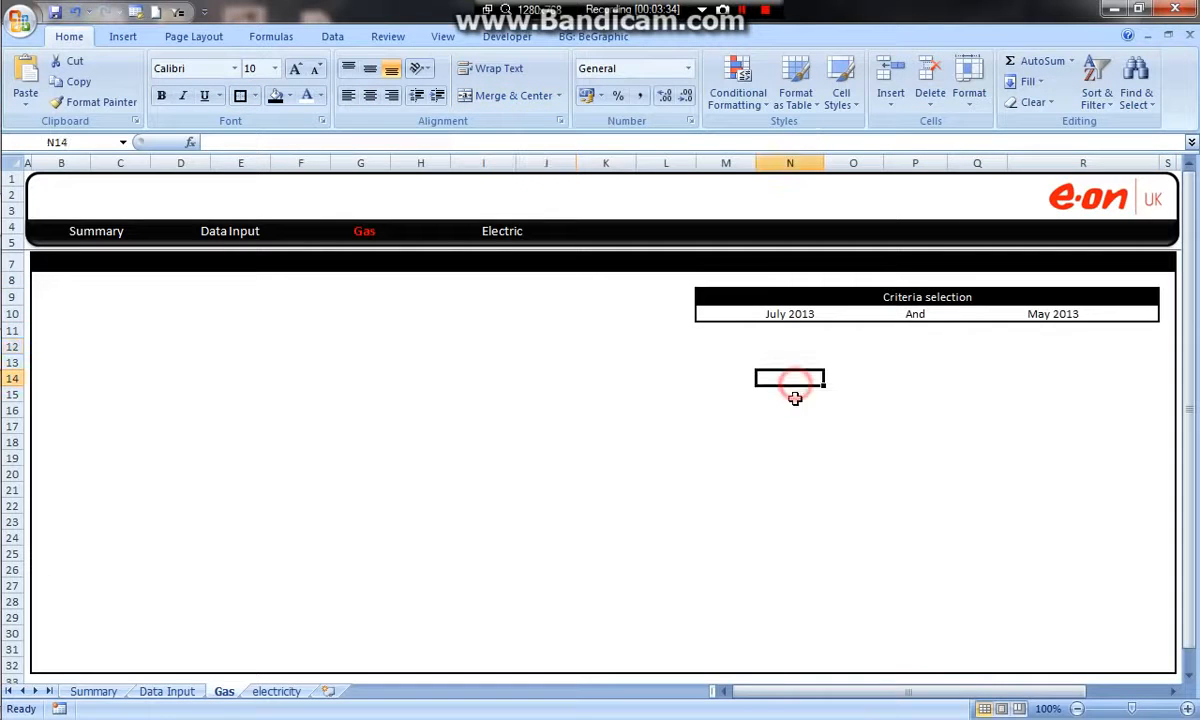
# Begin a VLOOKUP formula in O15 with M10 as lookup value and the Data Input range Table1[[Month]:[Gas Bill]] as table array.
pyautogui.click(868, 390)
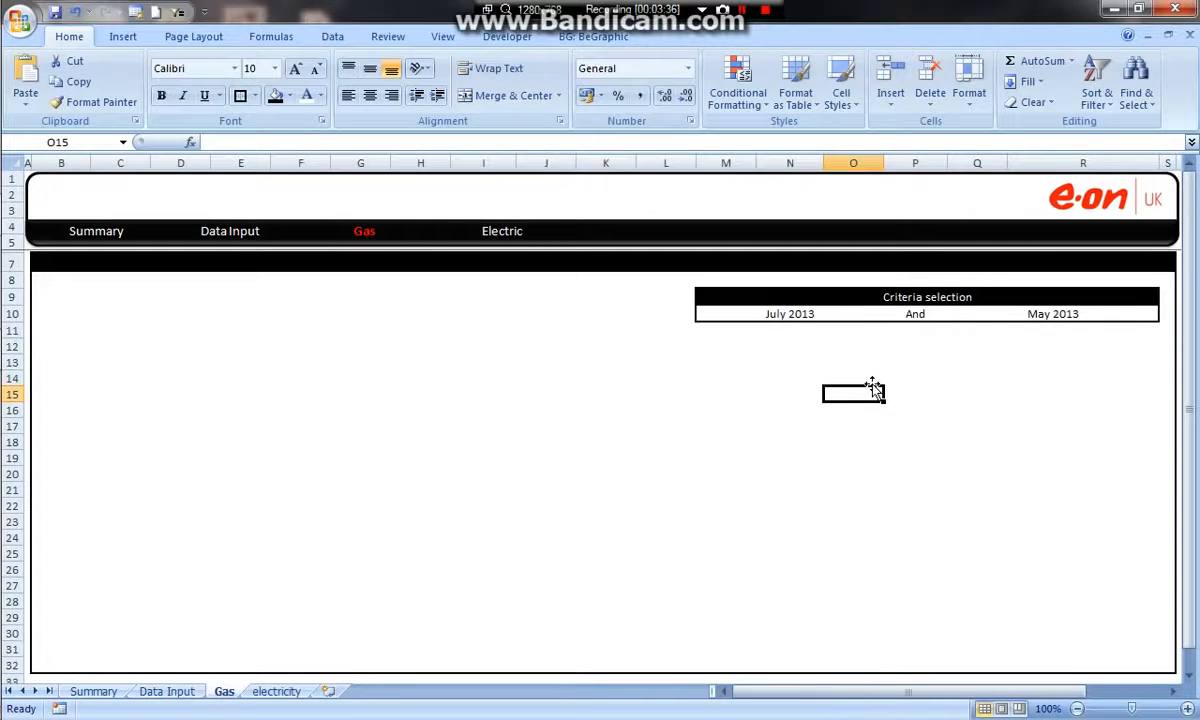
pyautogui.write('=vloo')
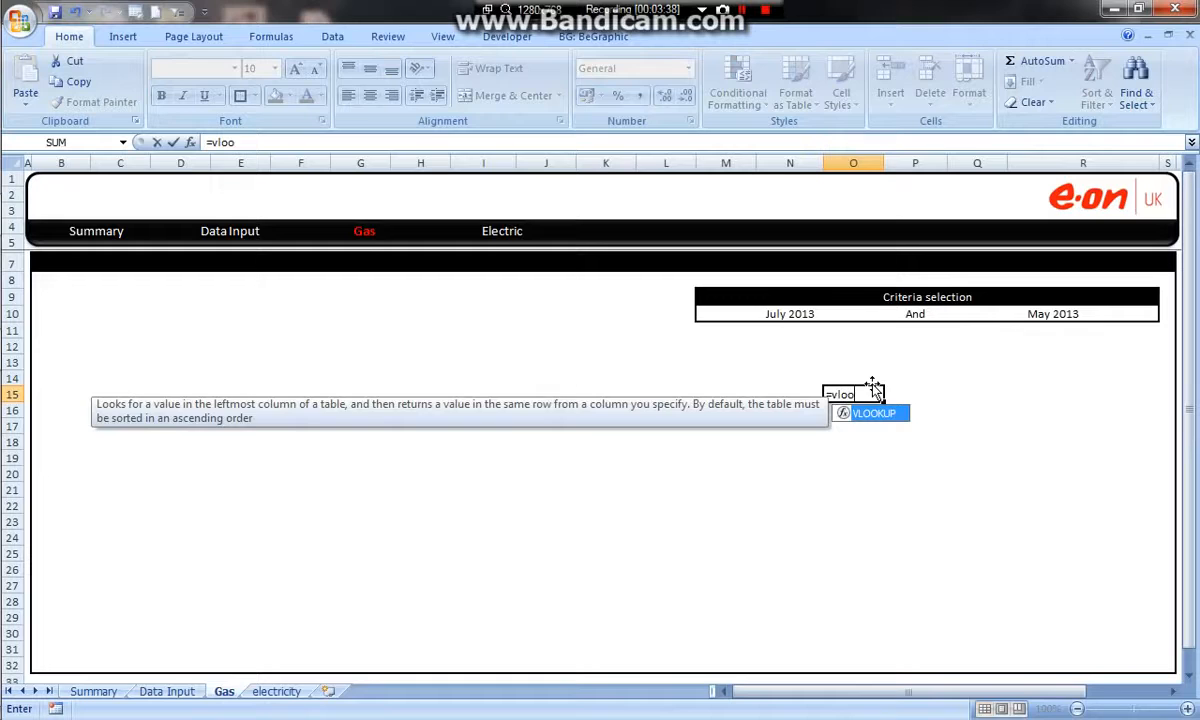
pyautogui.press('Tab')
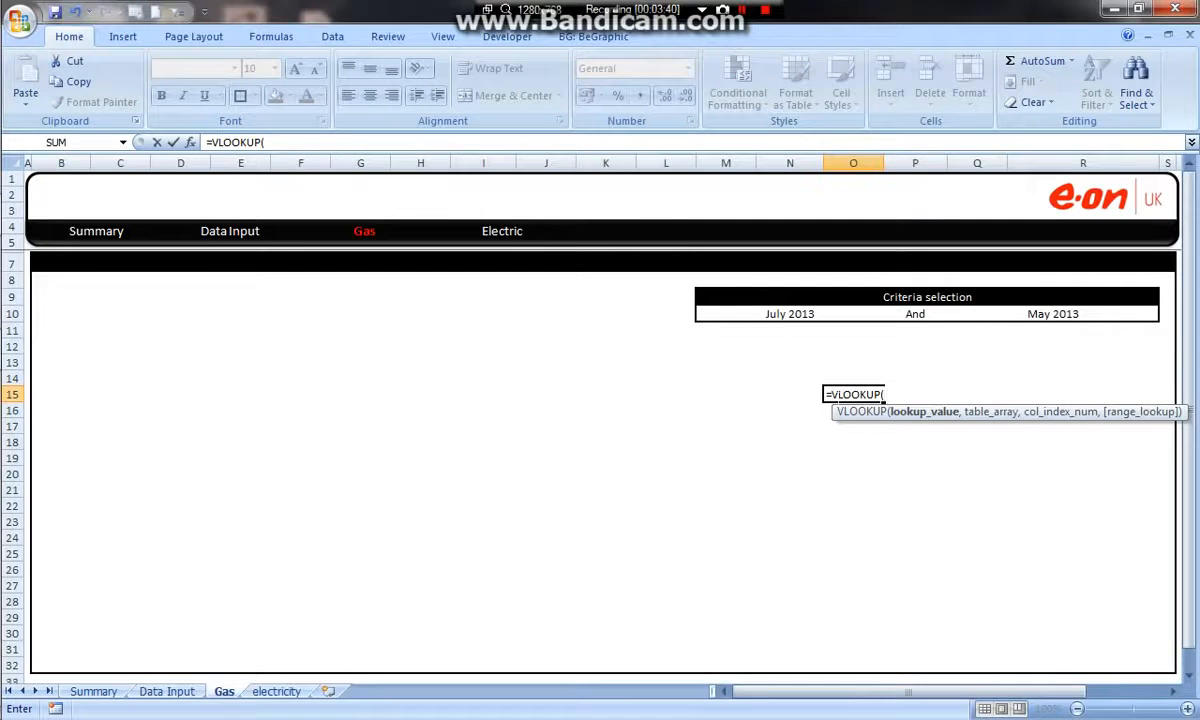
pyautogui.click(793, 313)
pyautogui.write(',')
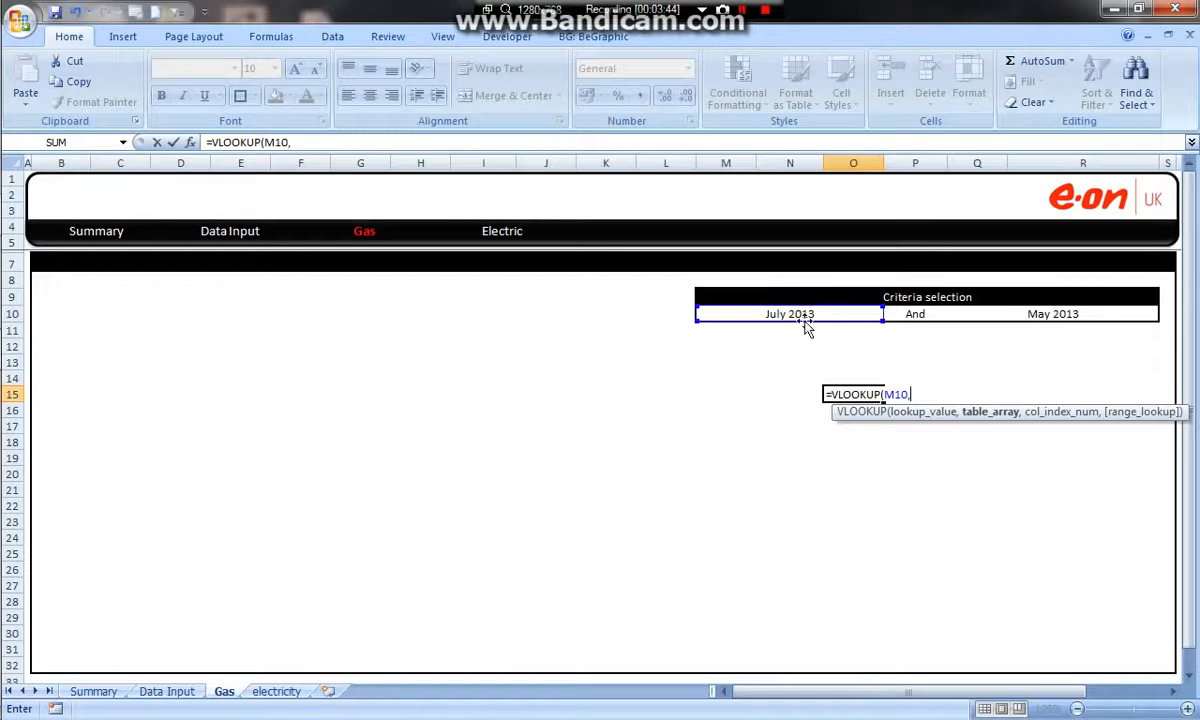
pyautogui.click(155, 692)
pyautogui.moveTo(86, 281); pyautogui.dragTo(663, 499)
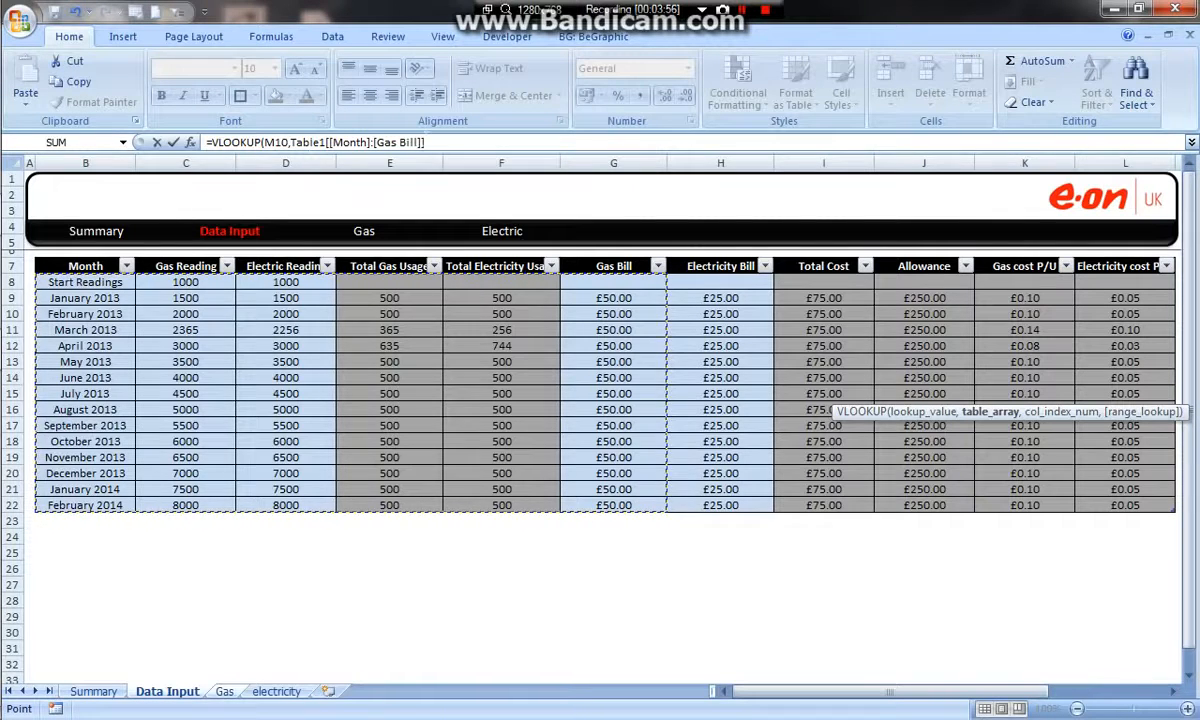
# Complete the O15 VLOOKUP formula with column index 6 and 0 for an exact match.
pyautogui.click(263, 142)
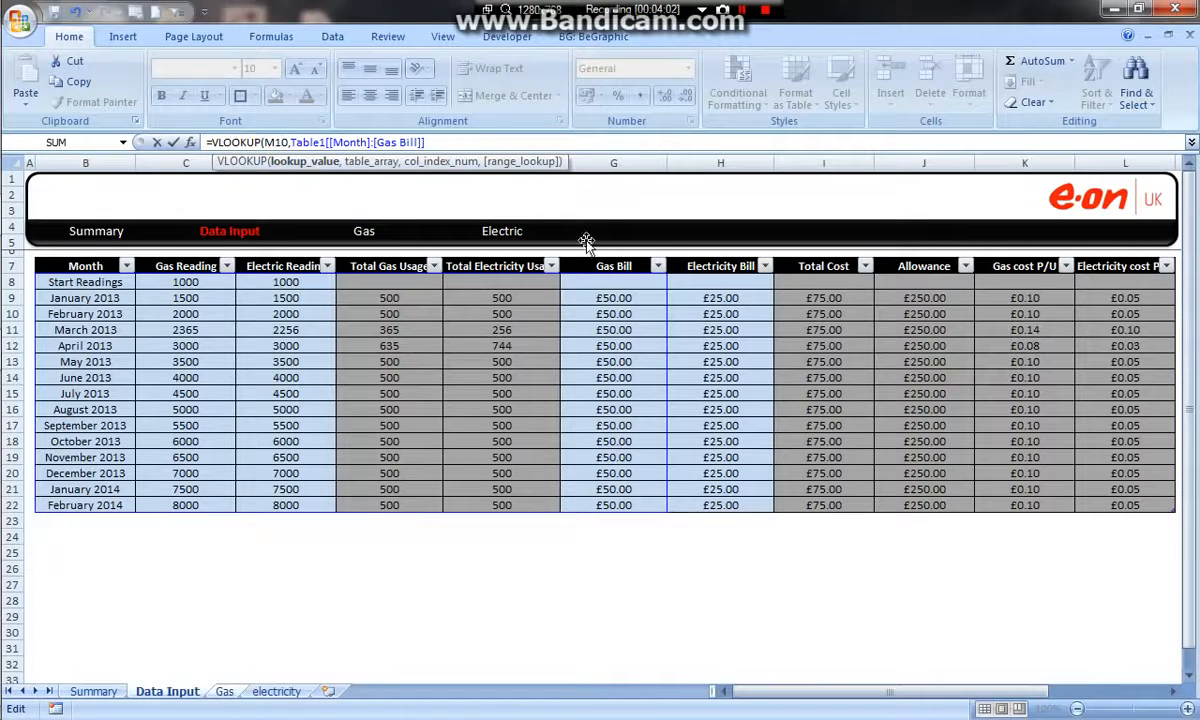
pyautogui.click(292, 142)
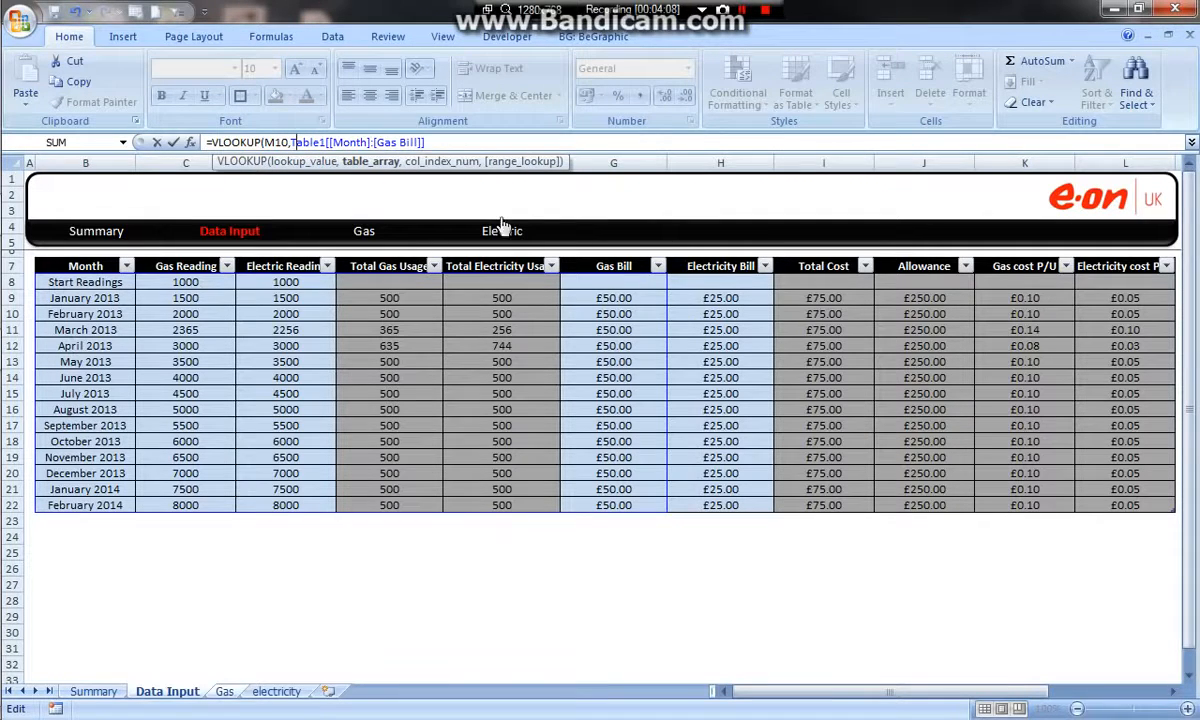
pyautogui.click(426, 142)
pyautogui.write(',6')
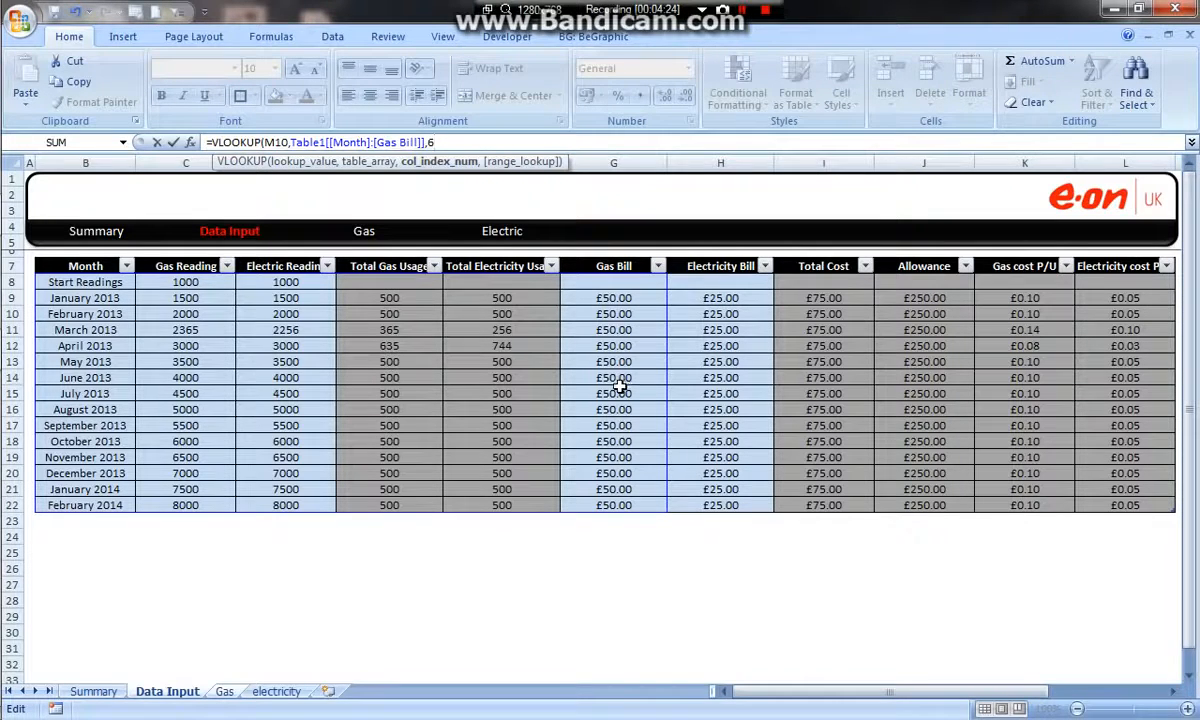
pyautogui.write(',0')
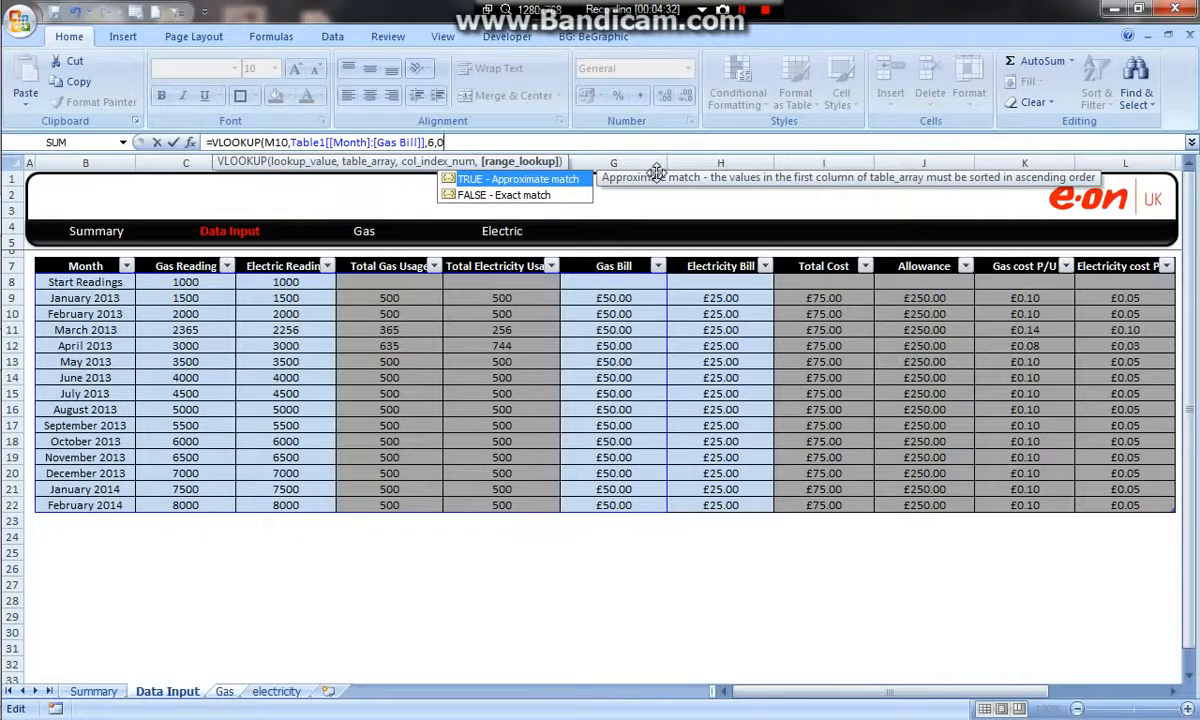
pyautogui.write(')')
pyautogui.press('Return')
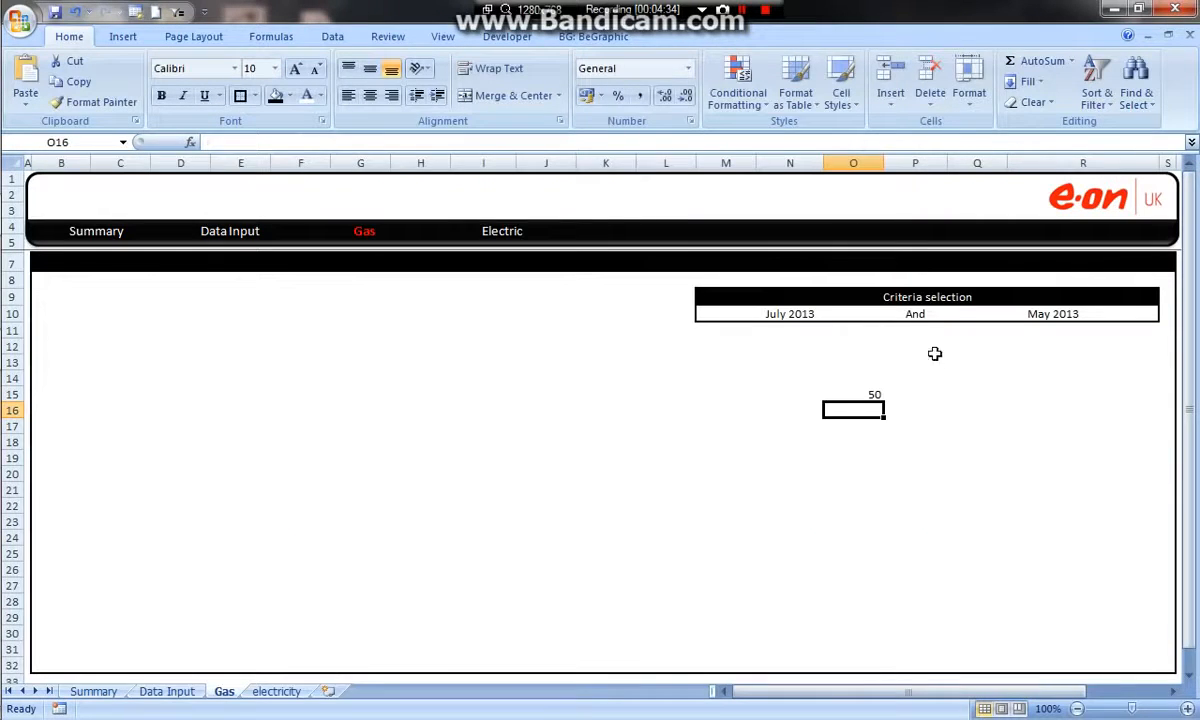
pyautogui.click(872, 392)
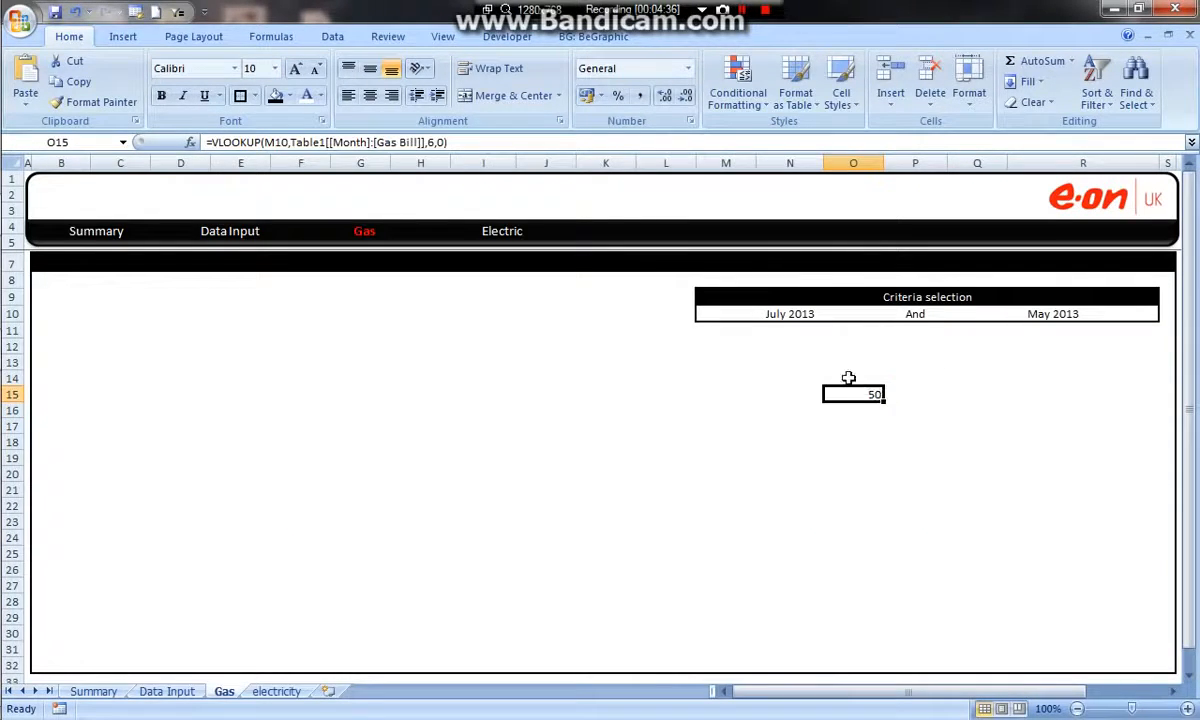
# Link O14 to the first comparison month in M10 and P14 to the second comparison month in Q10.
pyautogui.click(850, 379)
pyautogui.write('=')
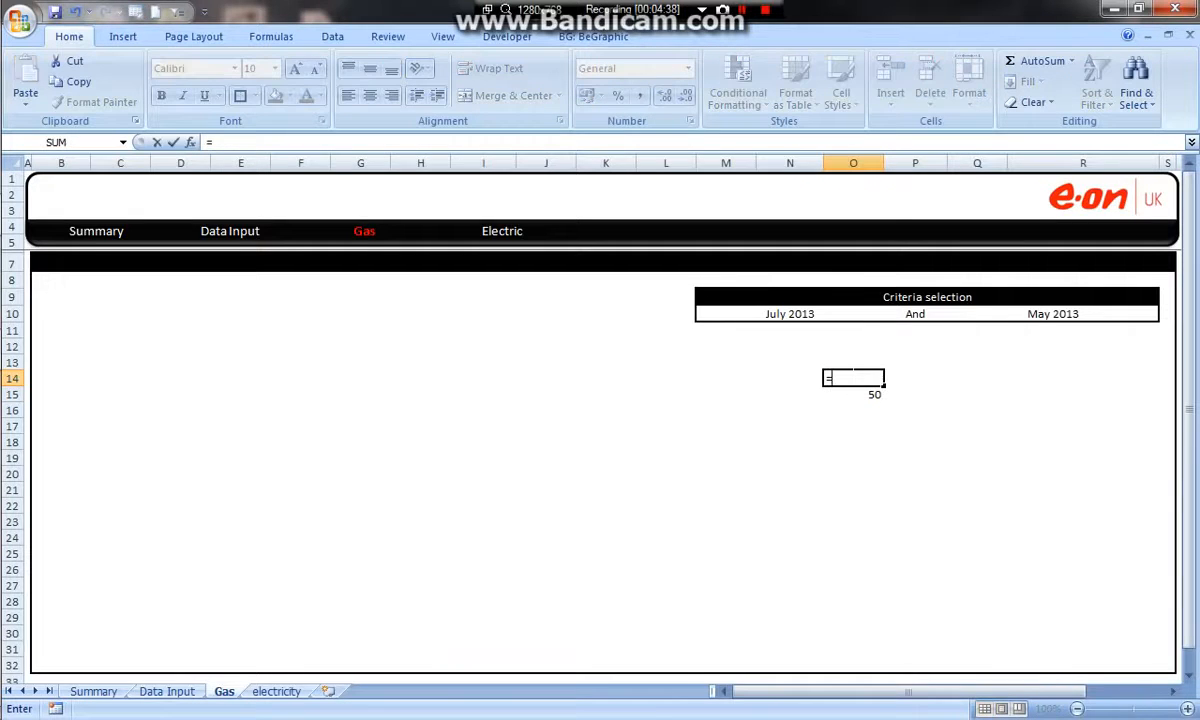
pyautogui.click(795, 318)
pyautogui.press('Return')
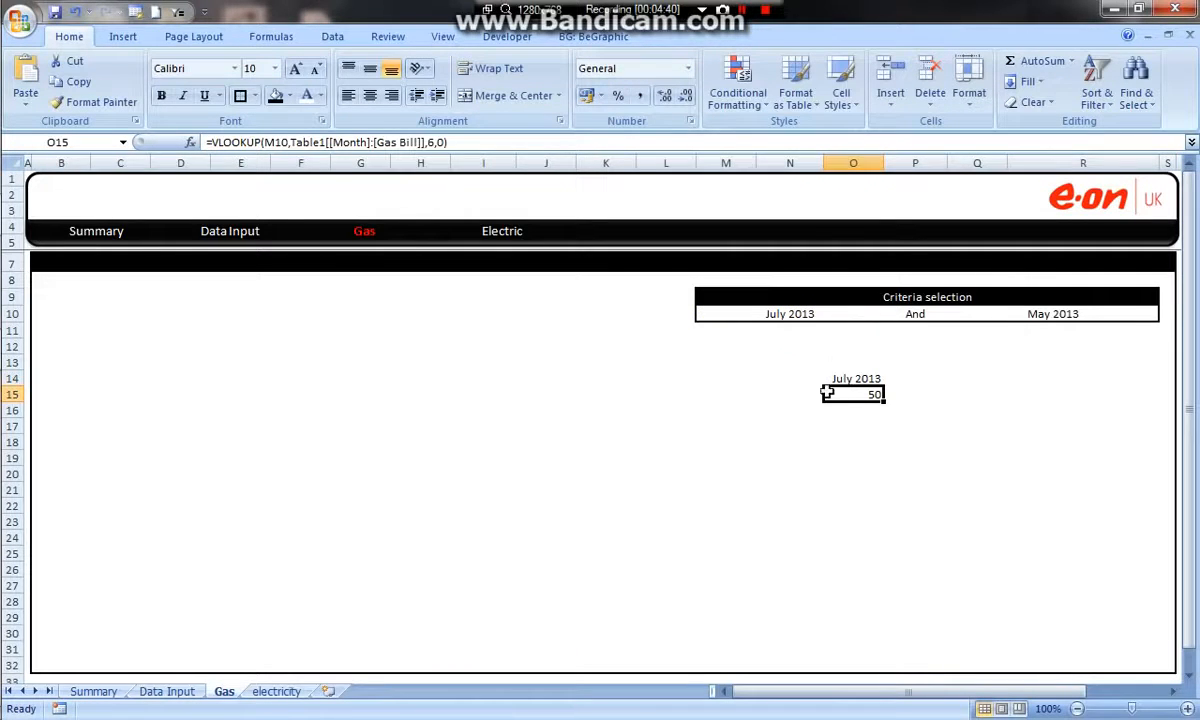
pyautogui.click(904, 378)
pyautogui.write('=')
pyautogui.click(1071, 316)
pyautogui.press('Return')
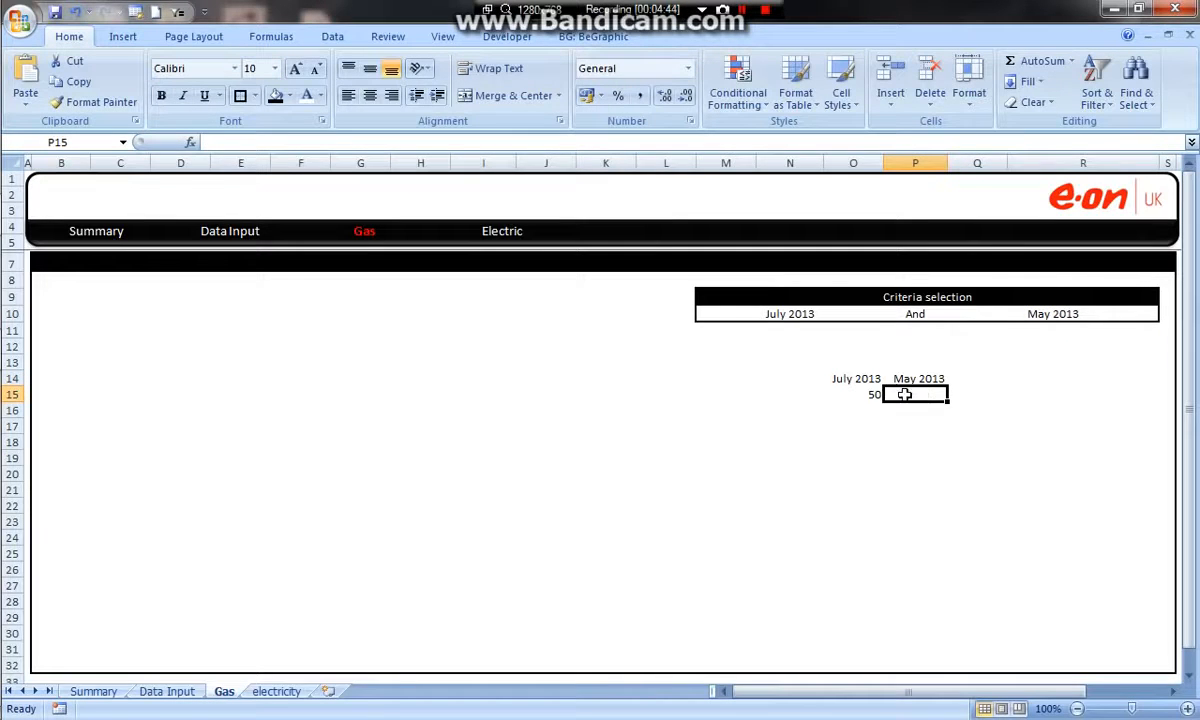
# Copy the O15 gas bill lookup formula into P15 and change its lookup value to Q10.
pyautogui.click(855, 395)
pyautogui.click(425, 142)
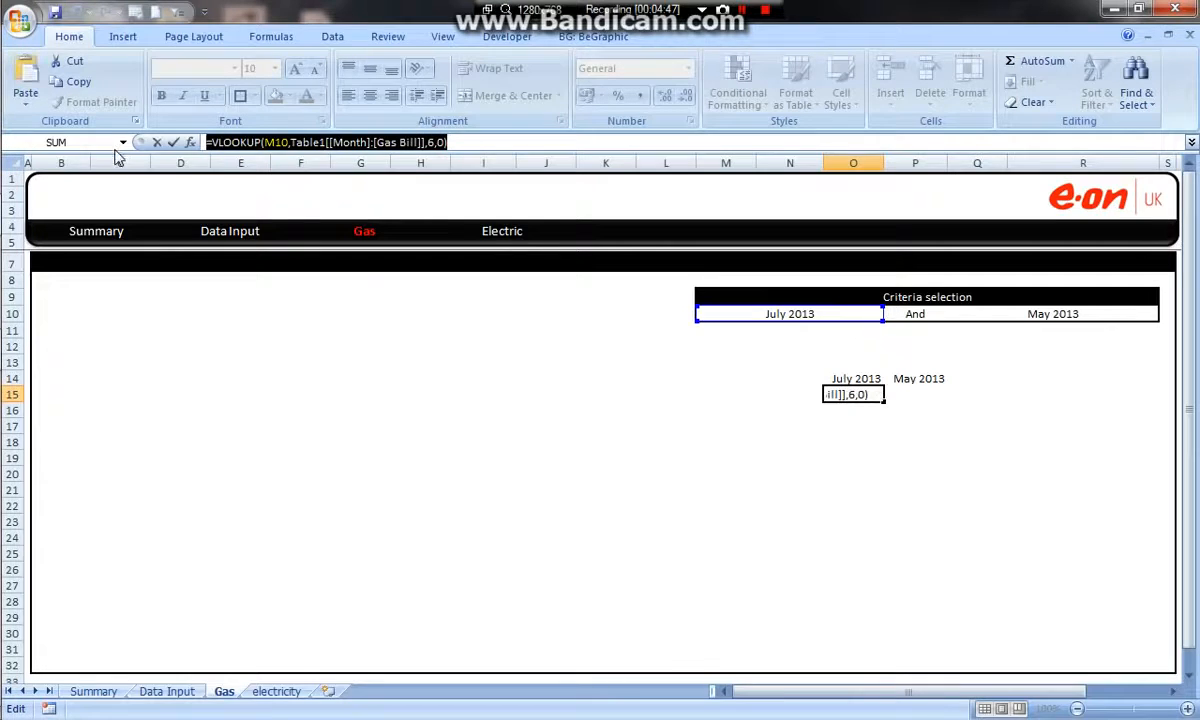
pyautogui.press('Return')
pyautogui.click(907, 395)
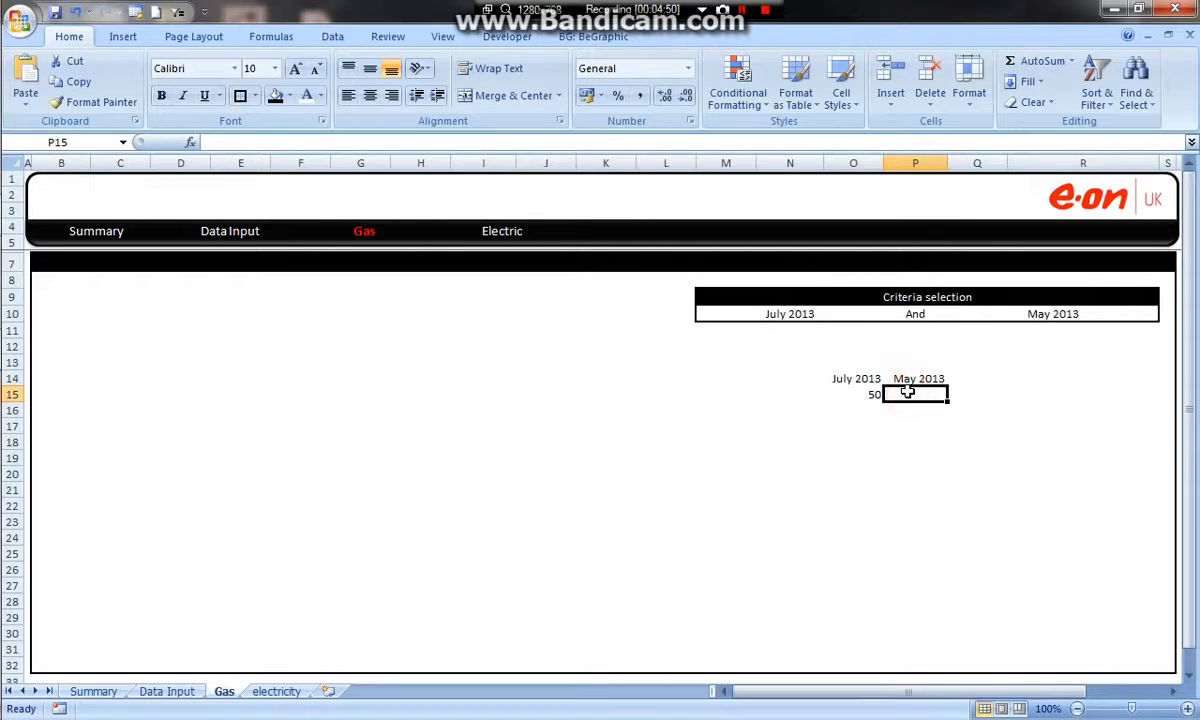
pyautogui.write('=VLOOKUP(M10,Table1[[Month]:[Gas Bill]],6,0)')
pyautogui.doubleClick(910, 394)
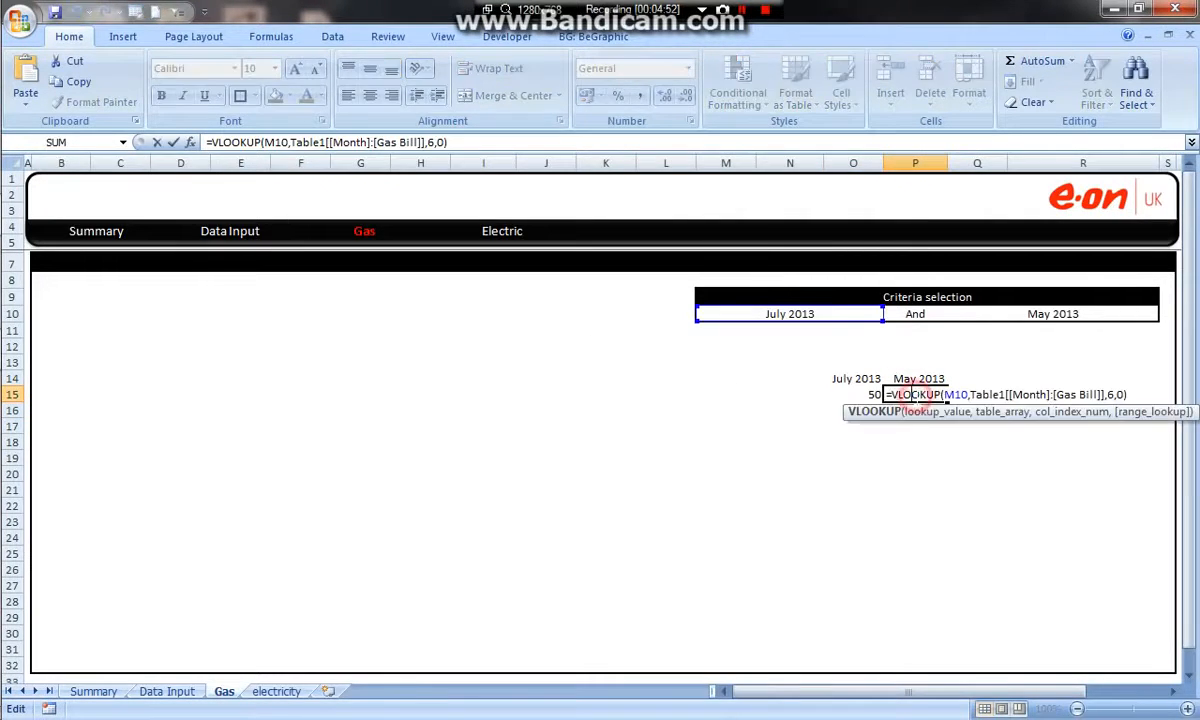
pyautogui.moveTo(879, 314); pyautogui.dragTo(1048, 355)
pyautogui.press('Return')
# Format the gas bill results in O15:P15 as Currency with the £ symbol and 2 decimal places.
pyautogui.moveTo(870, 394); pyautogui.dragTo(932, 394)
pyautogui.rightClick(932, 394)
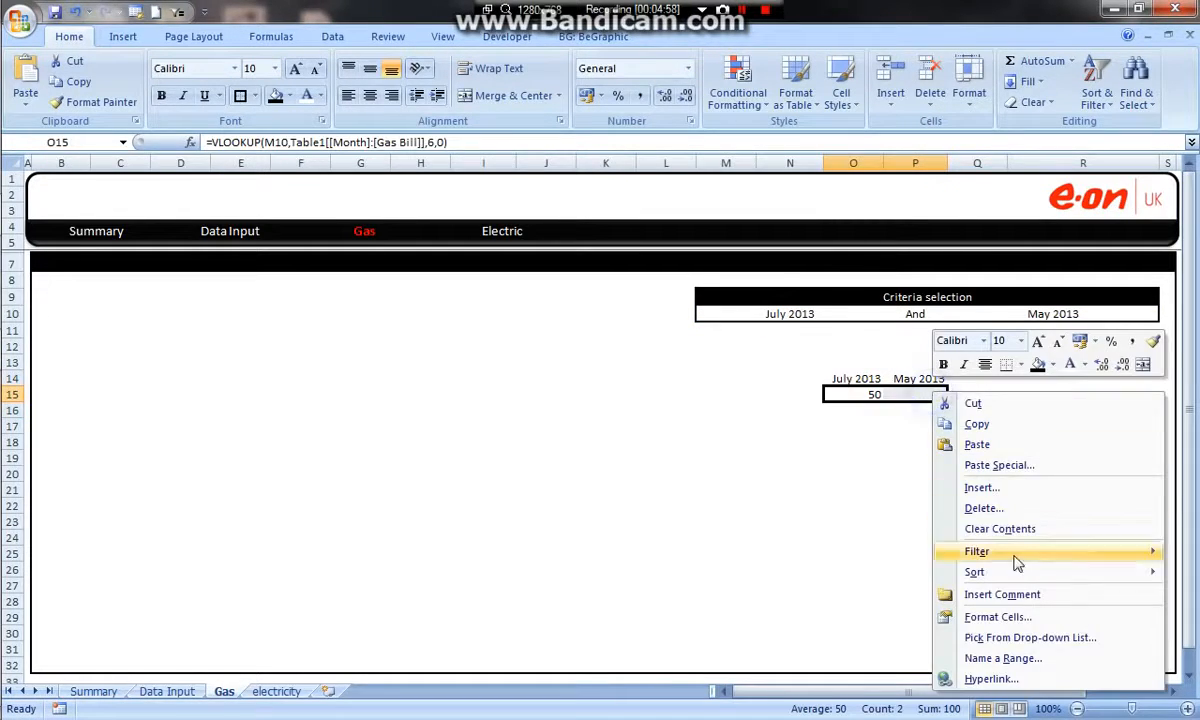
pyautogui.click(1015, 617)
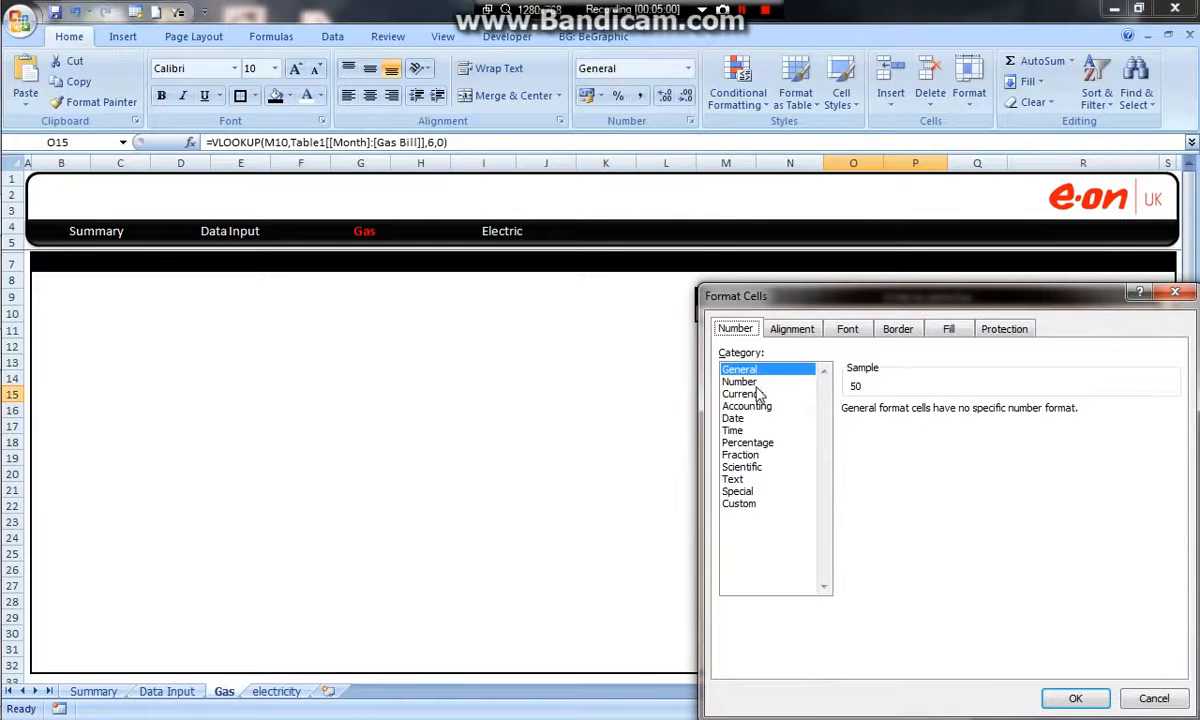
pyautogui.click(745, 394)
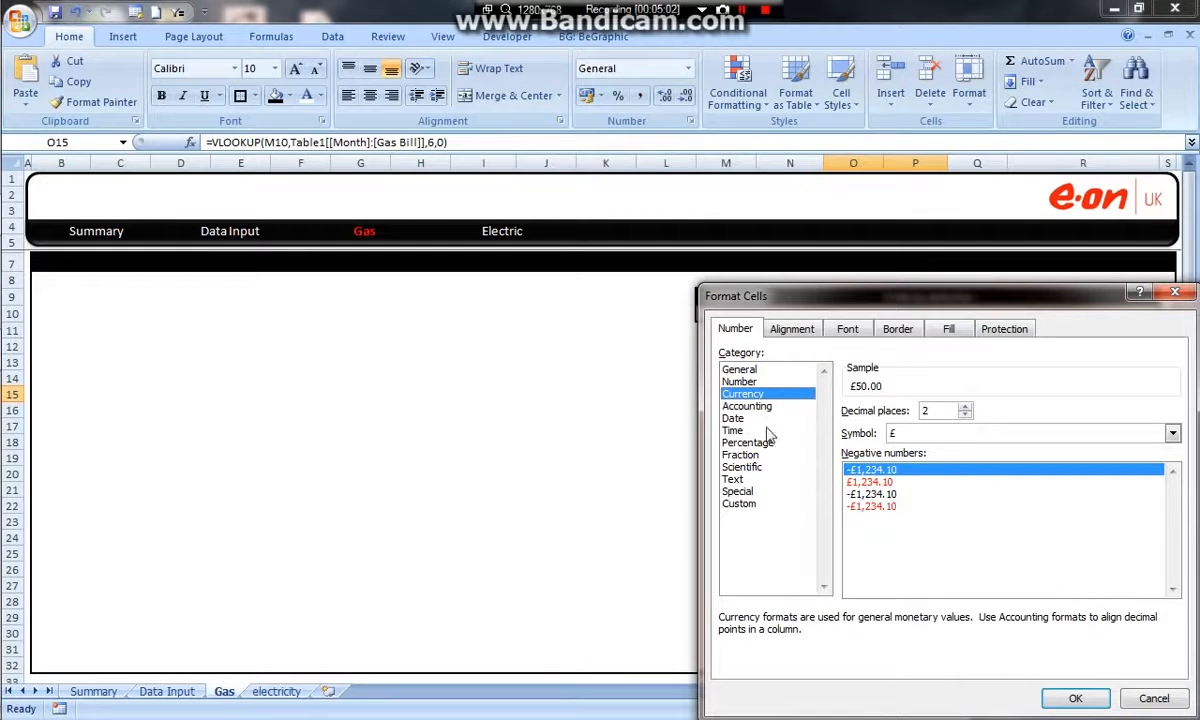
pyautogui.click(1100, 692)
pyautogui.click(952, 441)
# Insert a default column chart from O14:P15 and move it to the empty area beside the criteria and result cells.
pyautogui.moveTo(857, 378); pyautogui.dragTo(920, 395)
pyautogui.hotkey('alt', 'F1')
pyautogui.moveTo(812, 355); pyautogui.dragTo(686, 367)
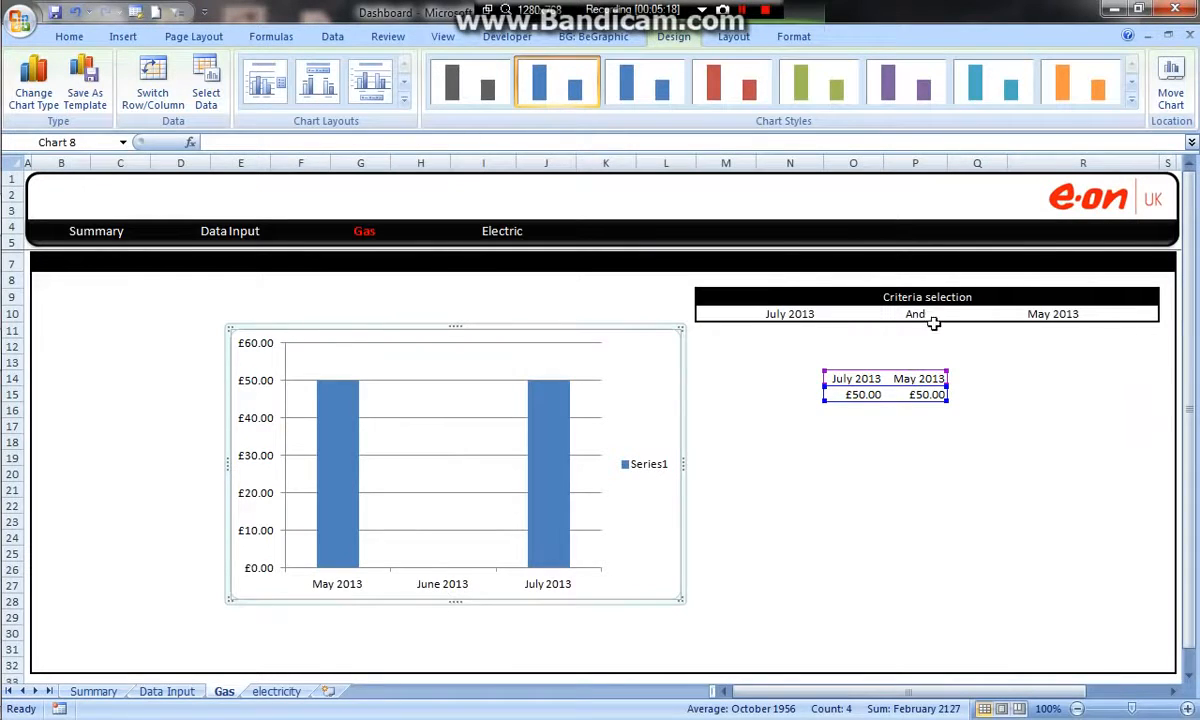
# Choose January 2013 in M10 and December 2013 in Q10 to test the chart with other months.
pyautogui.click(775, 314)
pyautogui.click(891, 314)
pyautogui.scroll(2, 892, 383)
pyautogui.click(755, 330)
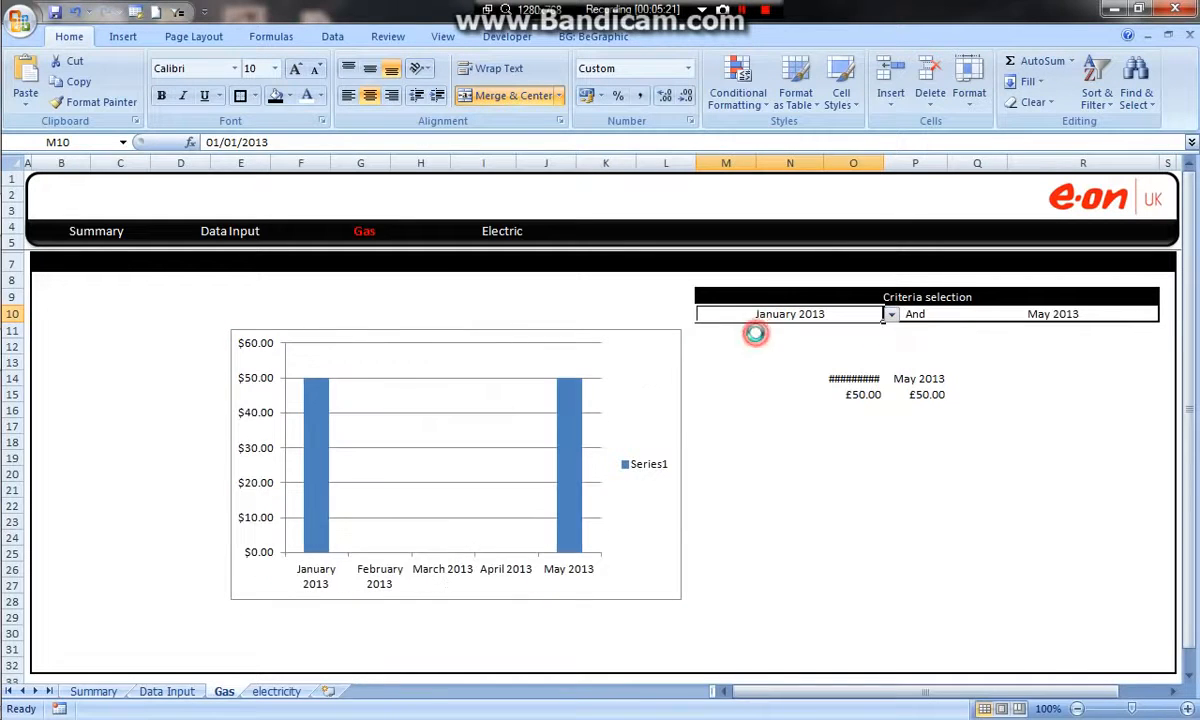
pyautogui.click(1080, 316)
pyautogui.click(1166, 316)
pyautogui.click(1052, 414)
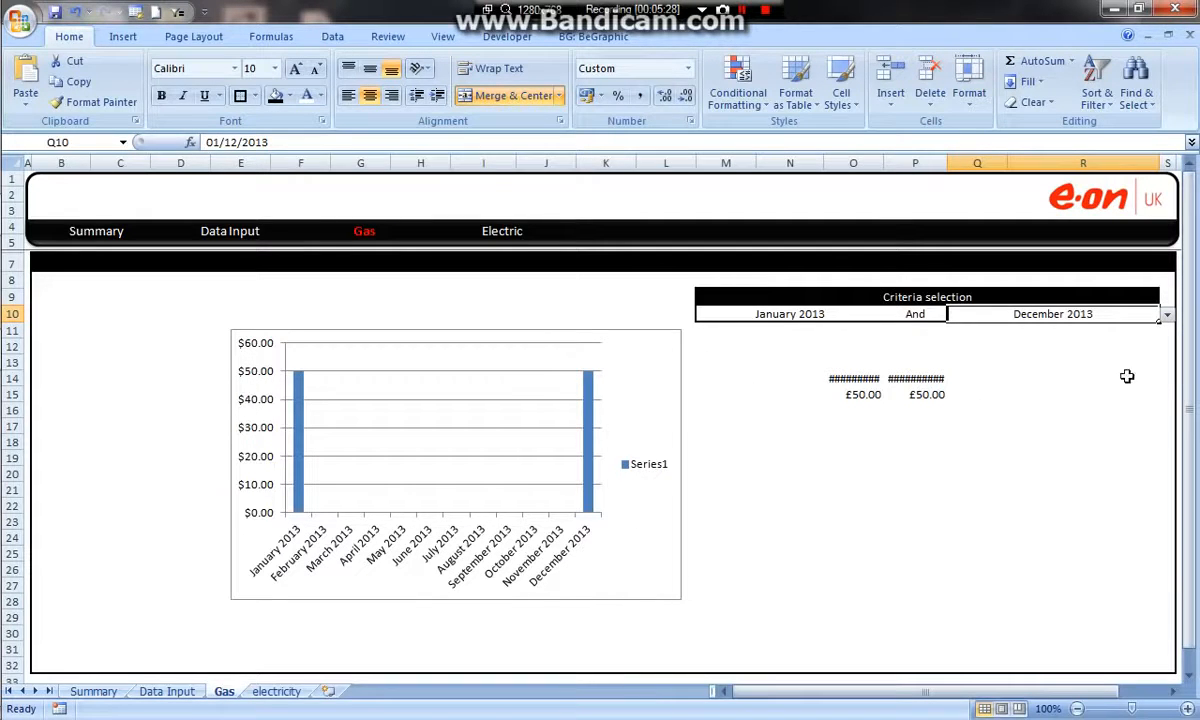
# Set the chart's horizontal axis type to Text axis and move the chart directly below the criteria selection box, over the helper cells.
pyautogui.rightClick(458, 557)
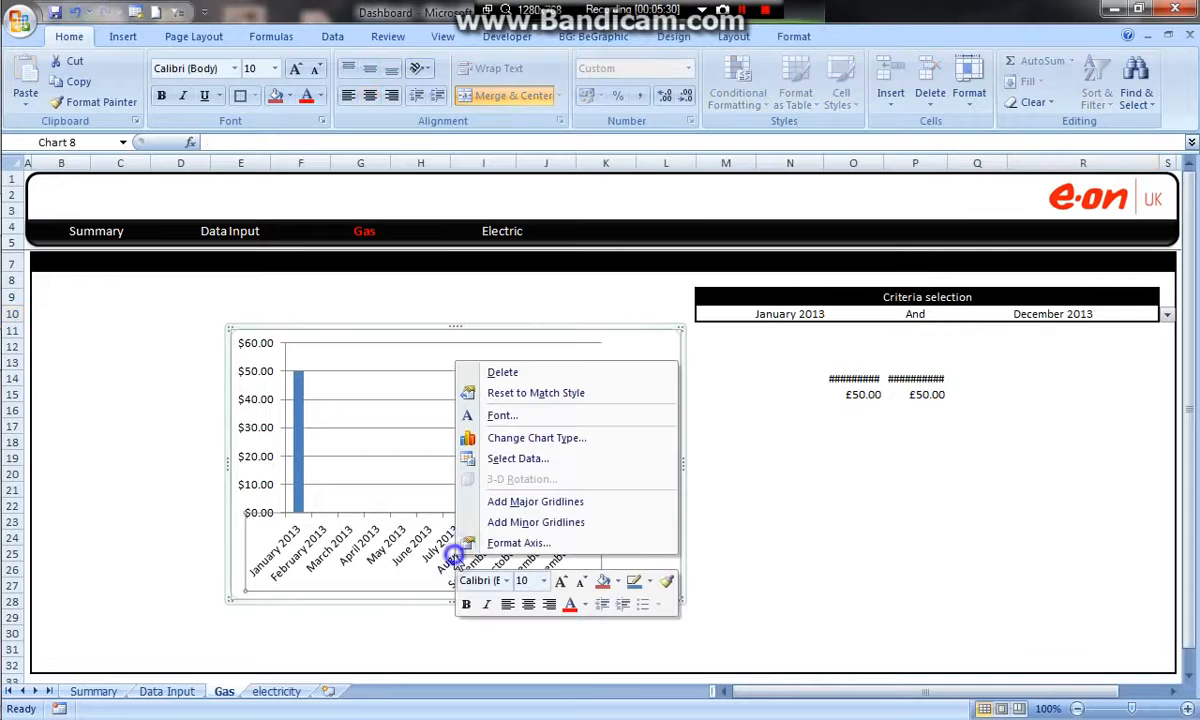
pyautogui.click(510, 543)
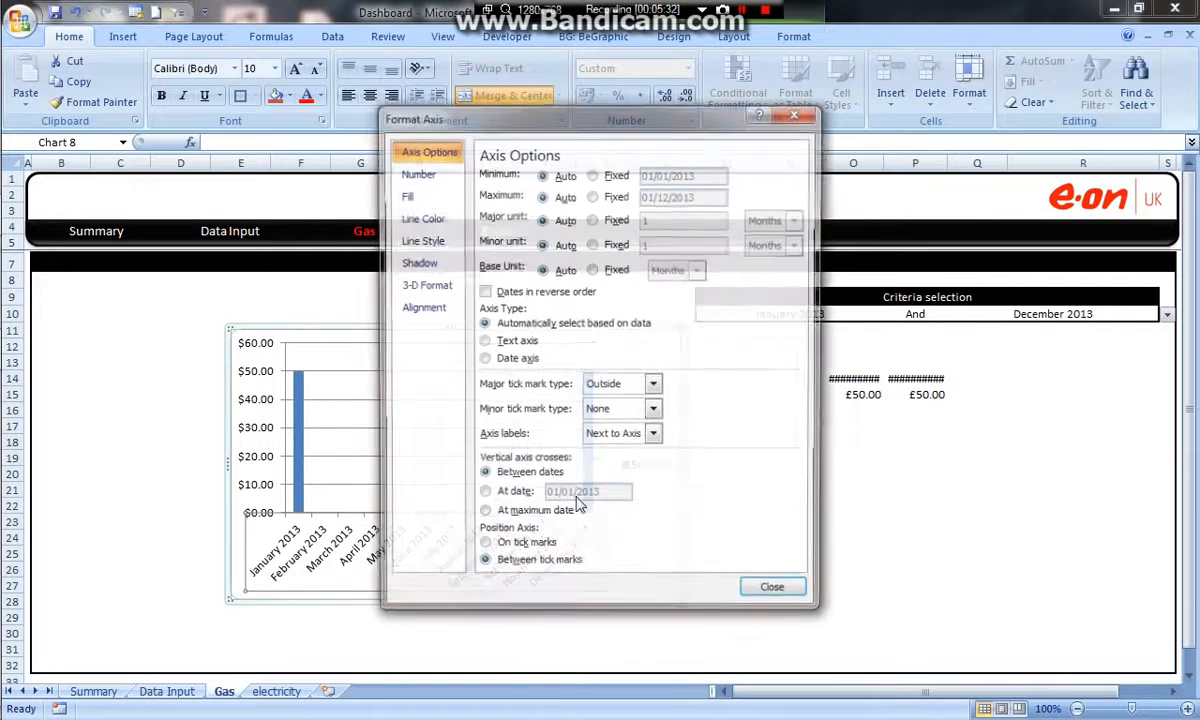
pyautogui.click(500, 345)
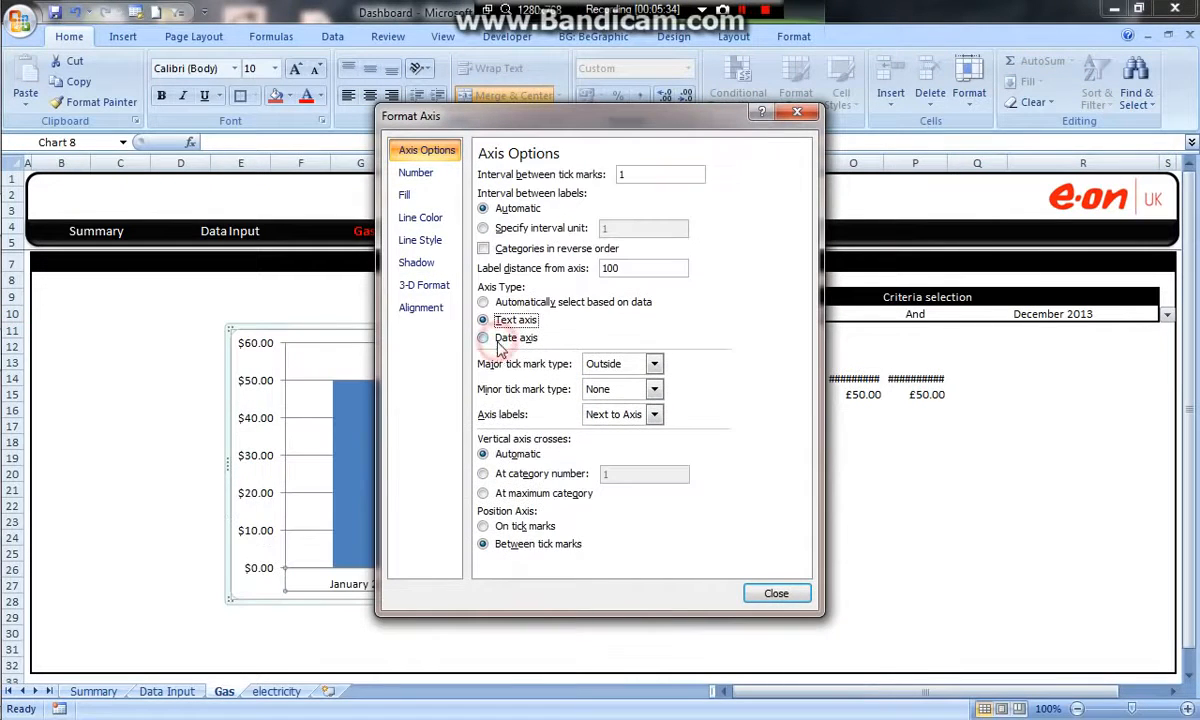
pyautogui.click(774, 593)
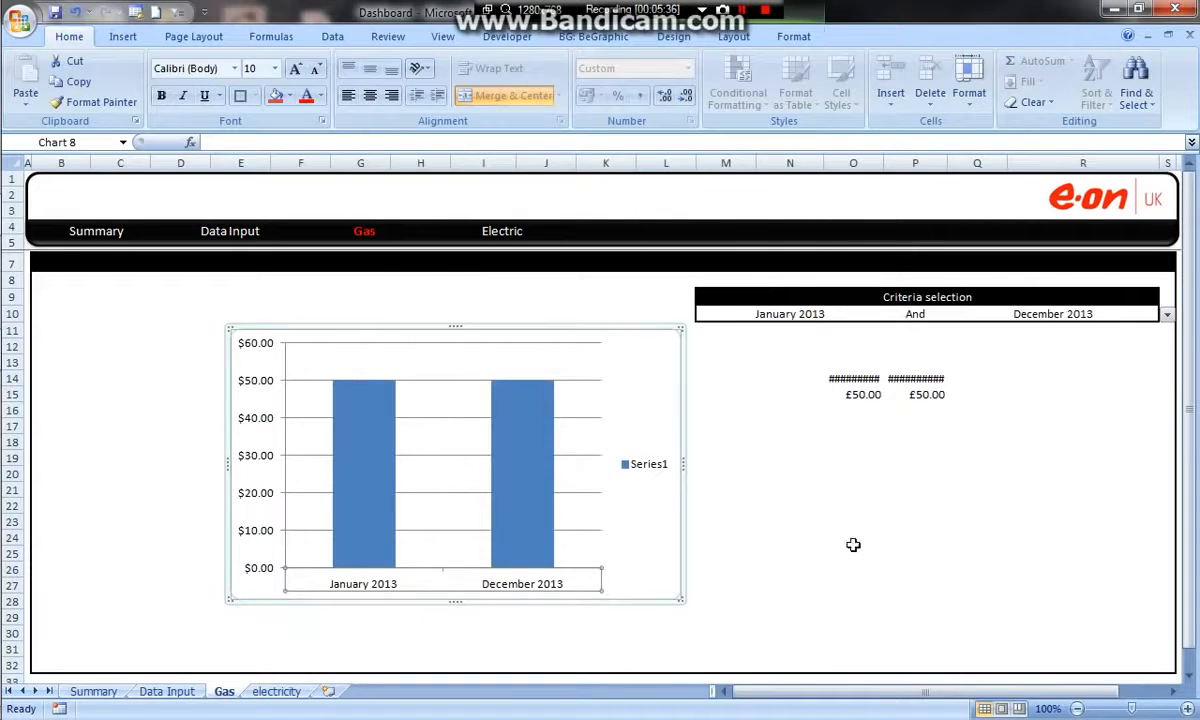
pyautogui.moveTo(595, 330); pyautogui.dragTo(1066, 322)
pyautogui.click(630, 474)
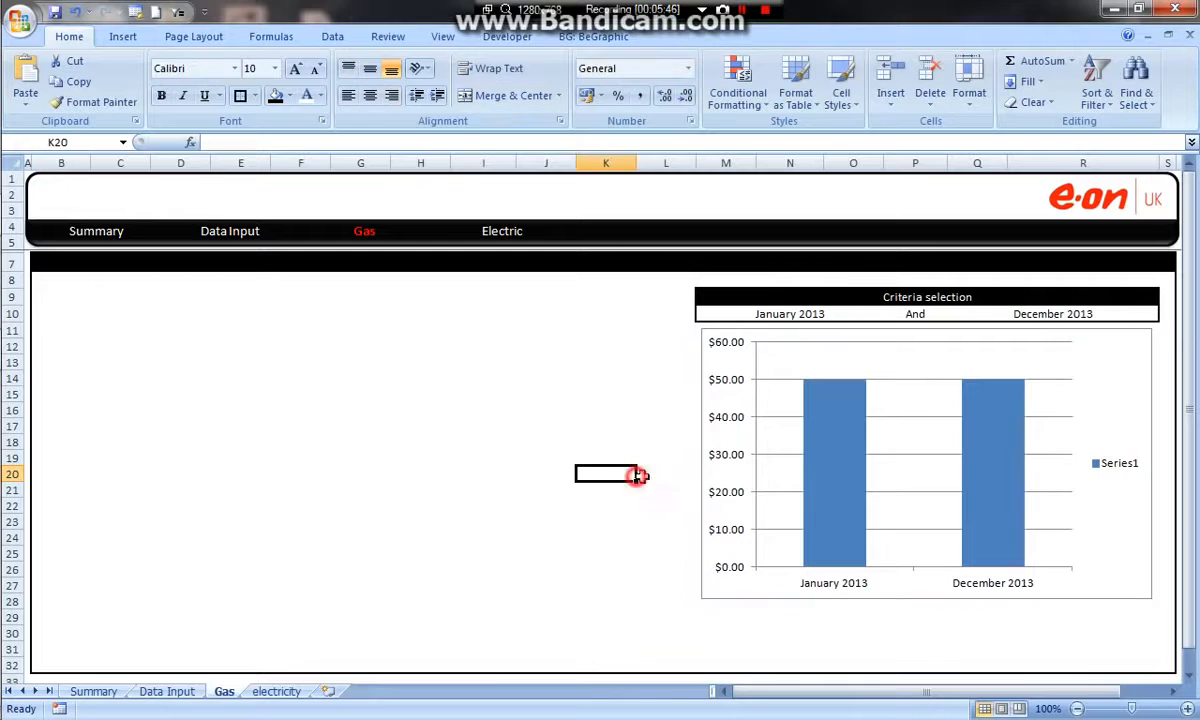
# Choose August 2013 in M10 and reselect December 2013 in Q10.
pyautogui.click(822, 310)
pyautogui.click(891, 314)
pyautogui.click(825, 355)
pyautogui.click(889, 314)
pyautogui.click(830, 390)
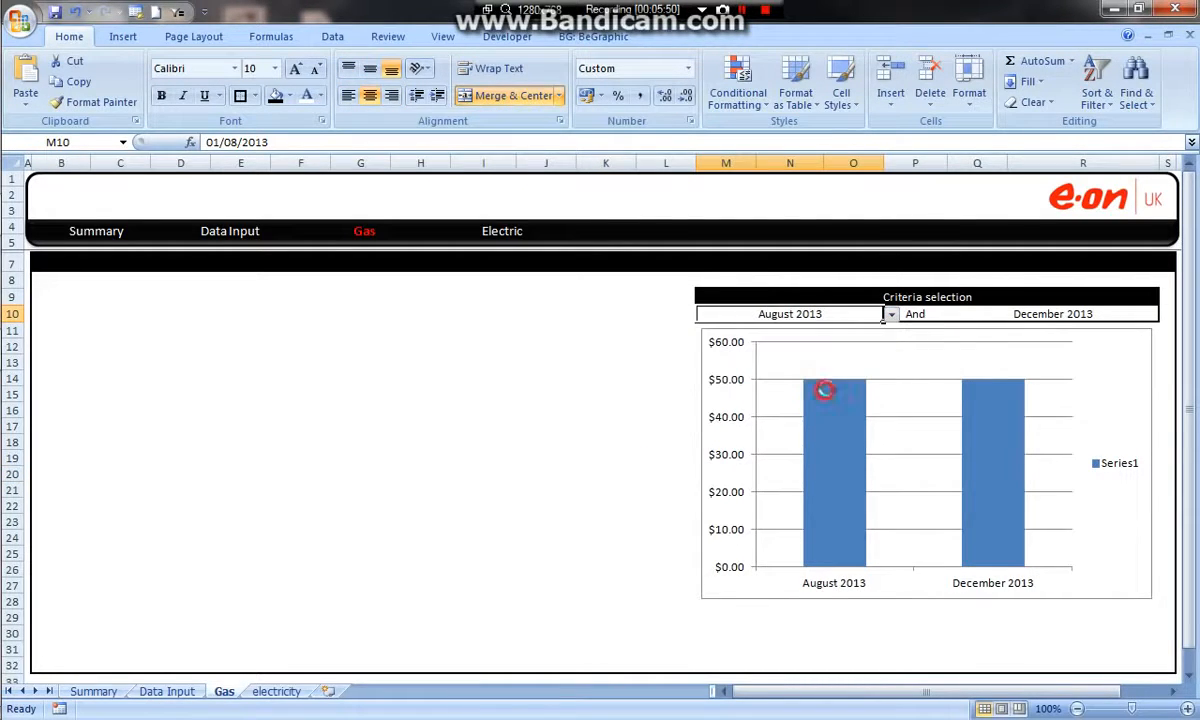
pyautogui.click(1127, 313)
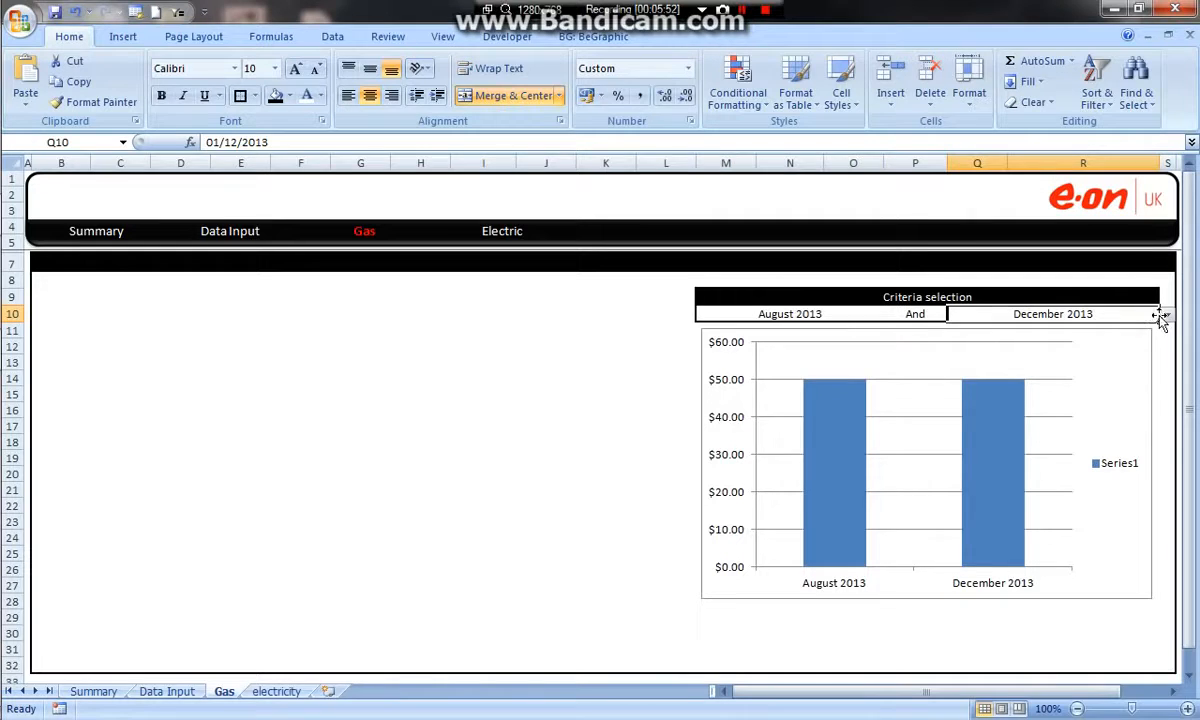
pyautogui.click(1166, 314)
pyautogui.click(1081, 392)
# Format the chart's vertical axis numbers as Currency with the £ symbol and 2 decimal places.
pyautogui.click(726, 385)
pyautogui.rightClick(726, 385)
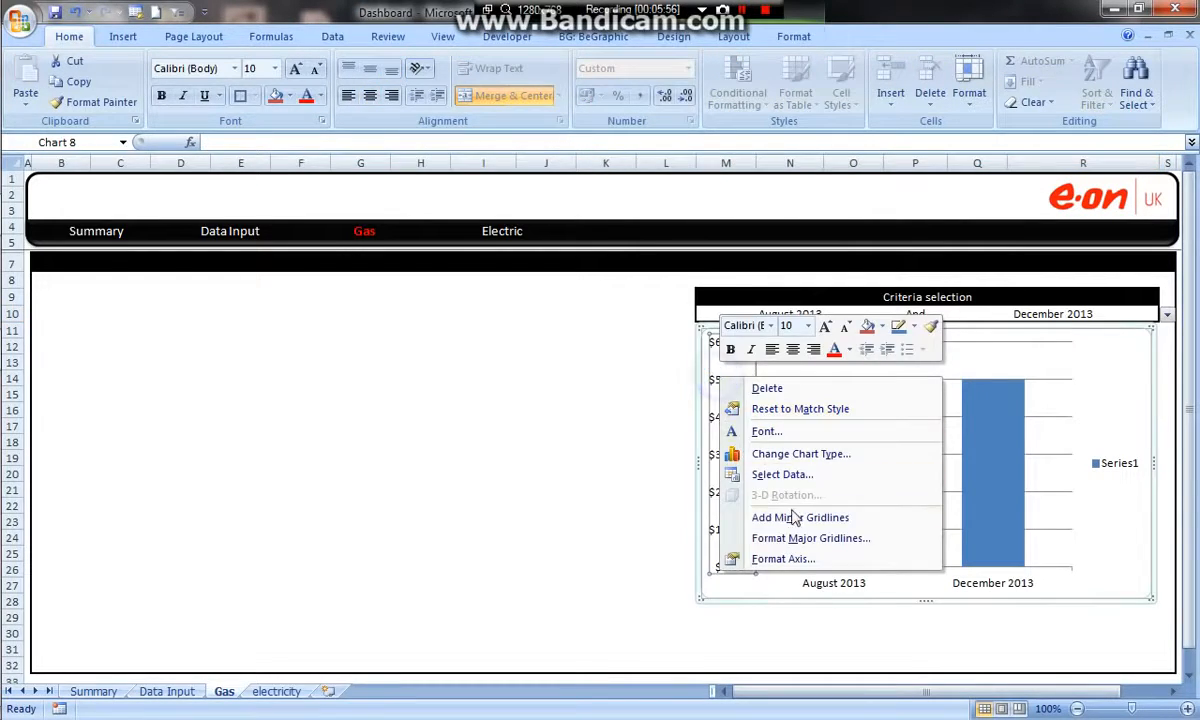
pyautogui.click(800, 563)
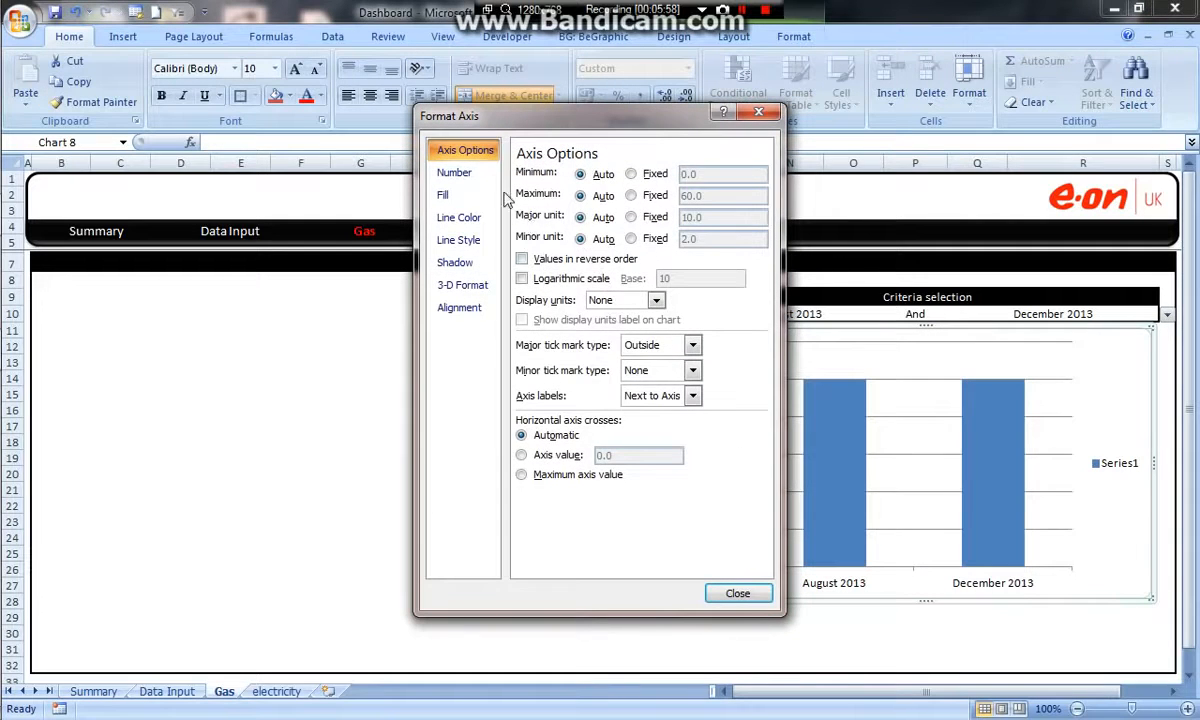
pyautogui.click(458, 173)
pyautogui.click(540, 213)
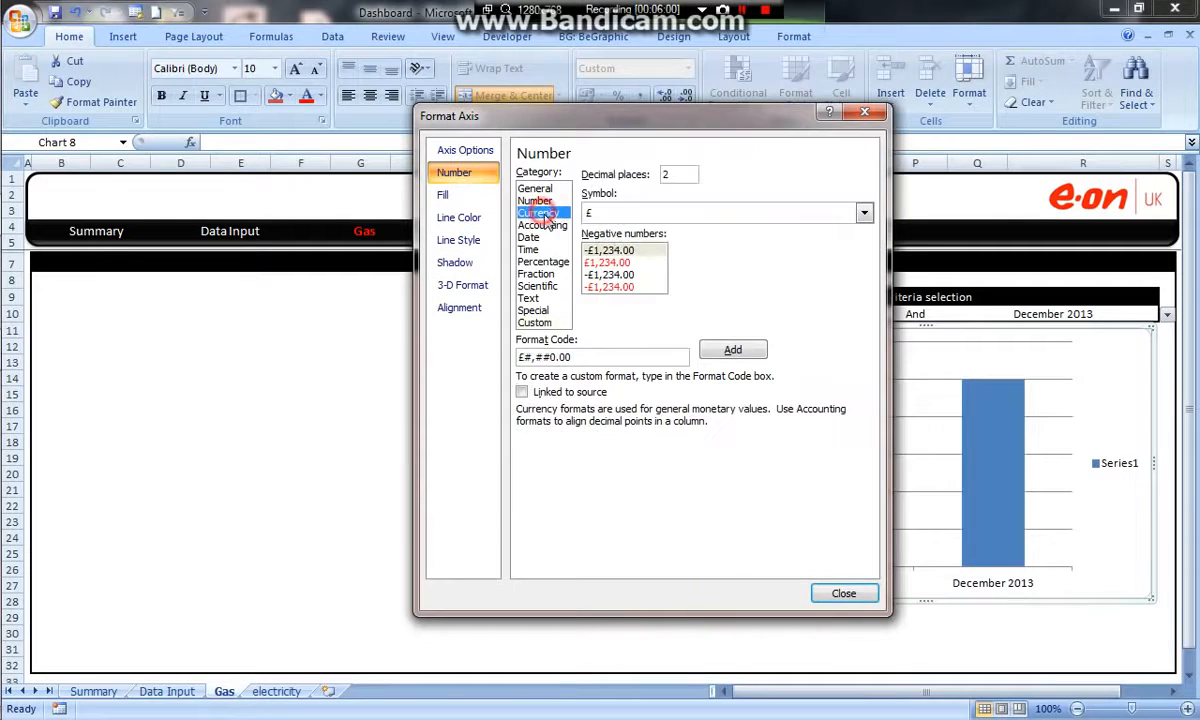
pyautogui.click(825, 592)
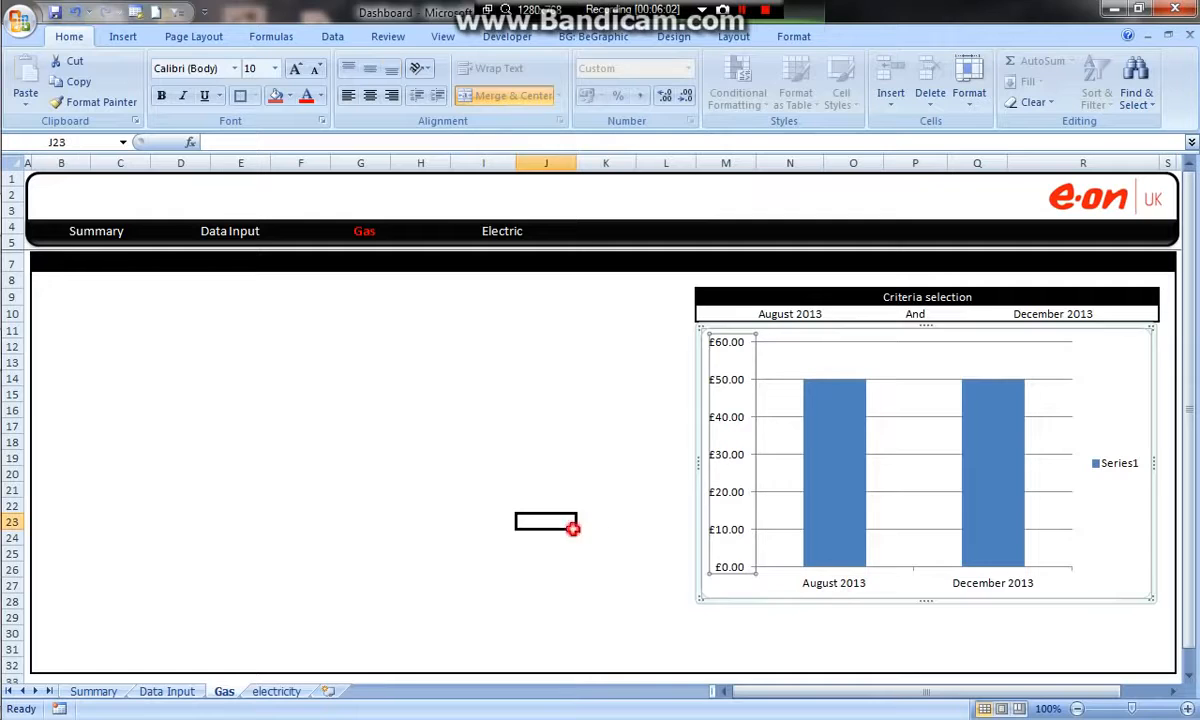
# Delete the chart's horizontal gridlines and add data labels to its columns.
pyautogui.click(915, 385)
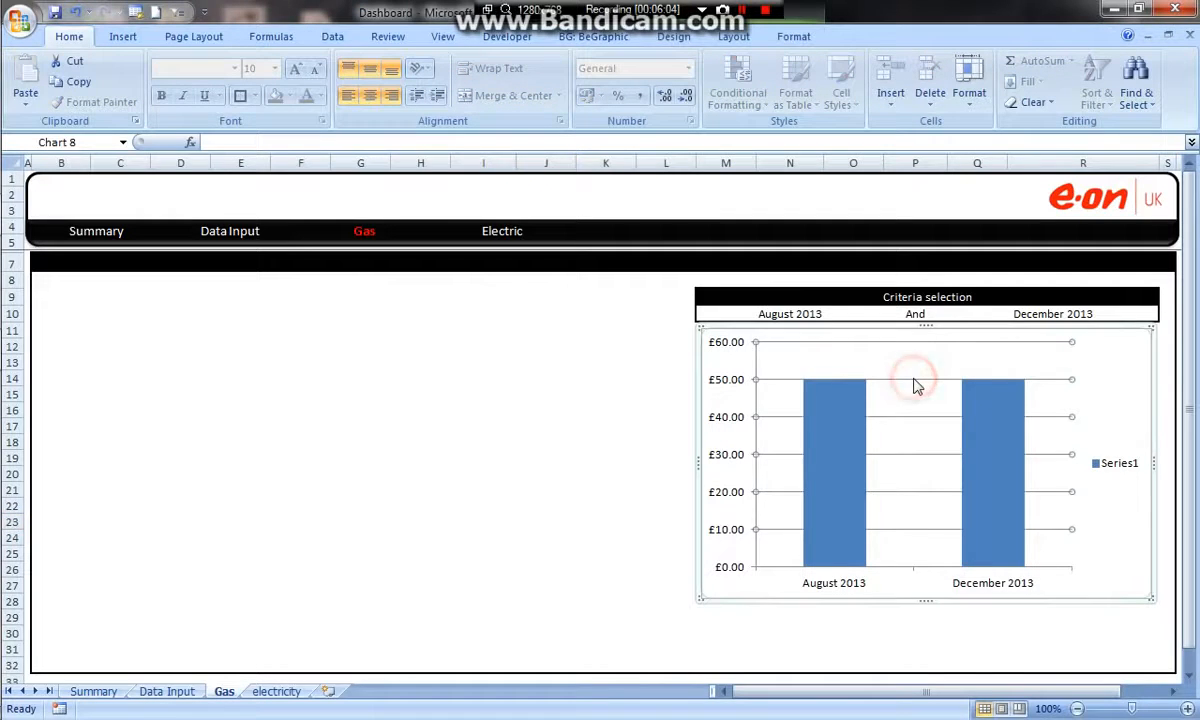
pyautogui.rightClick(1005, 425)
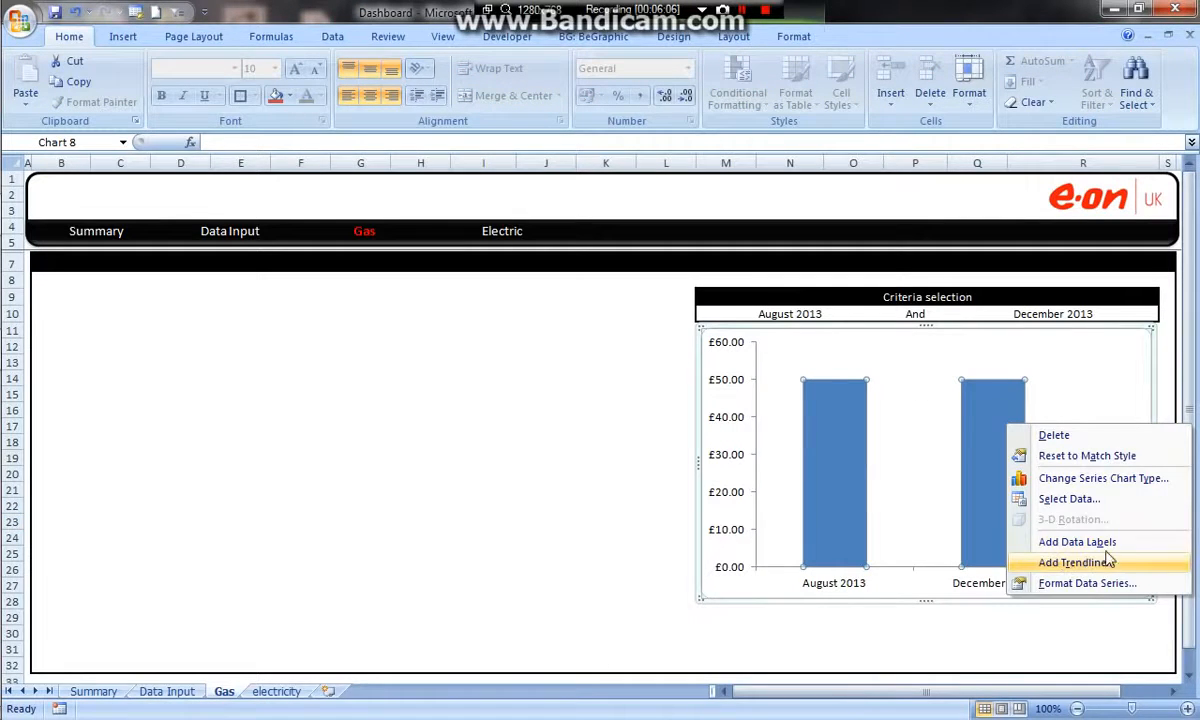
pyautogui.click(1077, 541)
# Format the chart's data labels as Currency with the £ symbol and 2 decimal places.
pyautogui.rightClick(1072, 367)
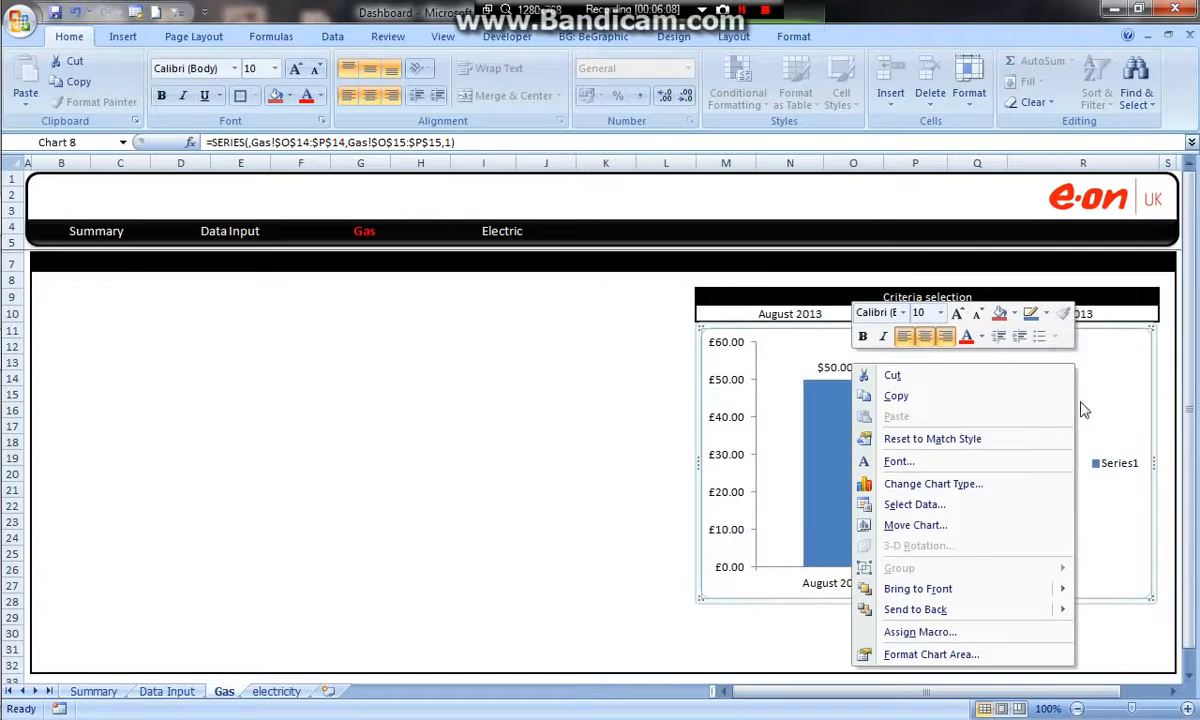
pyautogui.click(1079, 414)
pyautogui.click(985, 368)
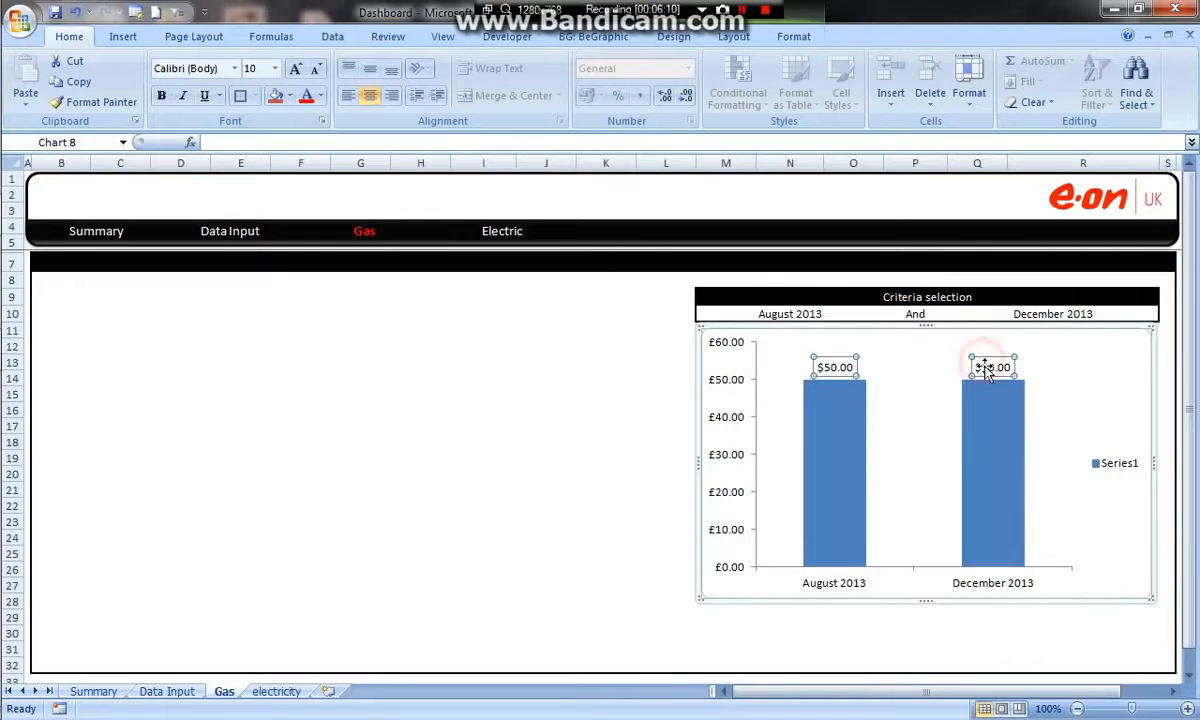
pyautogui.rightClick(985, 368)
pyautogui.click(1060, 528)
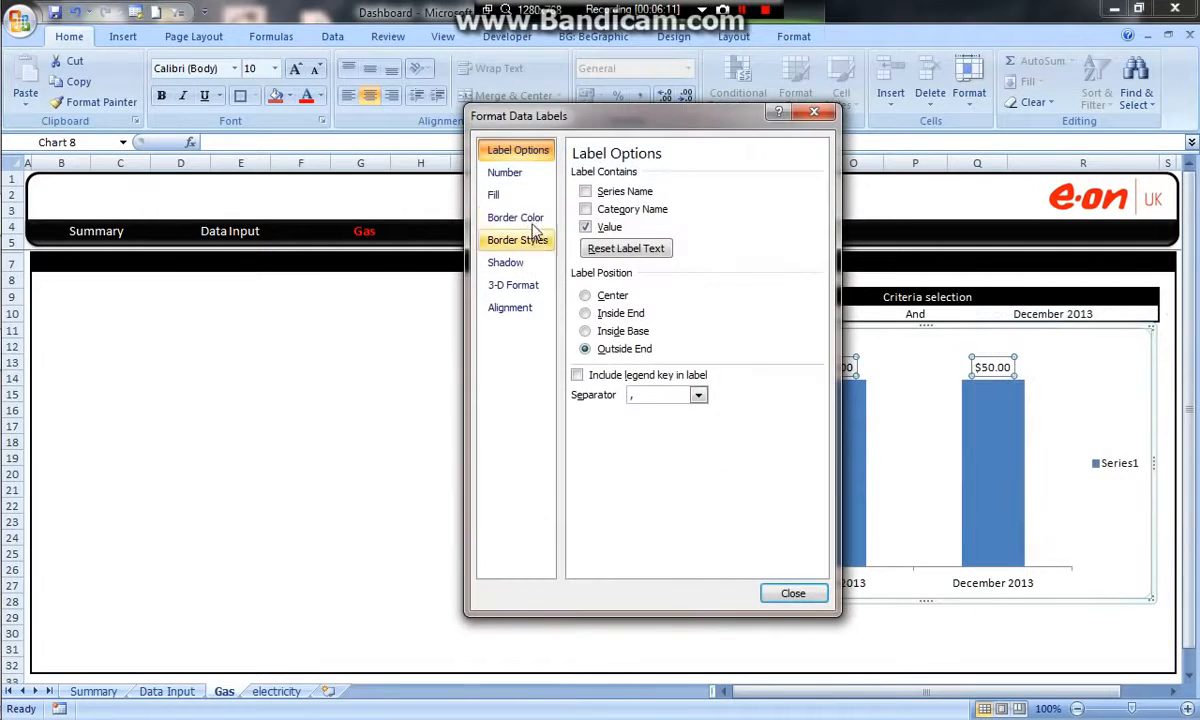
pyautogui.click(505, 172)
pyautogui.click(594, 213)
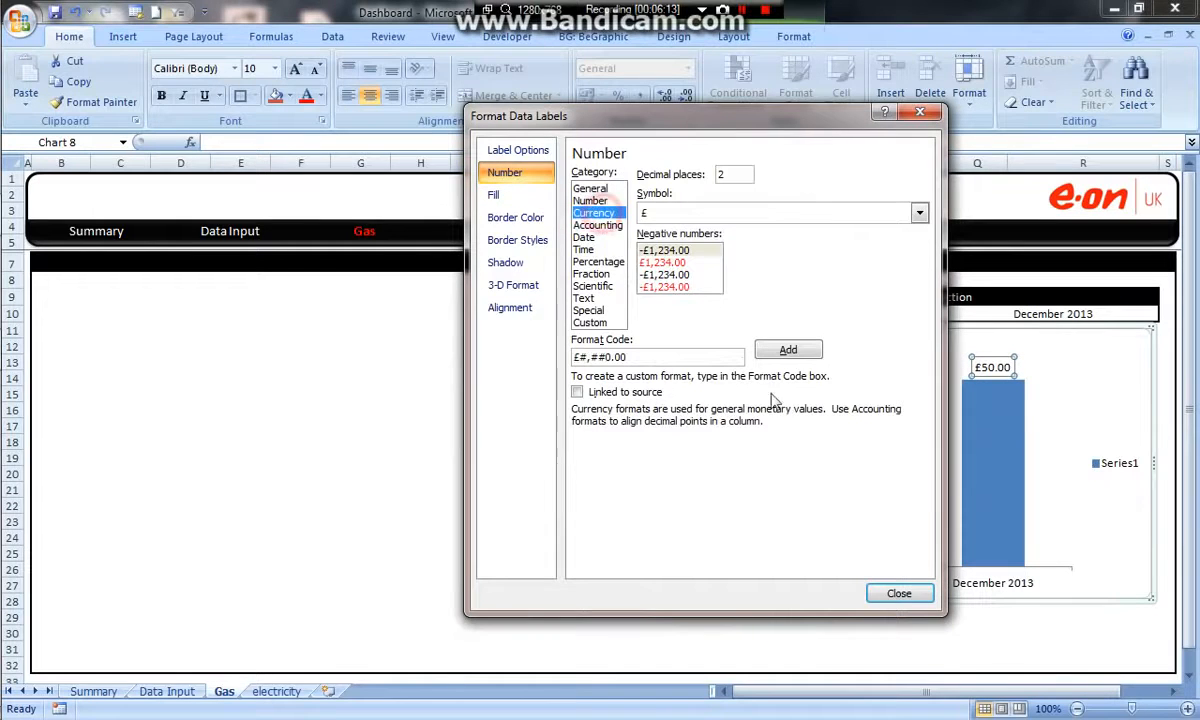
pyautogui.click(888, 592)
pyautogui.click(956, 664)
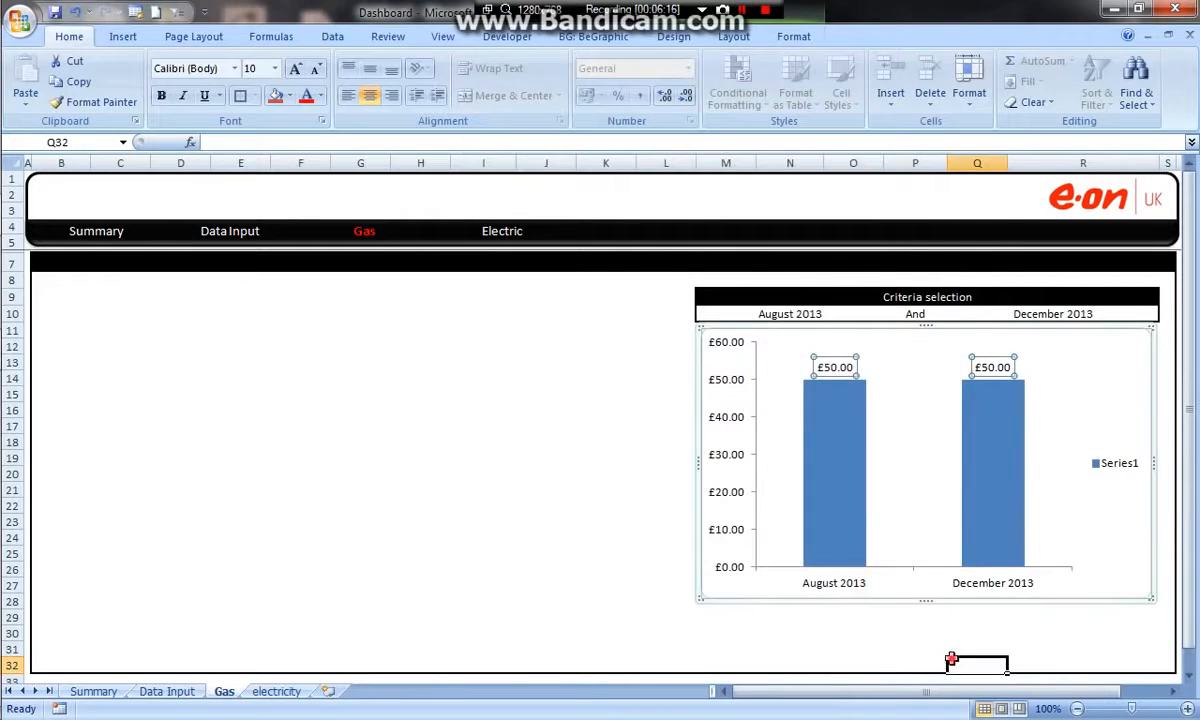
# Delete the chart's legend and give the chart area a solid light grey fill.
pyautogui.click(1110, 463)
pyautogui.press('Delete')
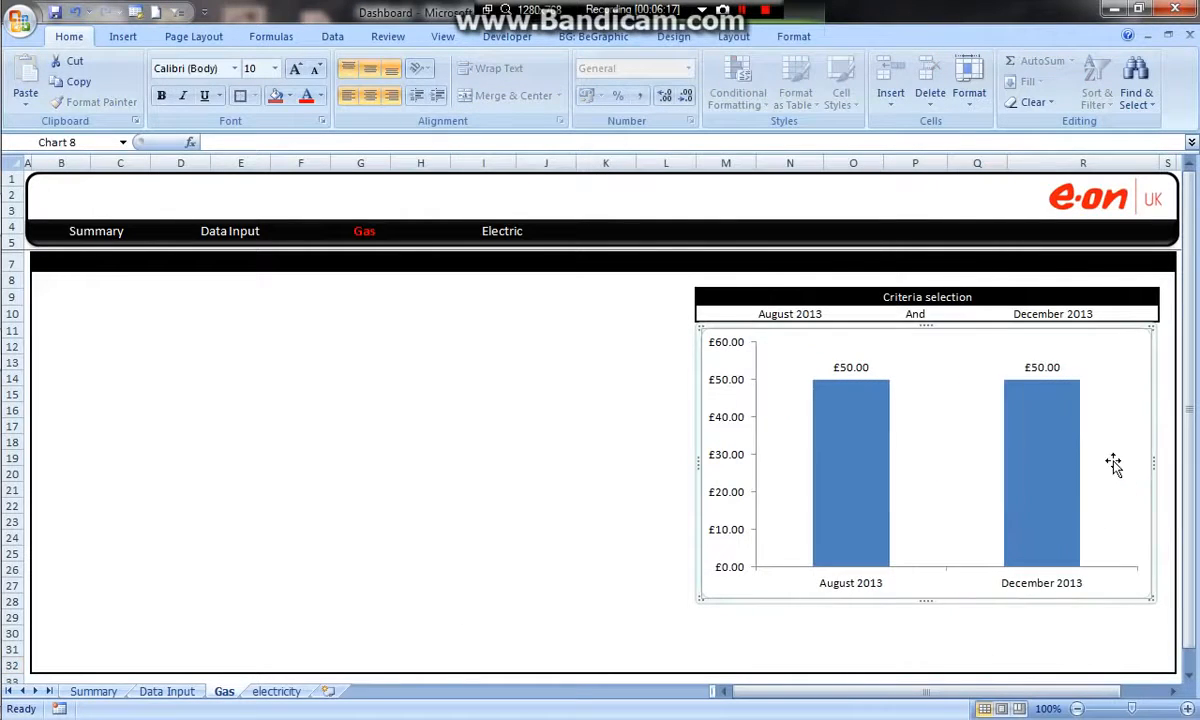
pyautogui.rightClick(931, 342)
pyautogui.click(996, 636)
pyautogui.click(567, 174)
pyautogui.click(548, 150)
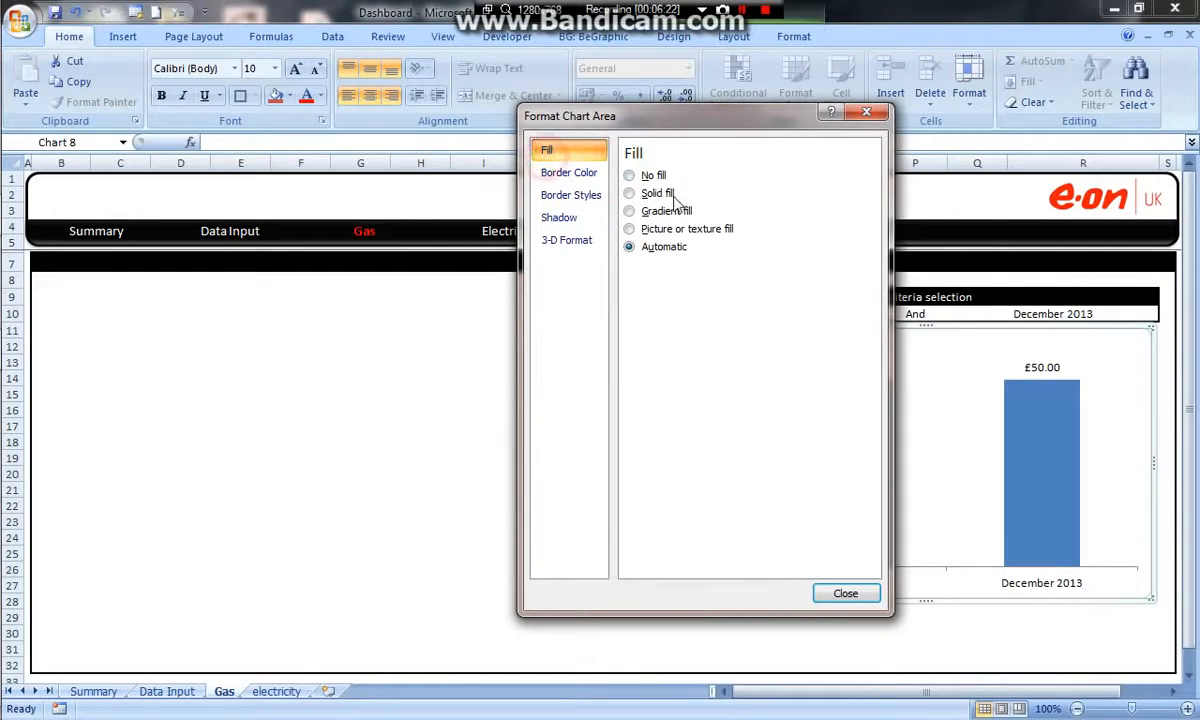
pyautogui.click(670, 194)
pyautogui.click(699, 268)
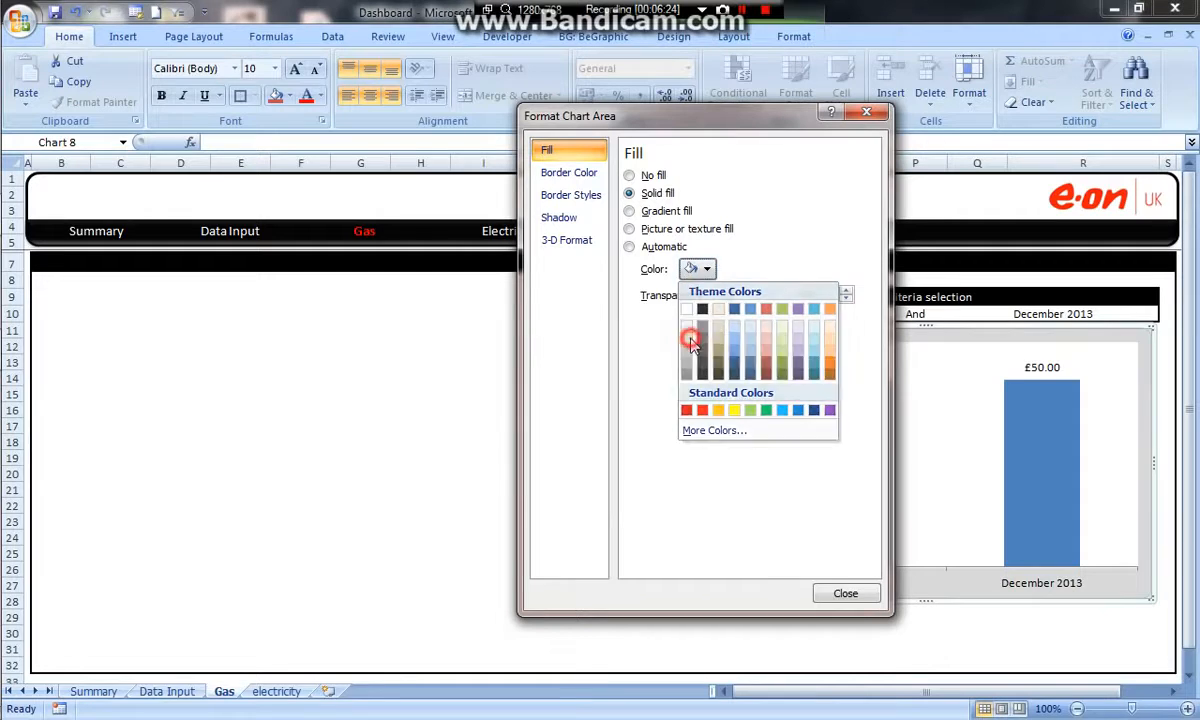
pyautogui.click(690, 341)
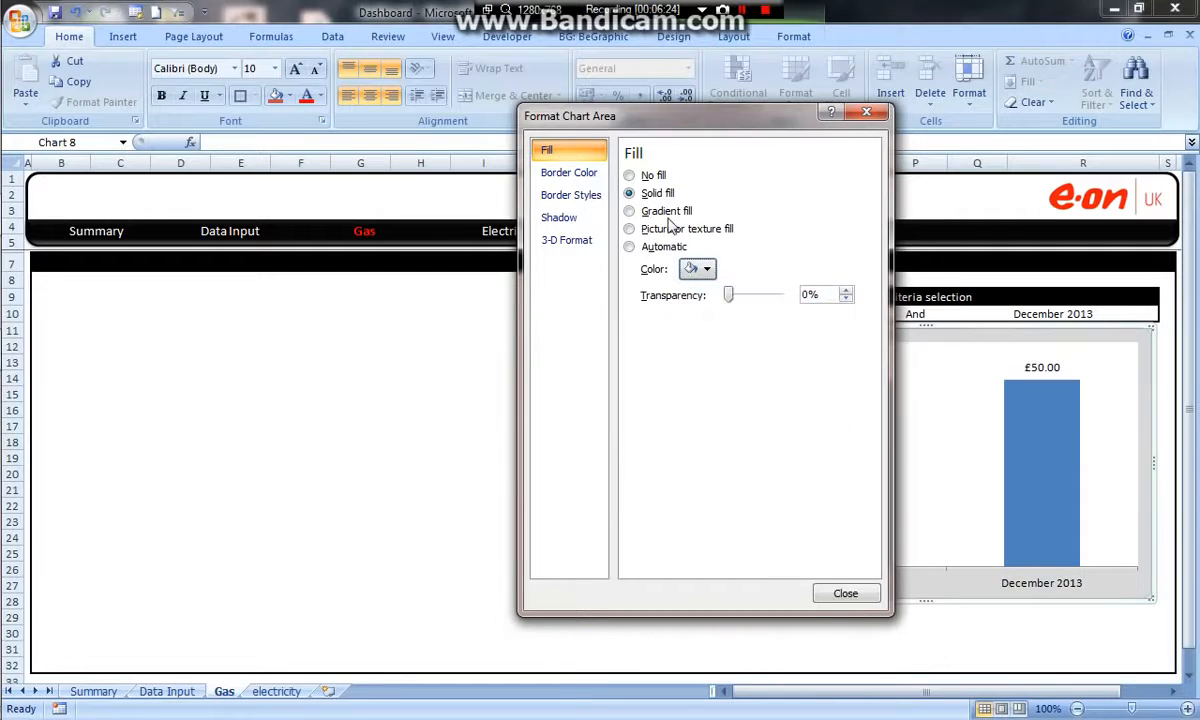
# Give the chart's plot area the same solid light grey fill as the chart area.
pyautogui.click(946, 365)
pyautogui.click(634, 194)
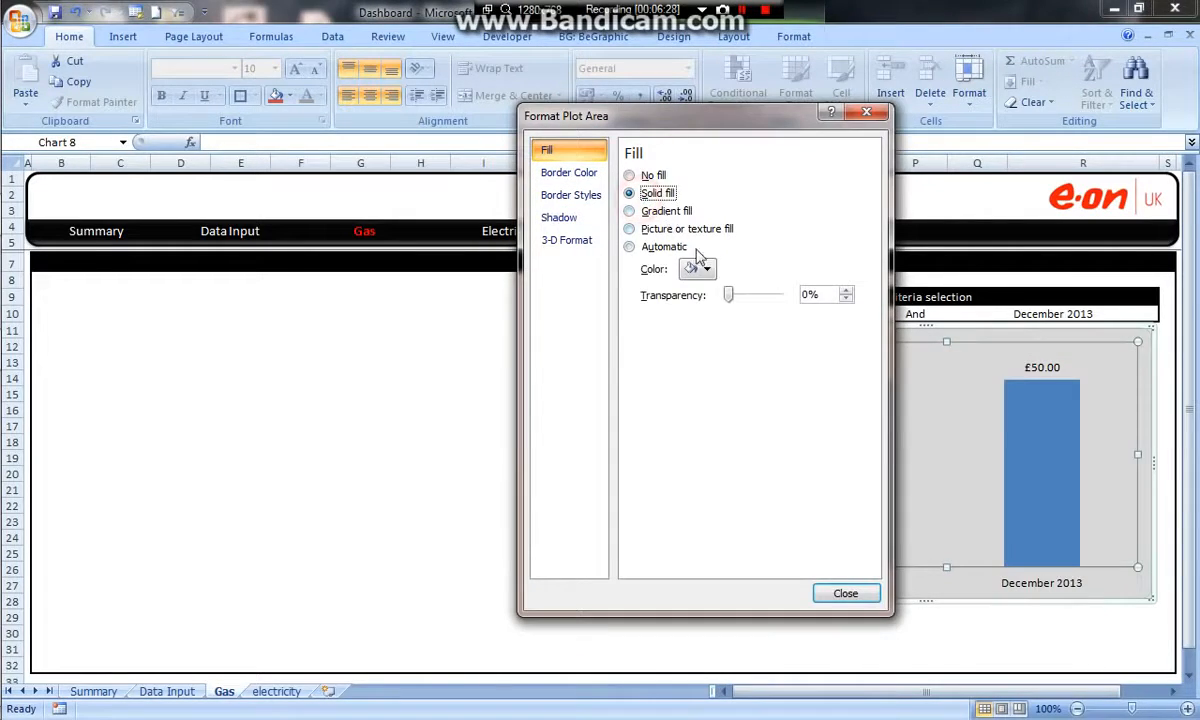
pyautogui.click(699, 268)
pyautogui.click(689, 343)
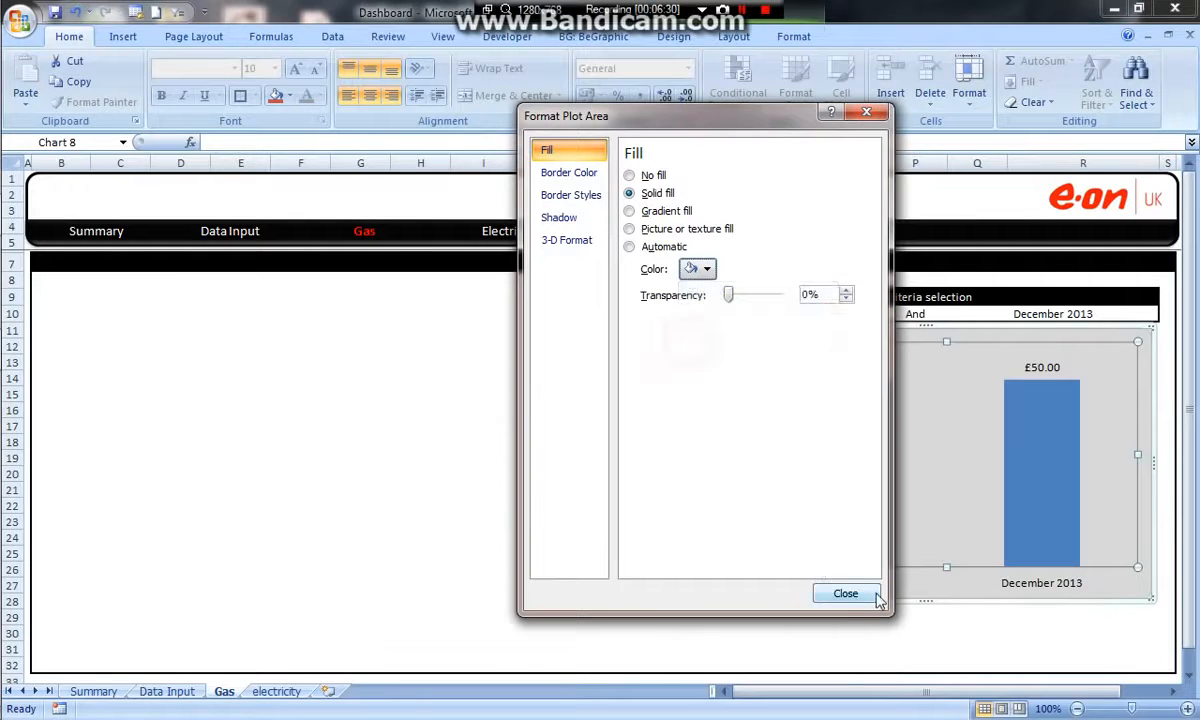
pyautogui.click(917, 632)
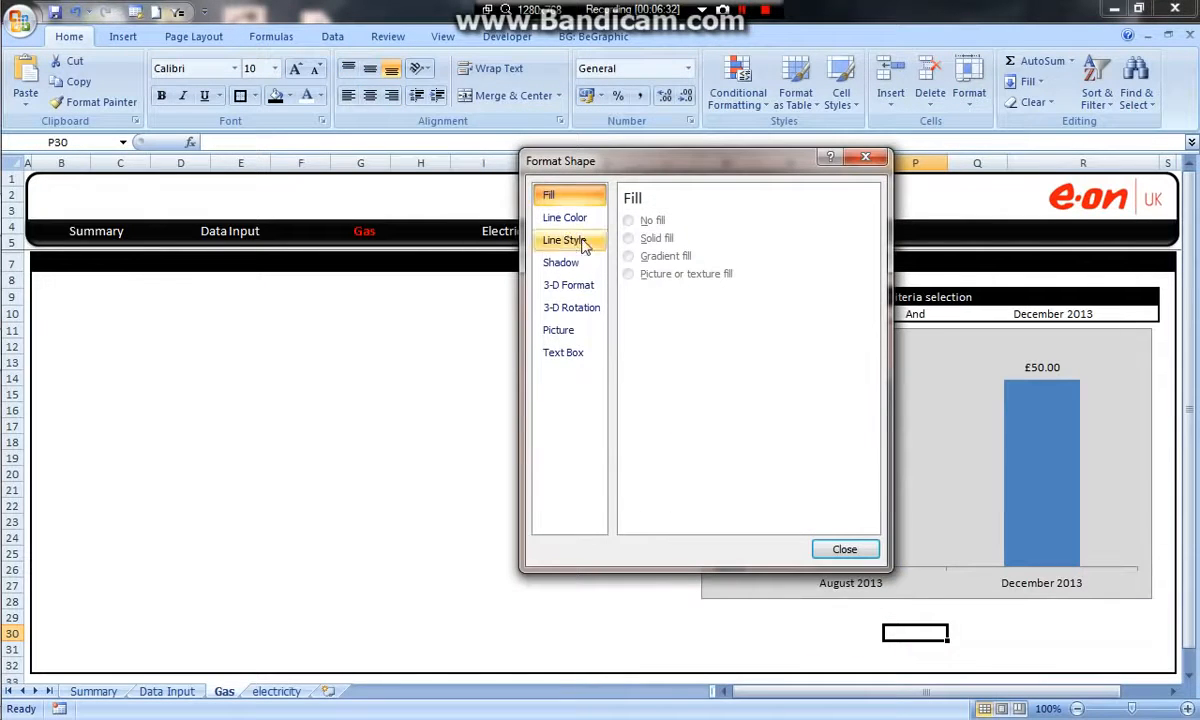
# Give the chart area a solid black border line and move the chart slightly down from the criteria selection box.
pyautogui.click(930, 330)
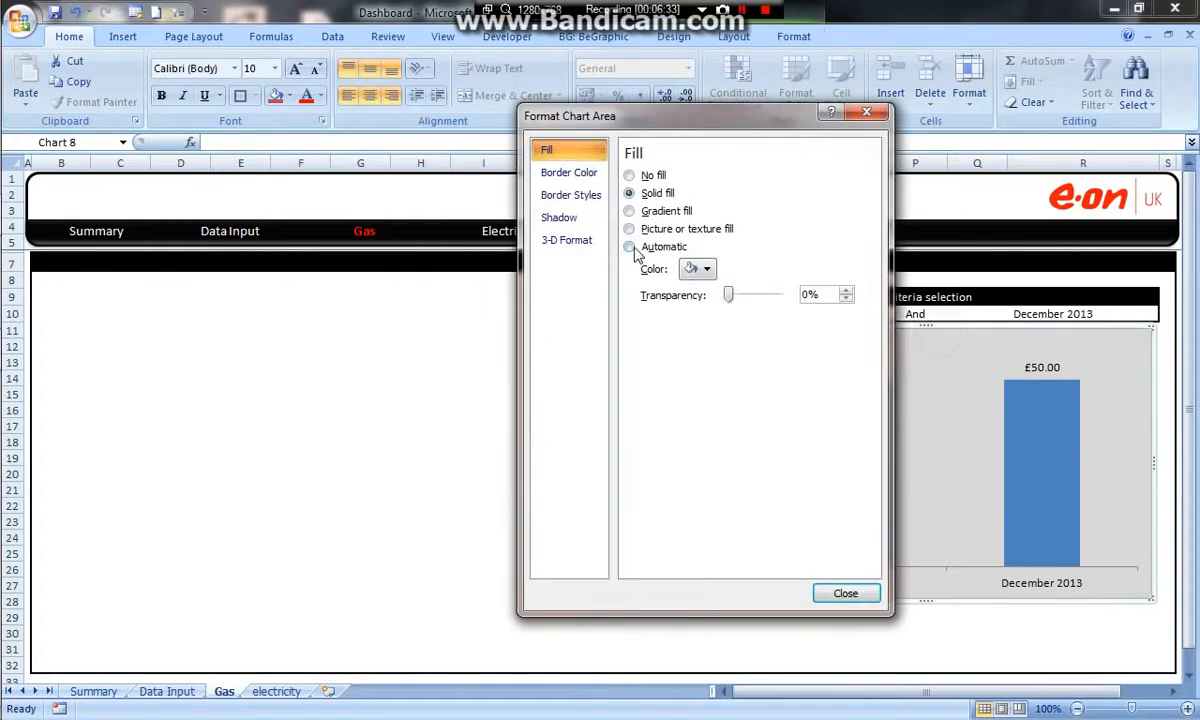
pyautogui.click(582, 173)
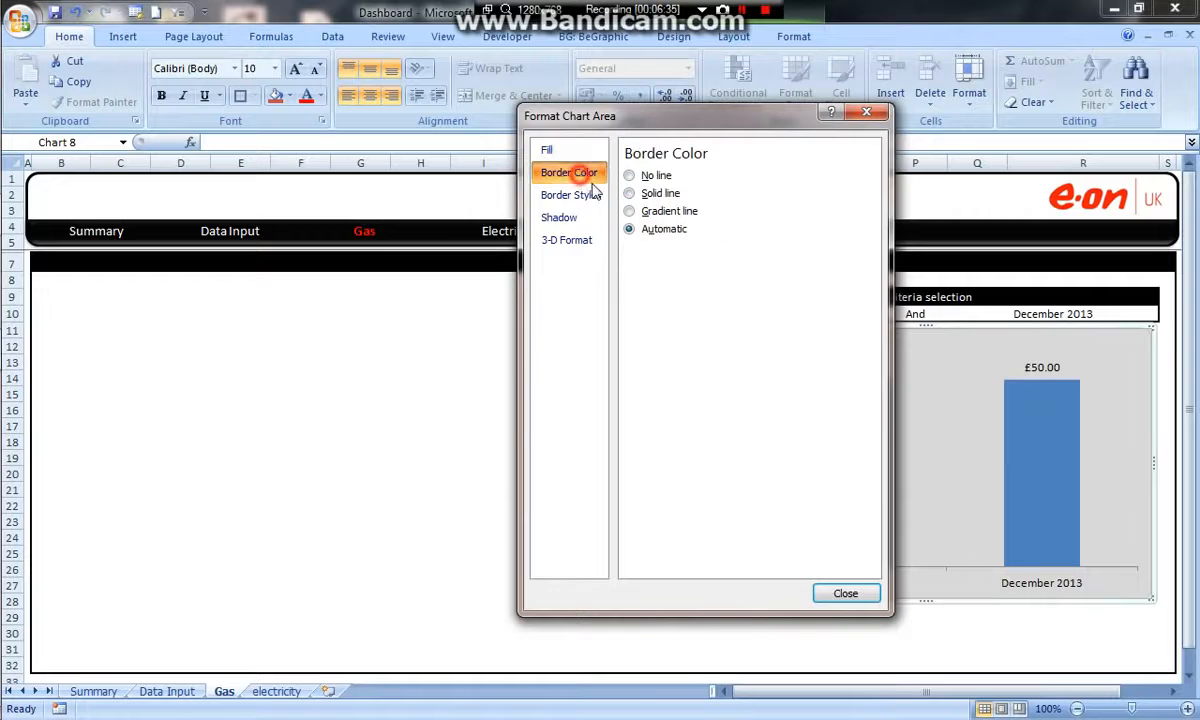
pyautogui.click(645, 194)
pyautogui.click(705, 251)
pyautogui.click(766, 291)
pyautogui.click(846, 593)
pyautogui.click(917, 663)
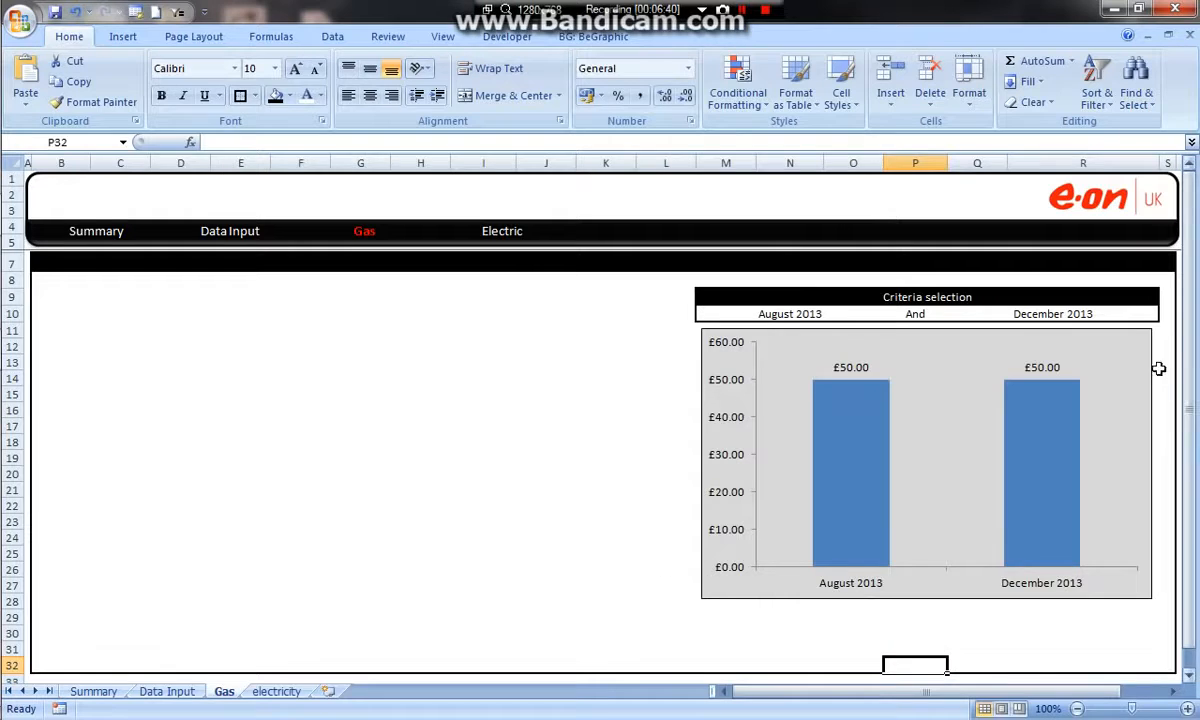
pyautogui.moveTo(1147, 351); pyautogui.dragTo(1150, 364)
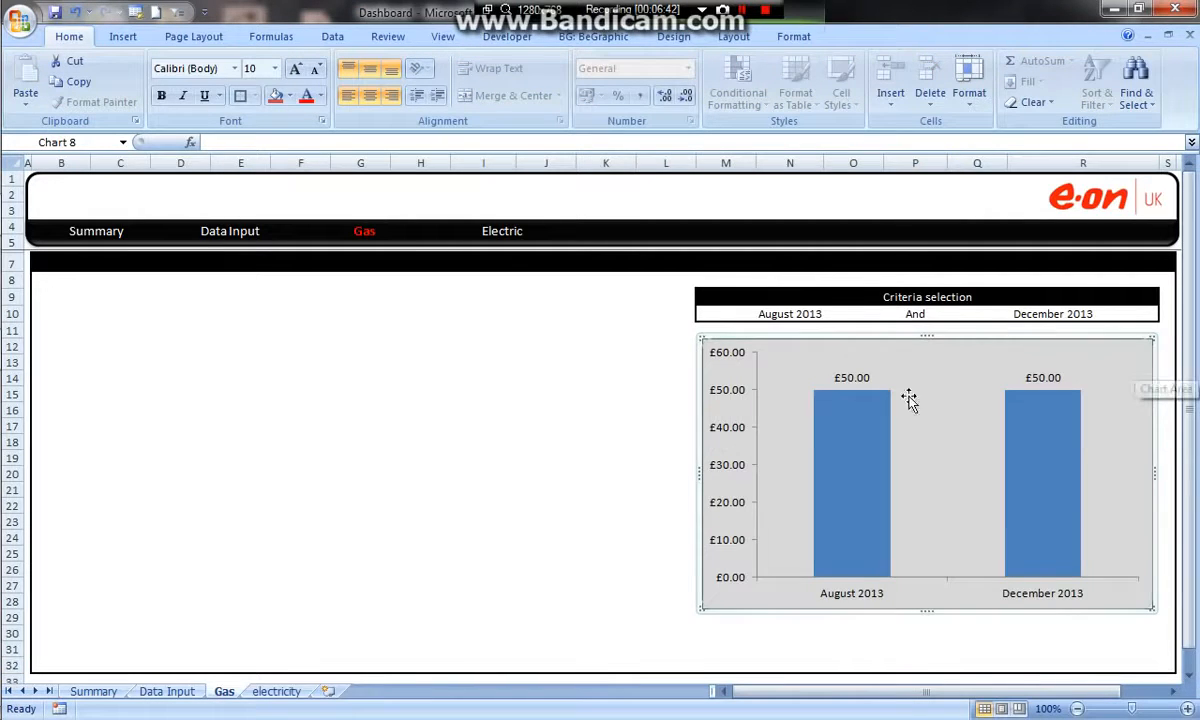
pyautogui.click(580, 407)
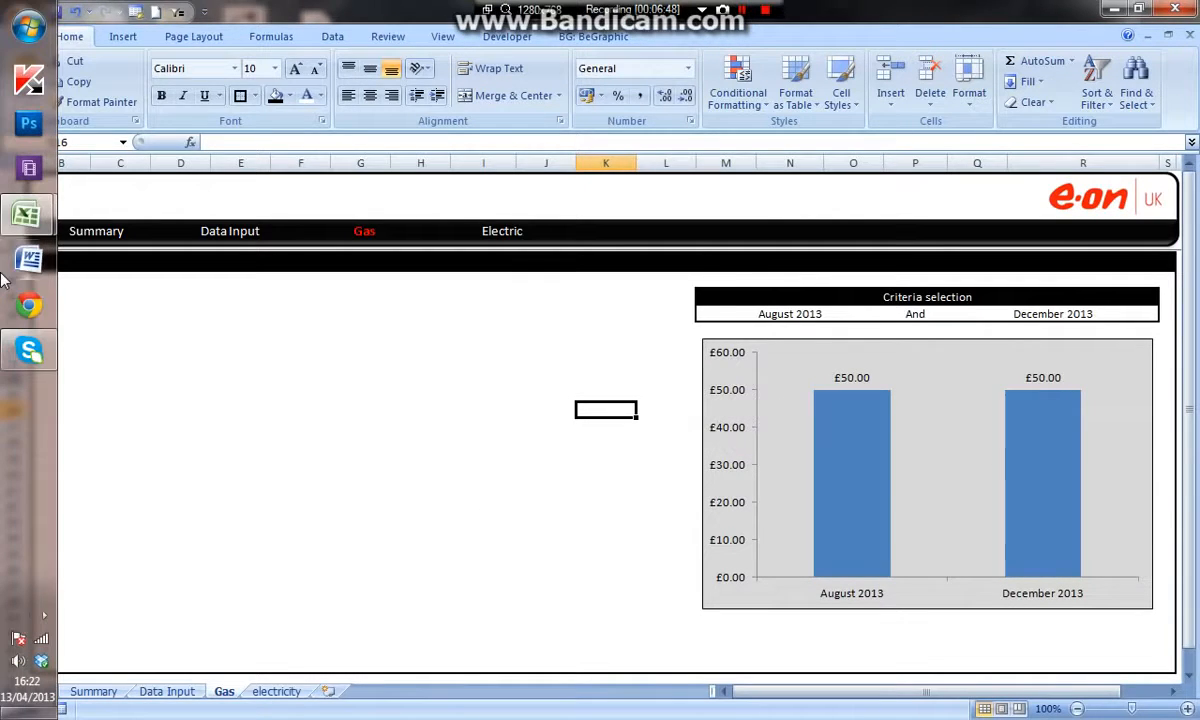
# Switch to the finished Energy Dashboard workbook and examine the Gas Spend and Gas Usage timeline and comparison charts on its Gas sheet.
pyautogui.moveTo(27, 214)
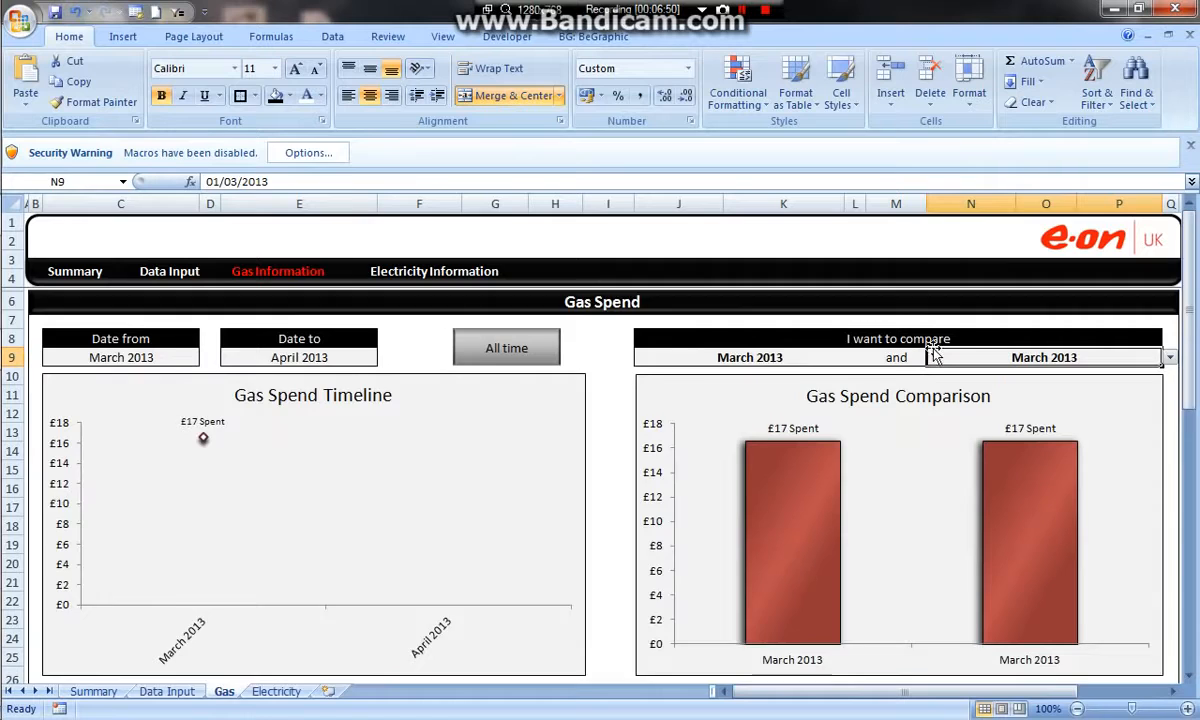
pyautogui.scroll(-2, 875, 330)
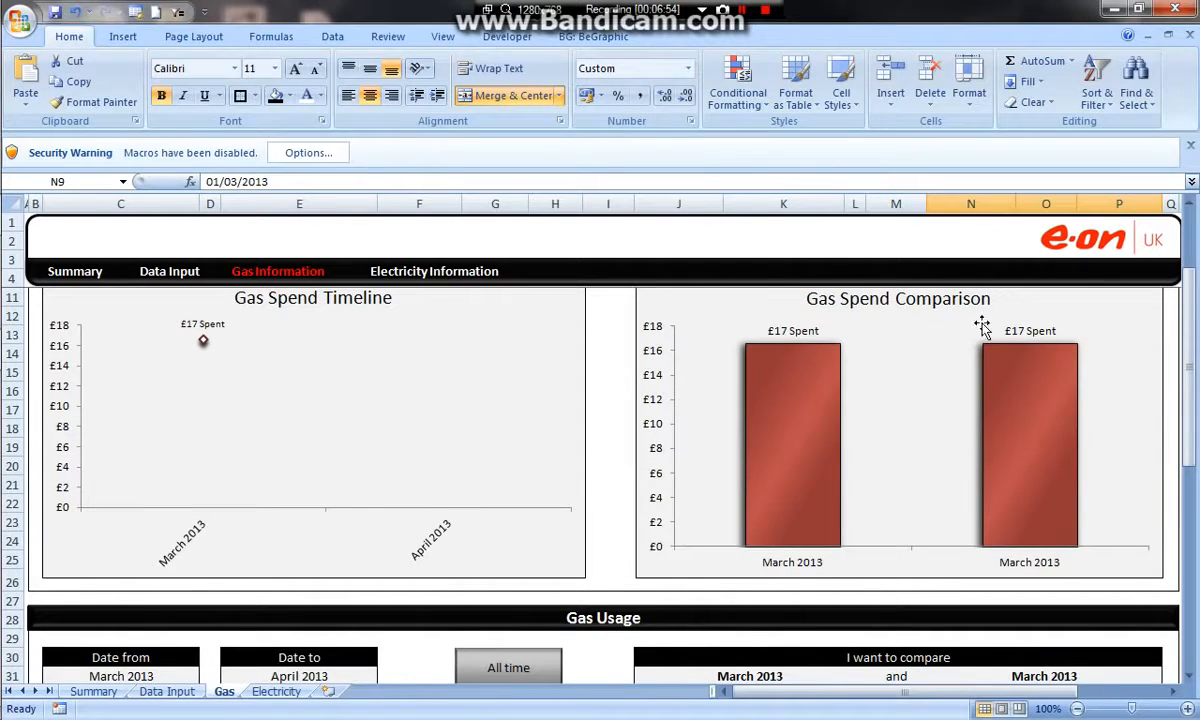
pyautogui.scroll(2, 925, 400)
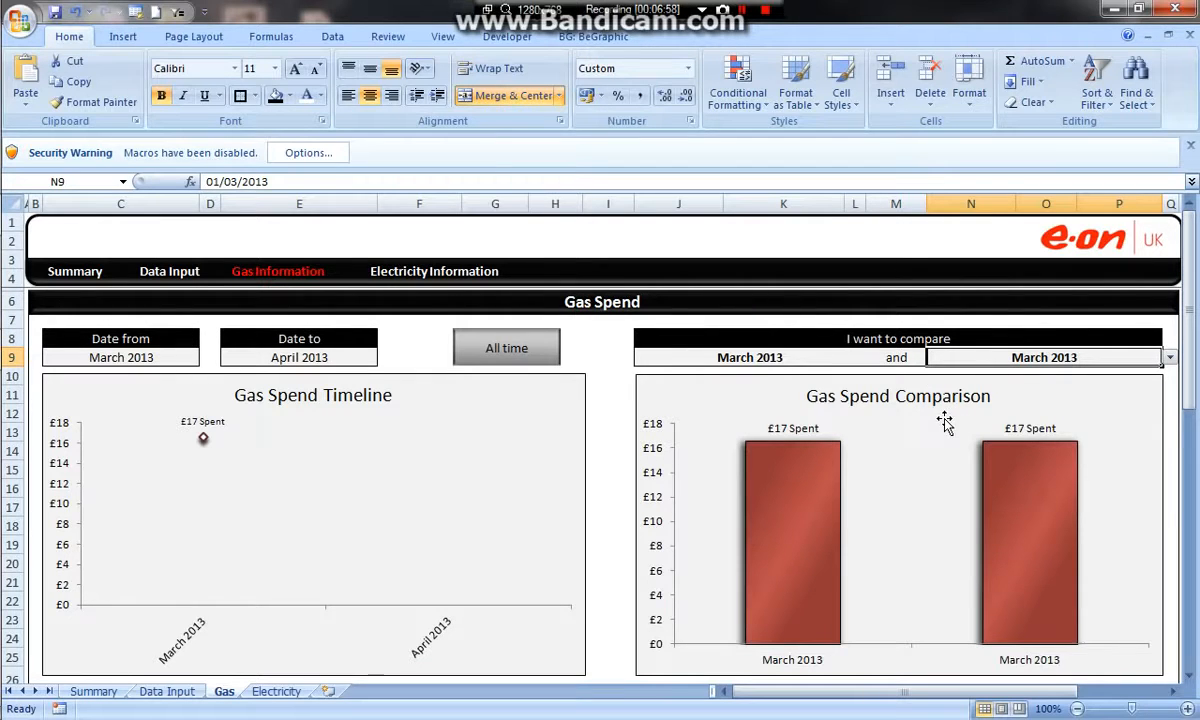
pyautogui.scroll(-2, 818, 360)
pyautogui.scroll(2, 818, 365)
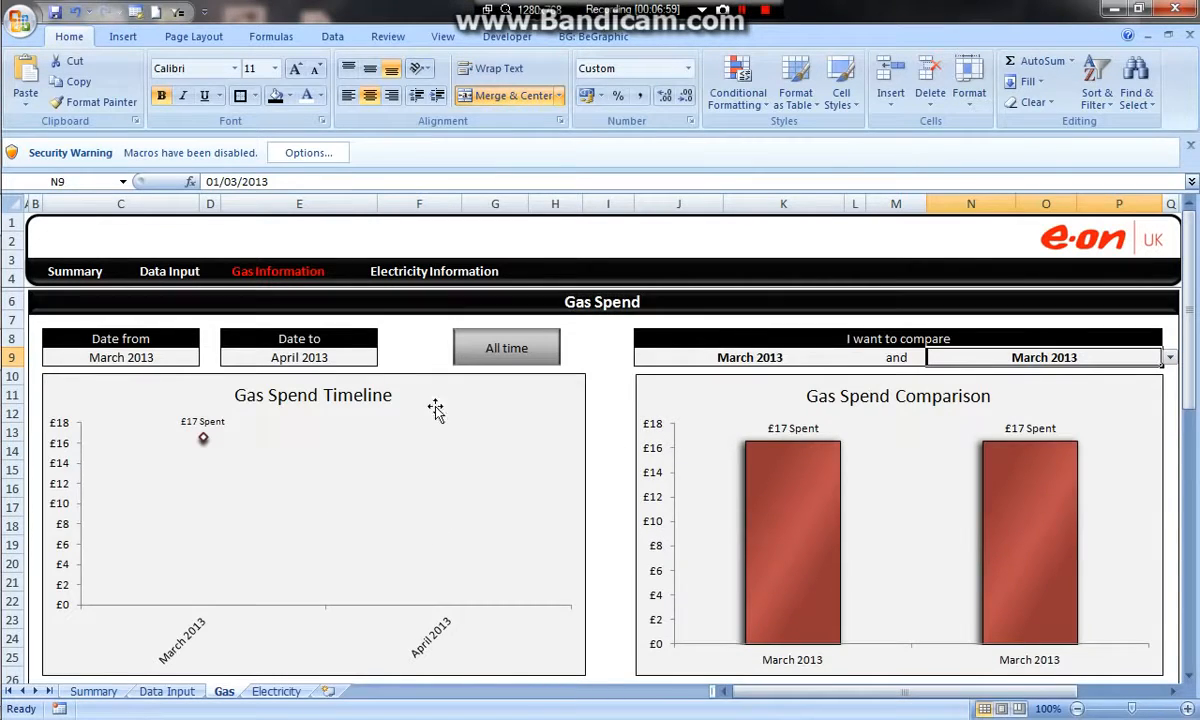
pyautogui.click(390, 380)
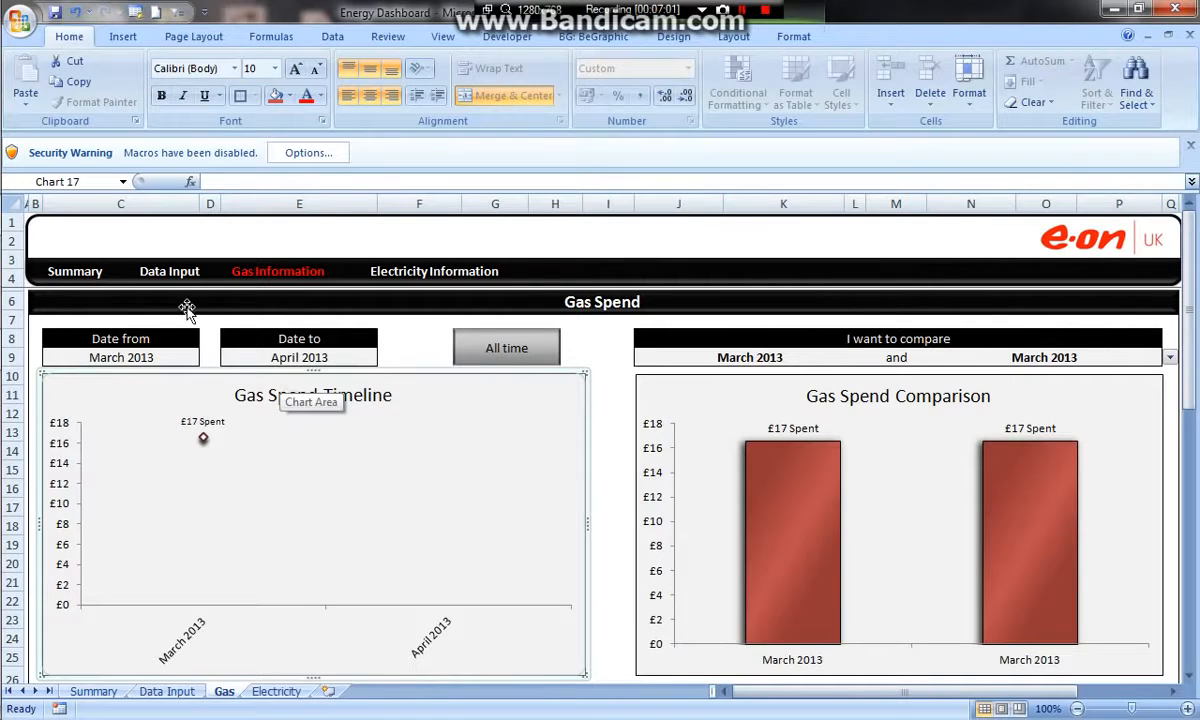
pyautogui.scroll(-6, 374, 460)
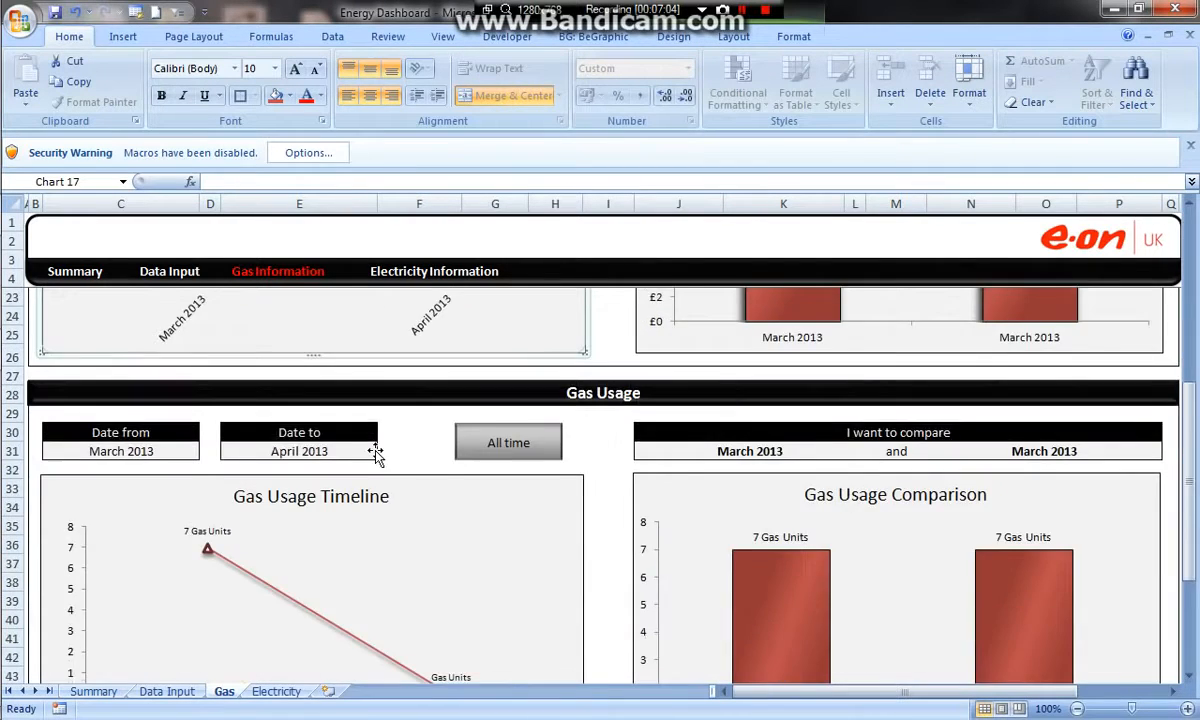
pyautogui.scroll(6, 380, 450)
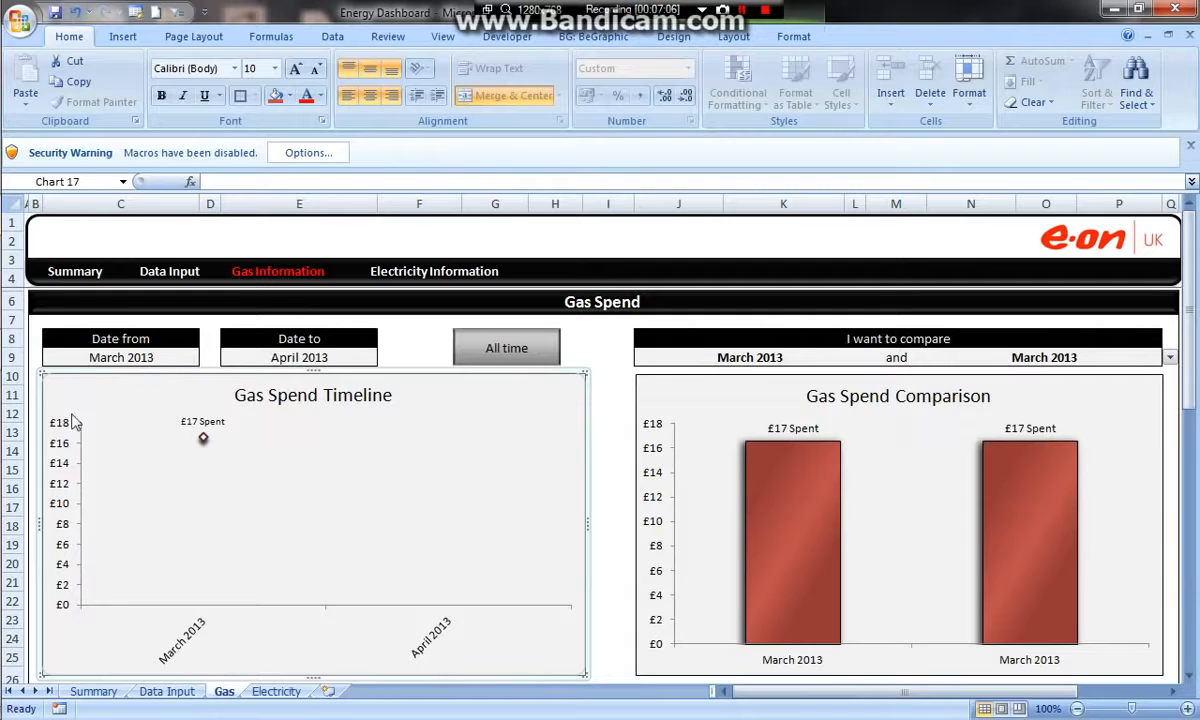